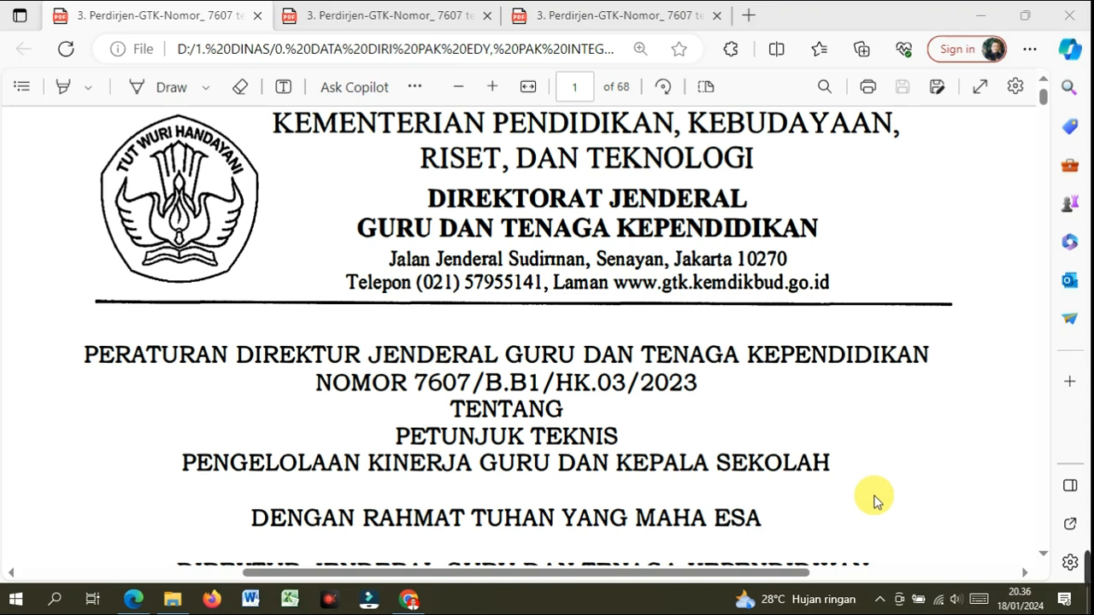
- Review Pasal 11 and Pasal 30 in the other two open copies of the Perdirjen GTK regulation PDF
{"action": "left_click", "coordinate": [376, 20]}
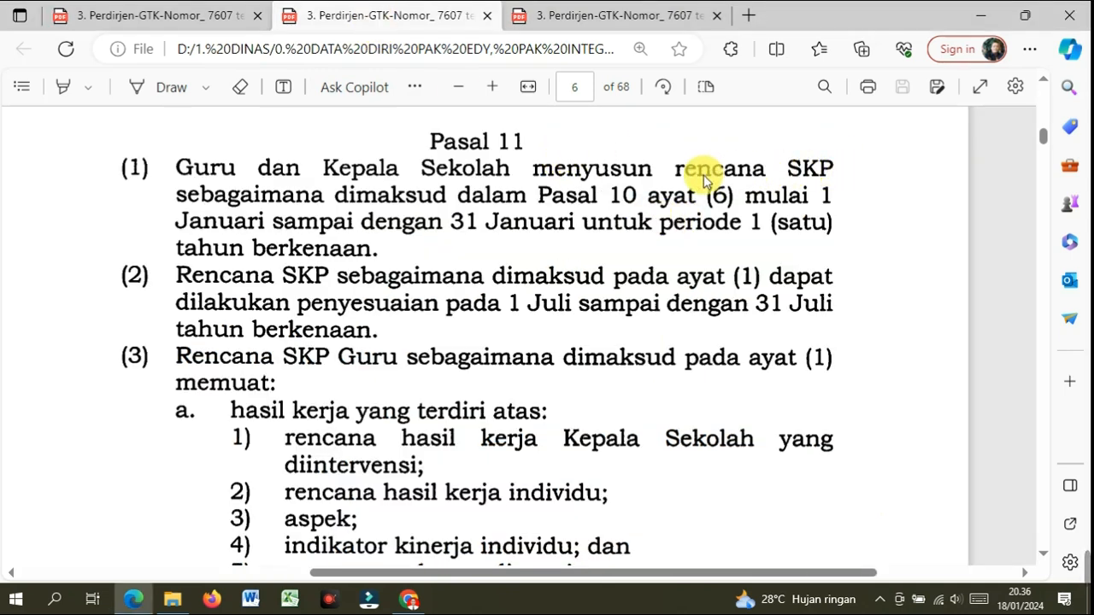
{"action": "left_click", "coordinate": [626, 19]}
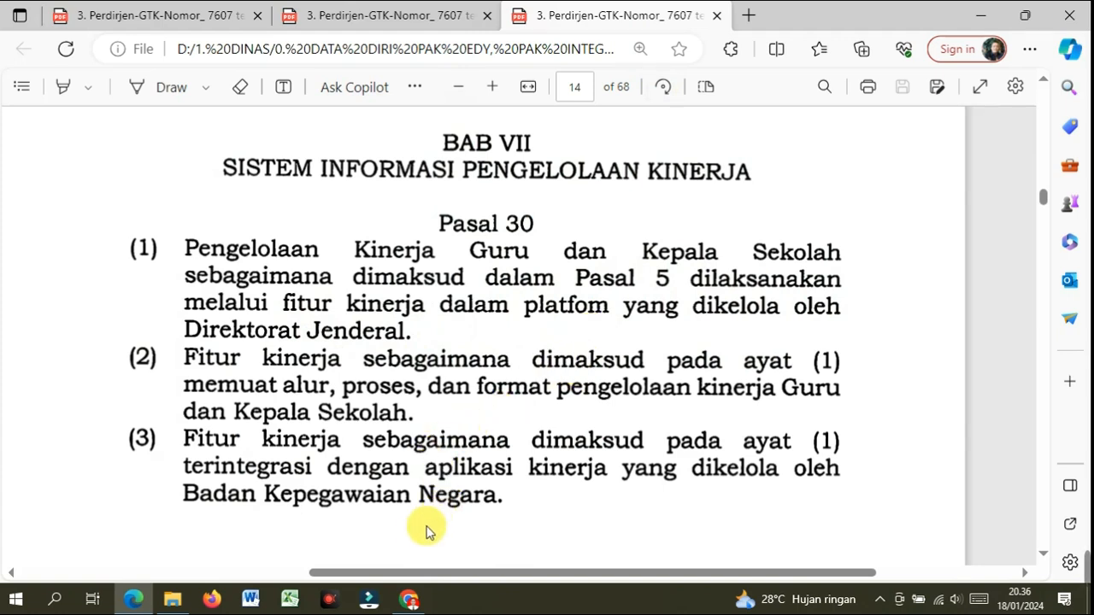
- Switch to Chrome, search Google for "pmm" and open the Masuk page of Merdeka Mengajar
{"action": "left_click", "coordinate": [409, 598]}
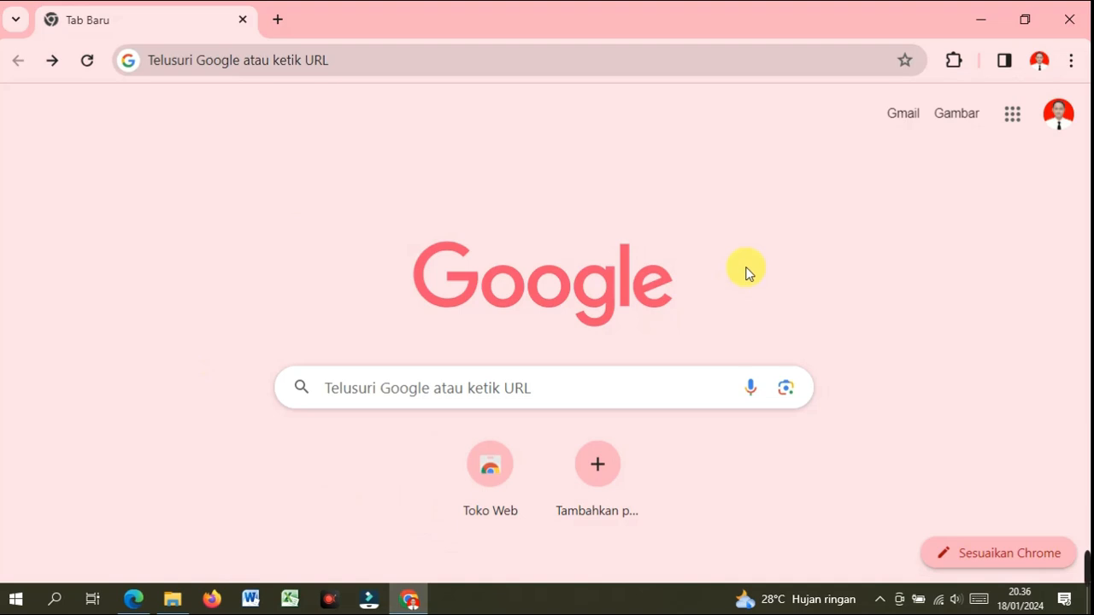
{"action": "left_click", "coordinate": [372, 391]}
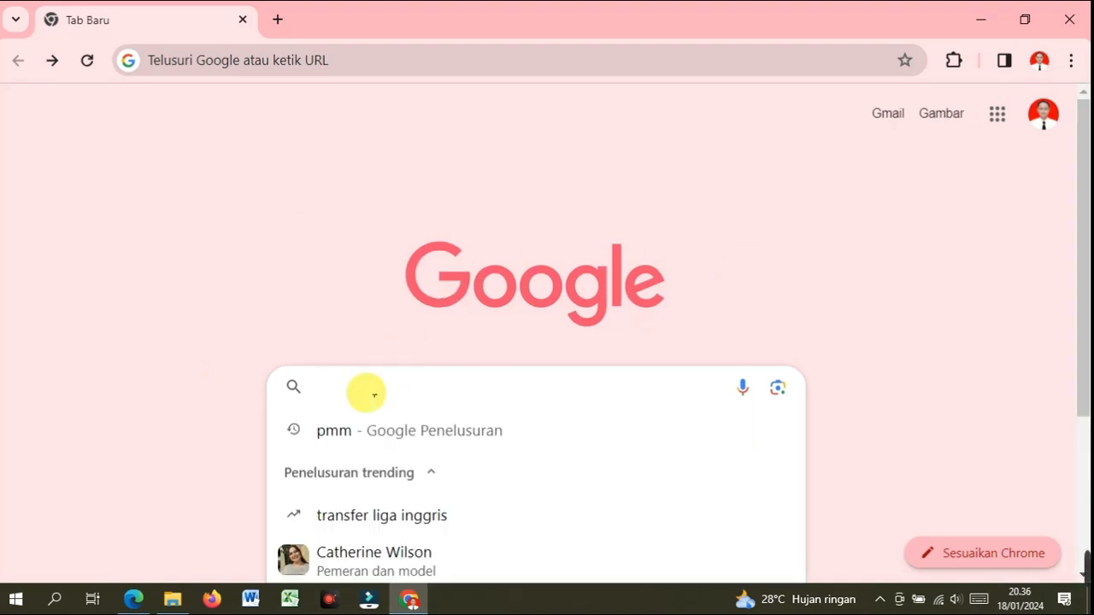
{"action": "type", "text": "pmm"}
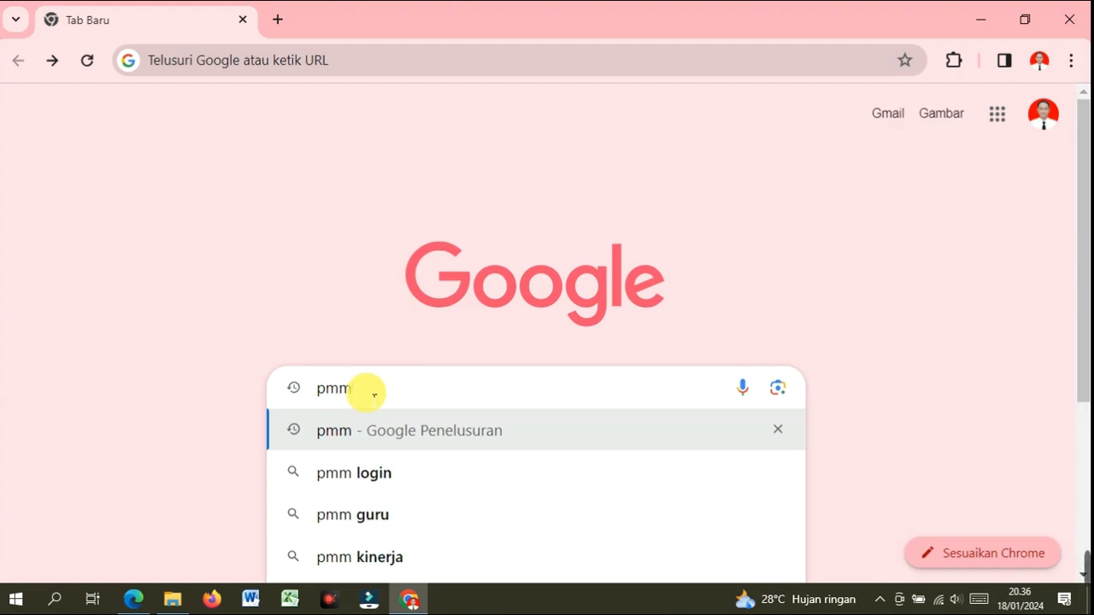
{"action": "key", "text": "Return"}
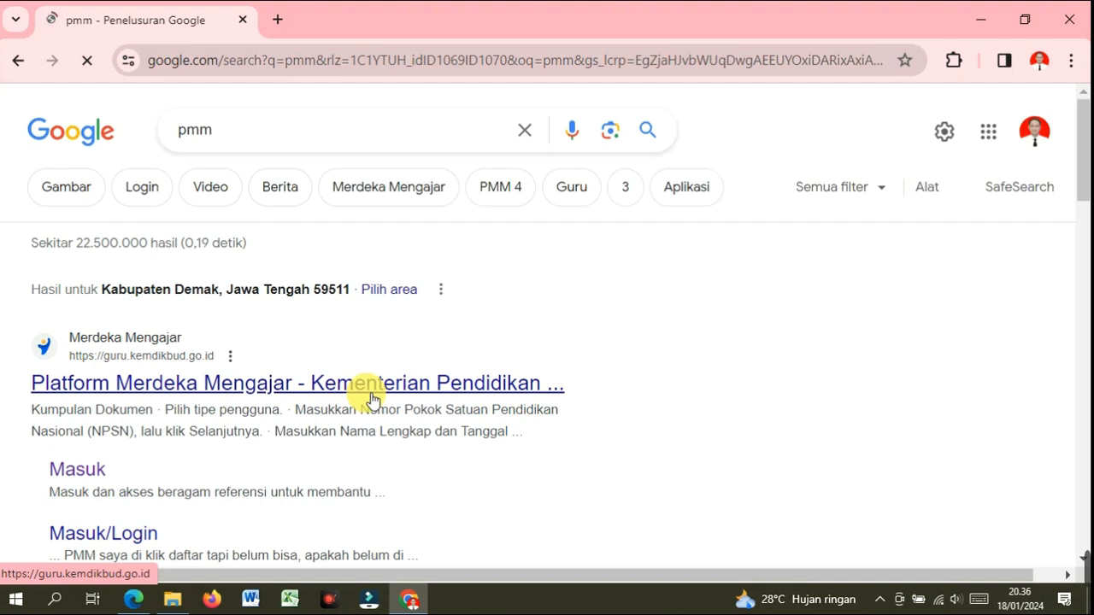
{"action": "left_click", "coordinate": [76, 474]}
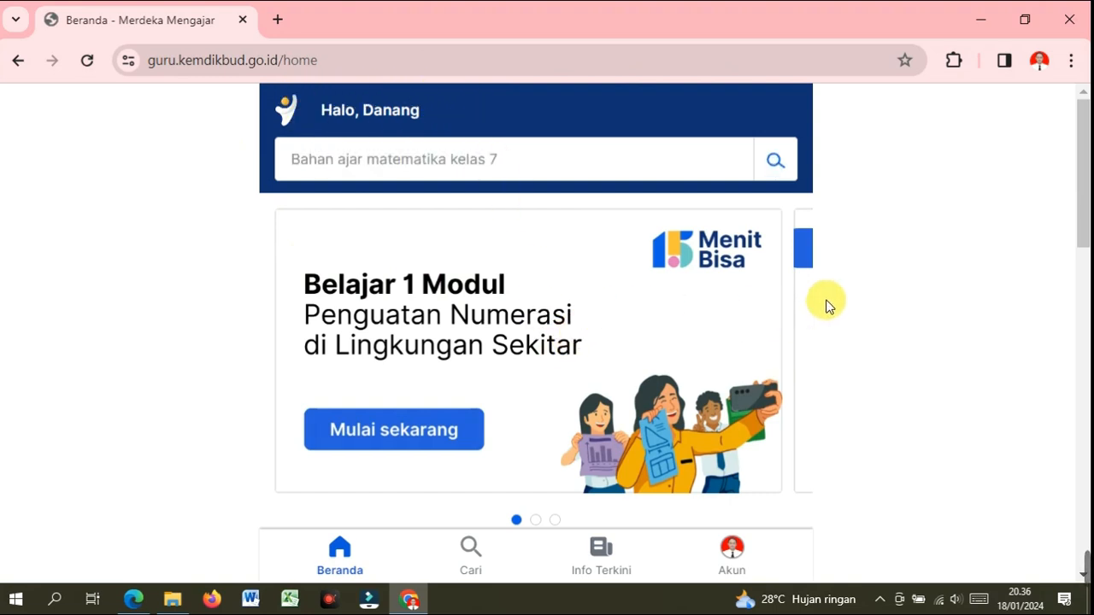
- Open Pengelolaan Kinerja under Pengembangan diri and review the Alur Pengelolaan Kinerja timeline and the Referensi section
{"action": "scroll", "coordinate": [826, 306], "scroll_direction": "down", "scroll_amount": 5}
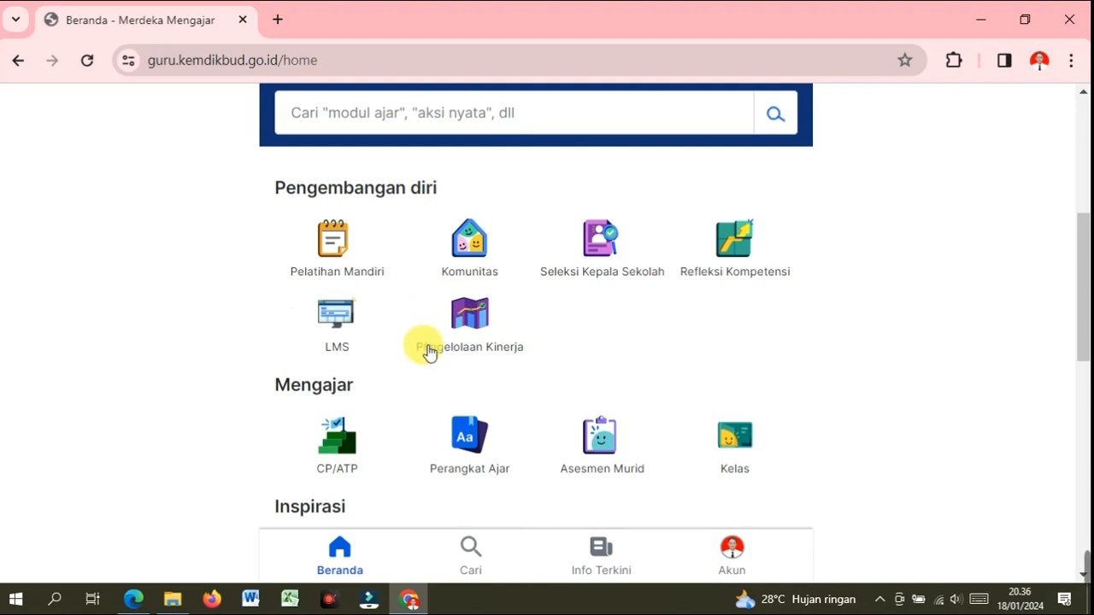
{"action": "left_click", "coordinate": [471, 331]}
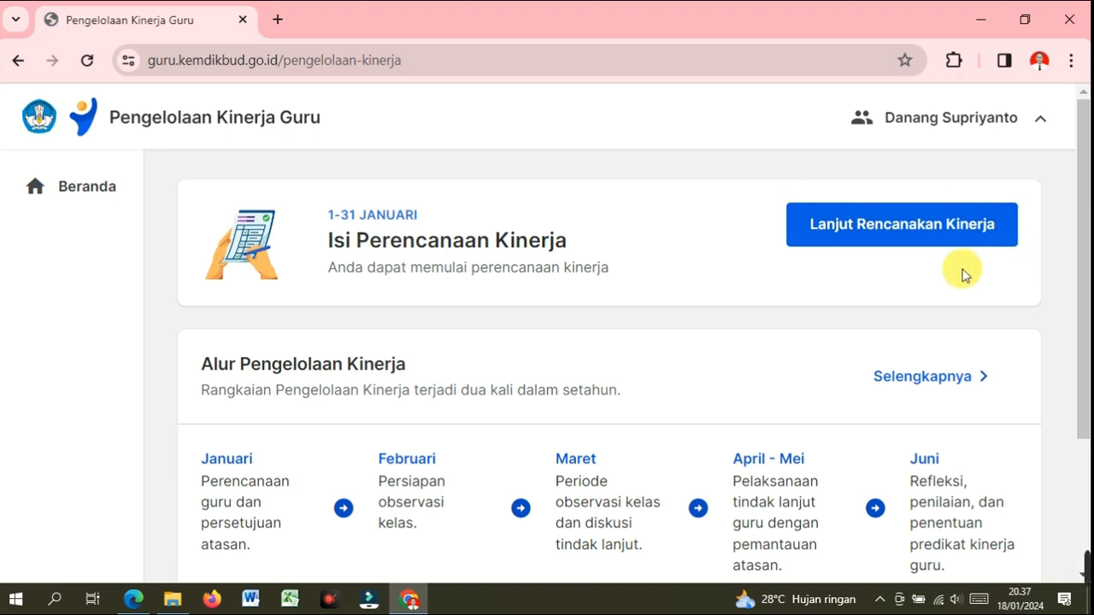
{"action": "scroll", "coordinate": [658, 329], "scroll_direction": "down", "scroll_amount": 2}
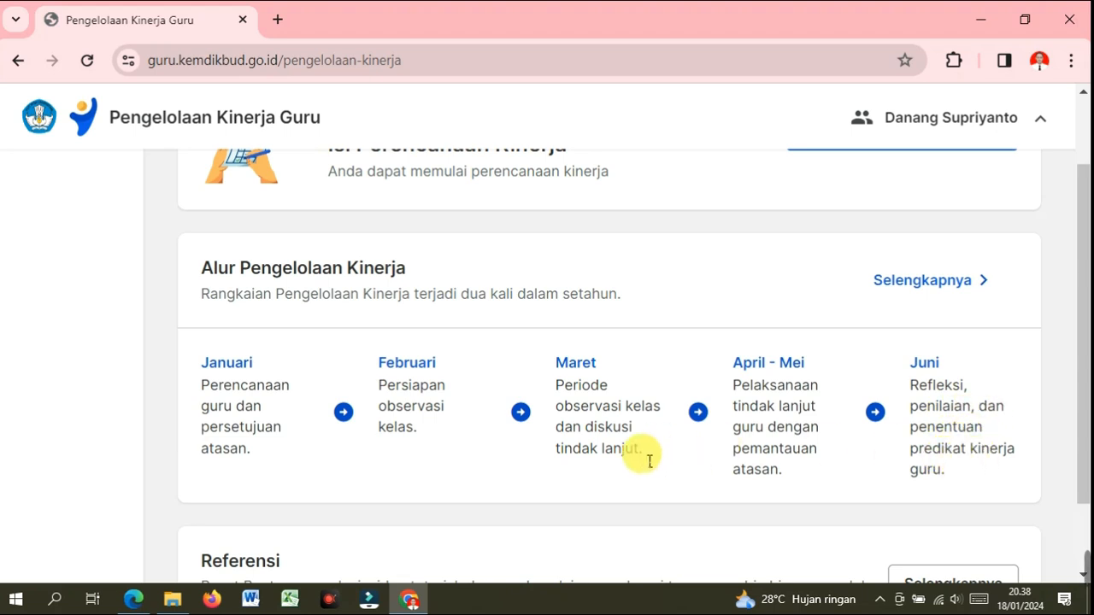
{"action": "scroll", "coordinate": [486, 461], "scroll_direction": "down", "scroll_amount": 1}
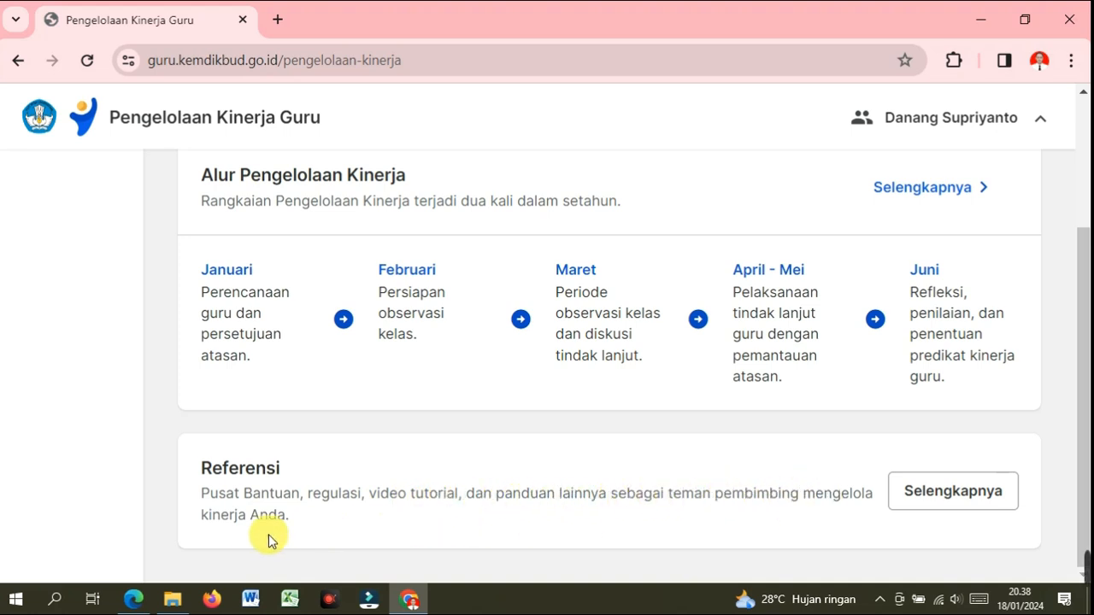
- Open the full Referensi page, look through its regulation, guide and tutorial links, and close it
{"action": "left_click", "coordinate": [950, 501]}
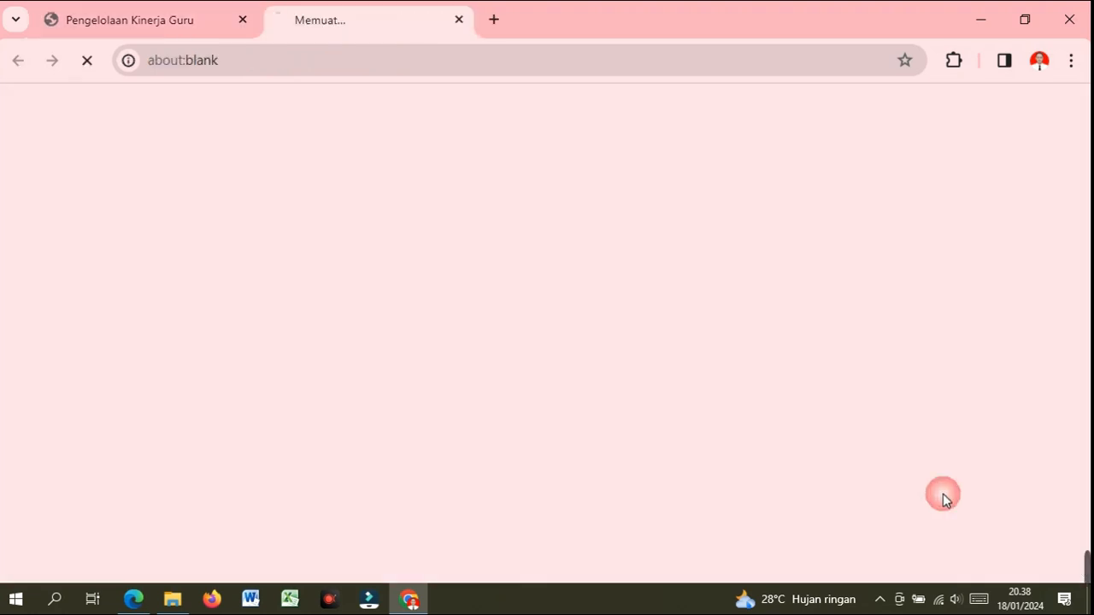
{"action": "scroll", "coordinate": [782, 308], "scroll_direction": "down", "scroll_amount": 1}
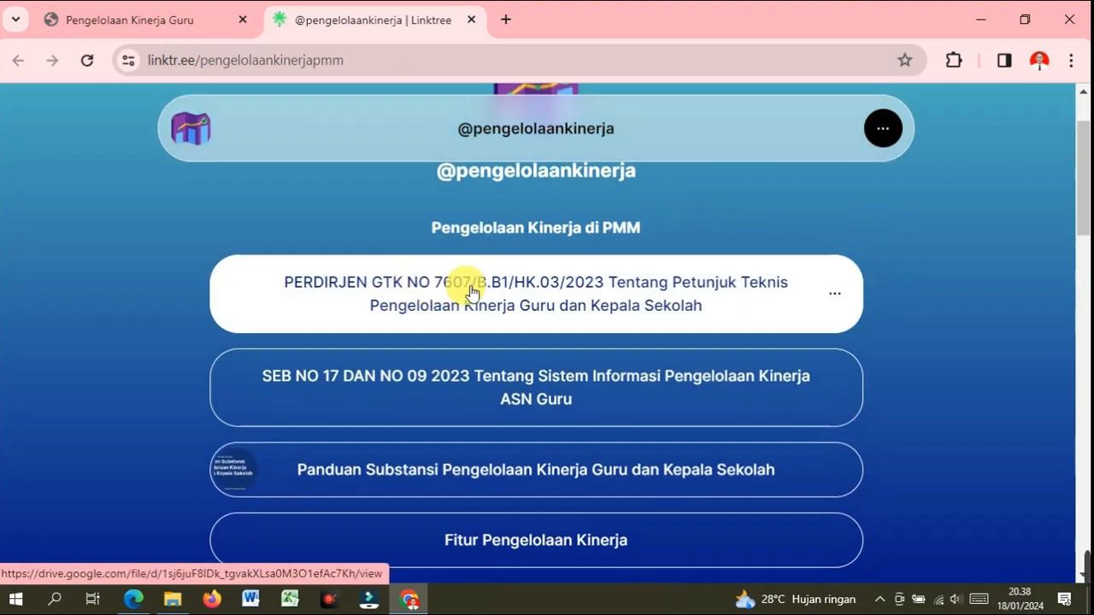
{"action": "scroll", "coordinate": [519, 295], "scroll_direction": "down", "scroll_amount": 1}
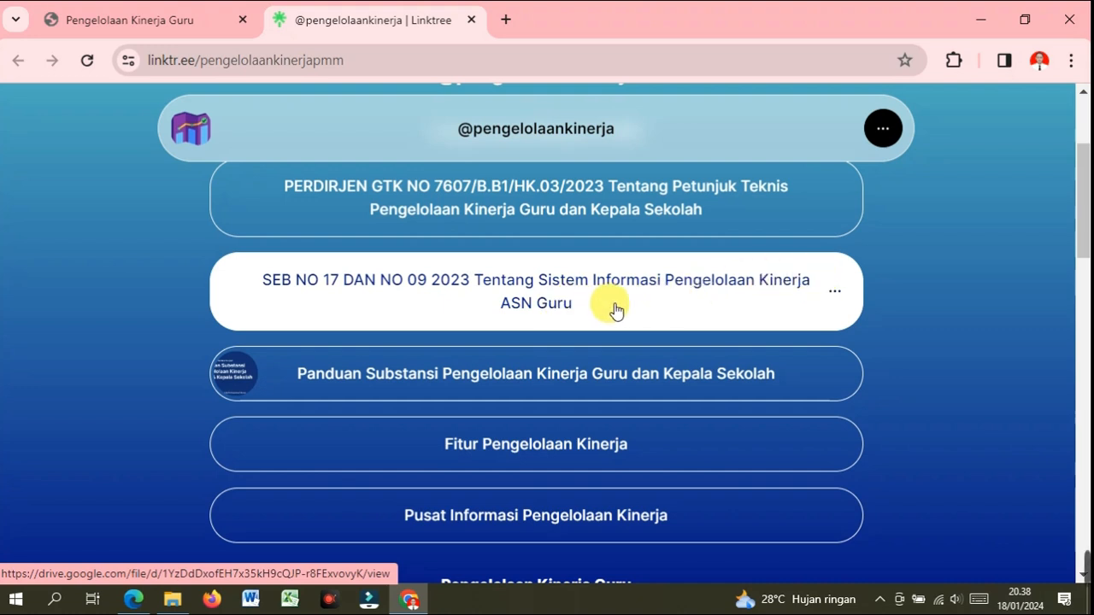
{"action": "scroll", "coordinate": [608, 335], "scroll_direction": "down", "scroll_amount": 3}
{"action": "scroll", "coordinate": [599, 344], "scroll_direction": "down", "scroll_amount": 1}
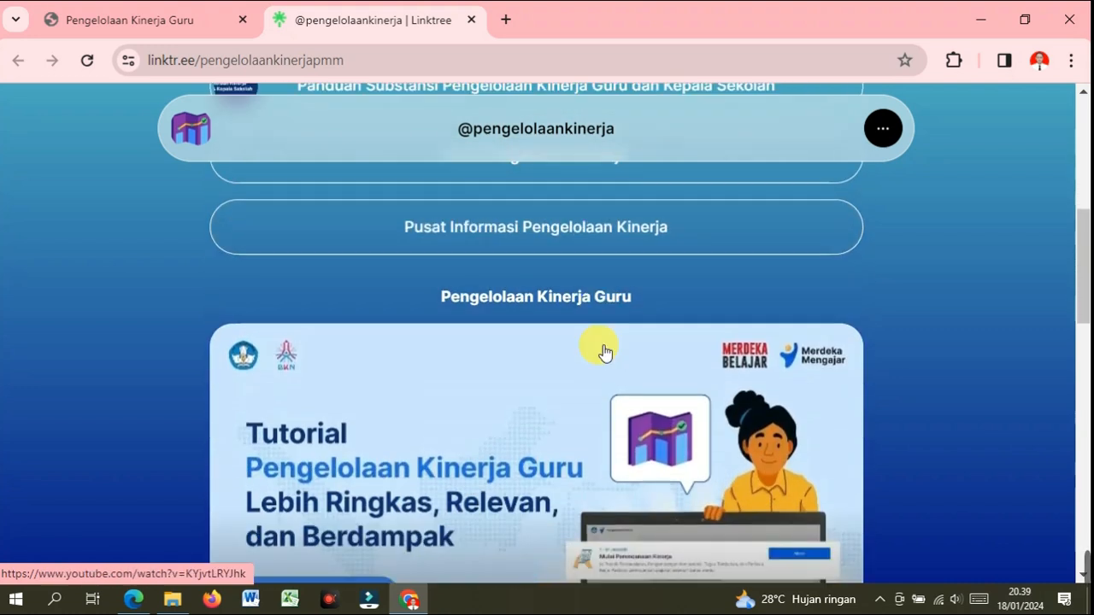
{"action": "scroll", "coordinate": [598, 349], "scroll_direction": "up", "scroll_amount": 8}
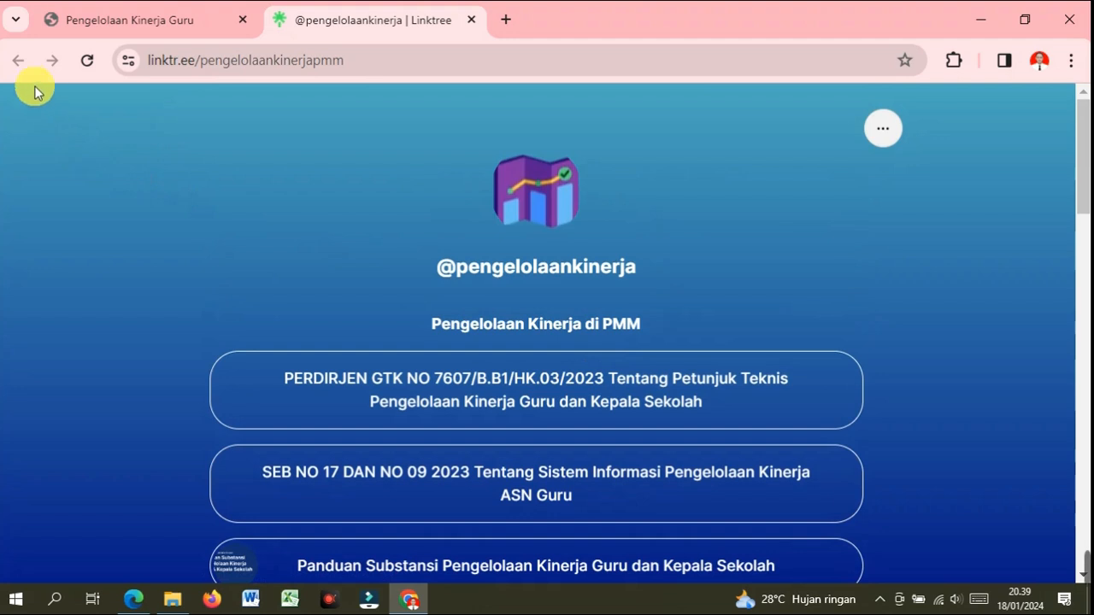
{"action": "left_click", "coordinate": [470, 19]}
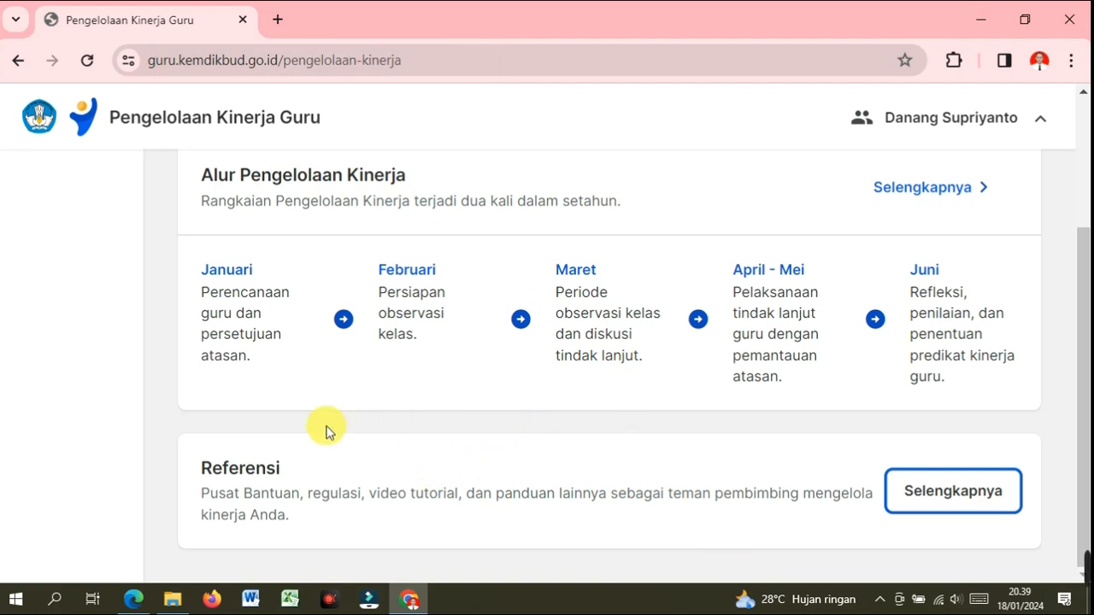
- Continue the Perencanaan Kinerja for Januari - Juni 2024 and view the Praktik Pembelajaran indicator selection
{"action": "scroll", "coordinate": [466, 416], "scroll_direction": "up", "scroll_amount": 2}
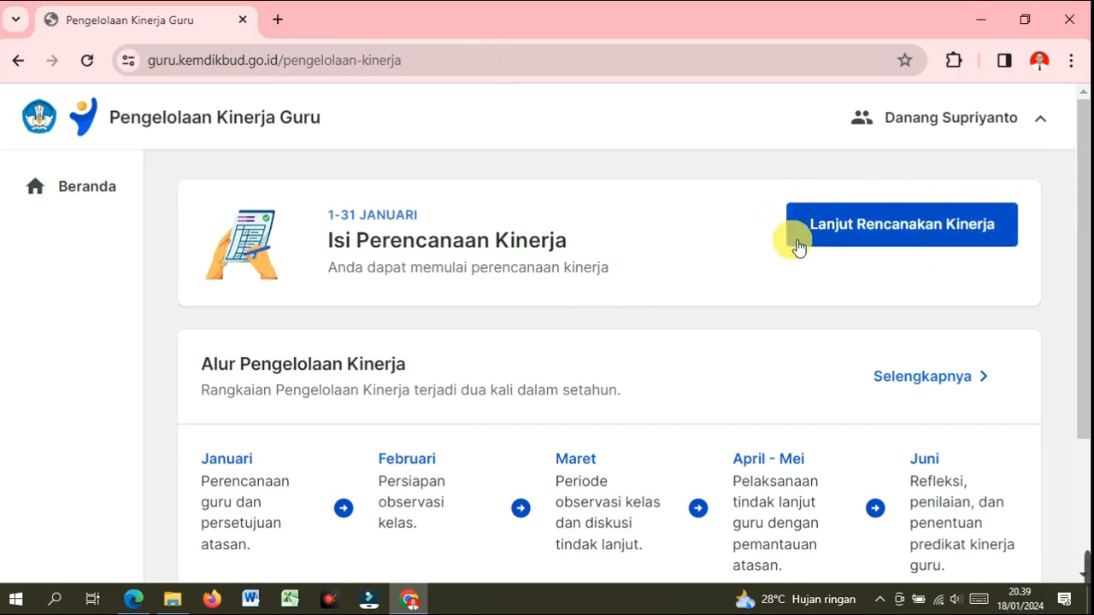
{"action": "left_click", "coordinate": [858, 241]}
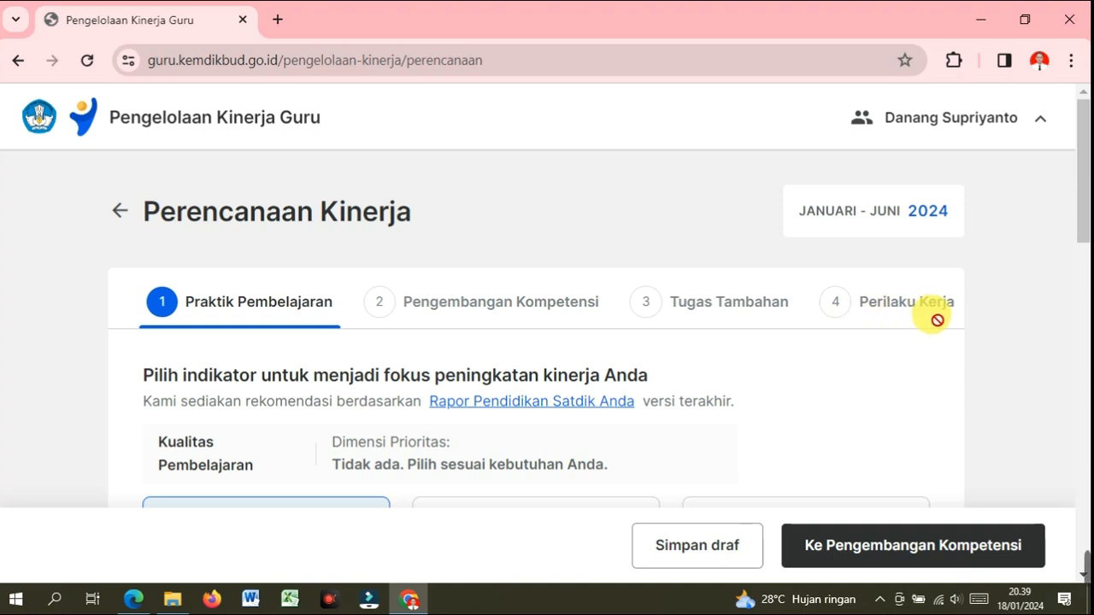
{"action": "scroll", "coordinate": [150, 328], "scroll_direction": "down", "scroll_amount": 2}
{"action": "scroll", "coordinate": [122, 292], "scroll_direction": "up", "scroll_amount": 1}
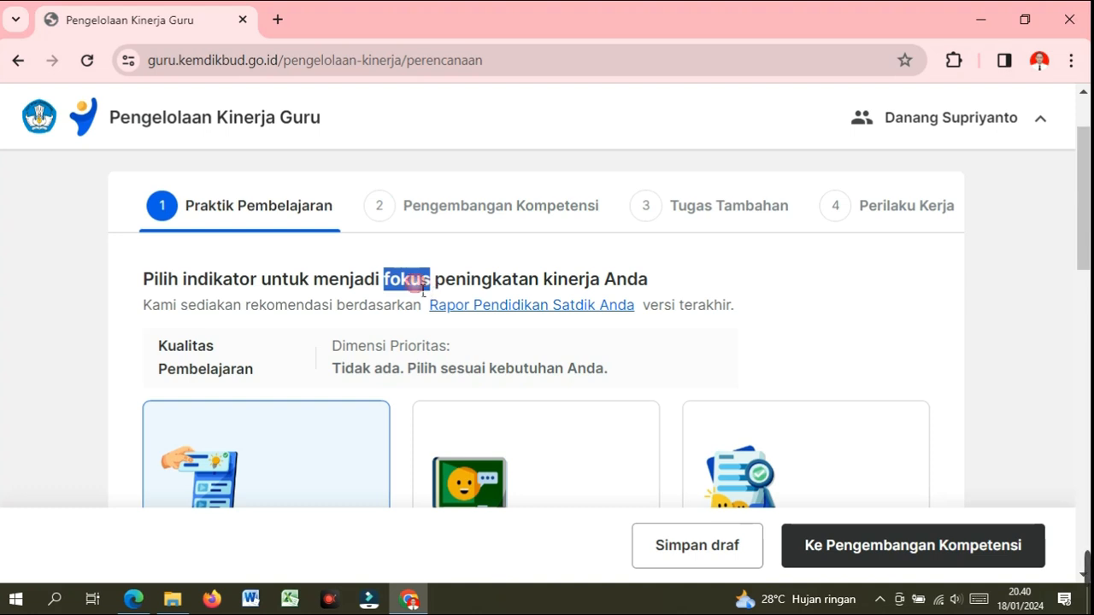
{"action": "left_click", "coordinate": [367, 260]}
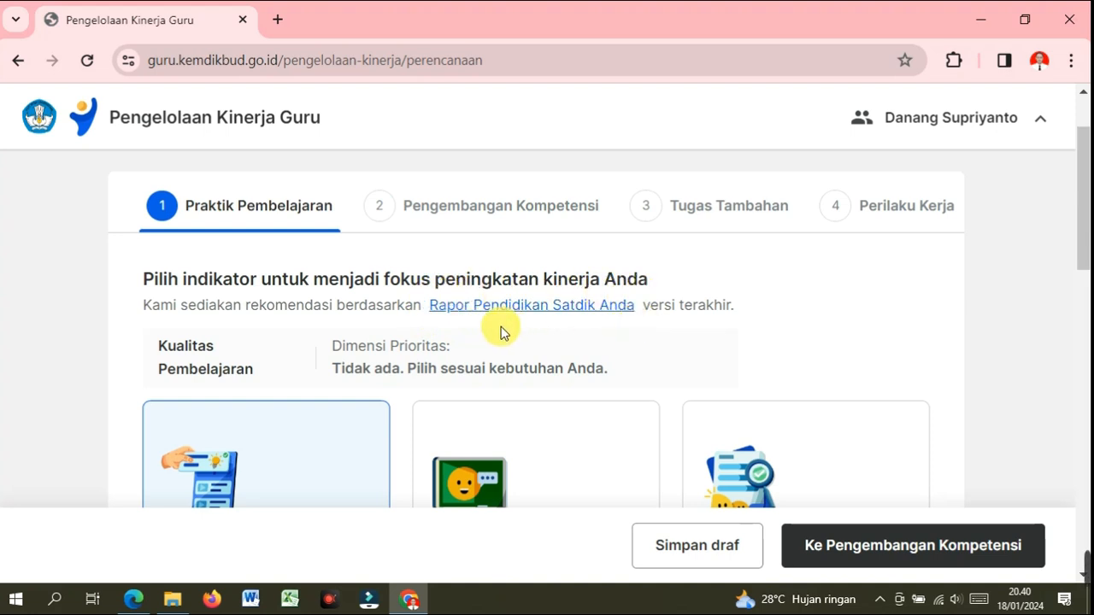
- Examine the Kualitas Pembelajaran dimension ratings in the school's Rapor Pendidikan, acknowledge the note and close the report
{"action": "left_click", "coordinate": [523, 315]}
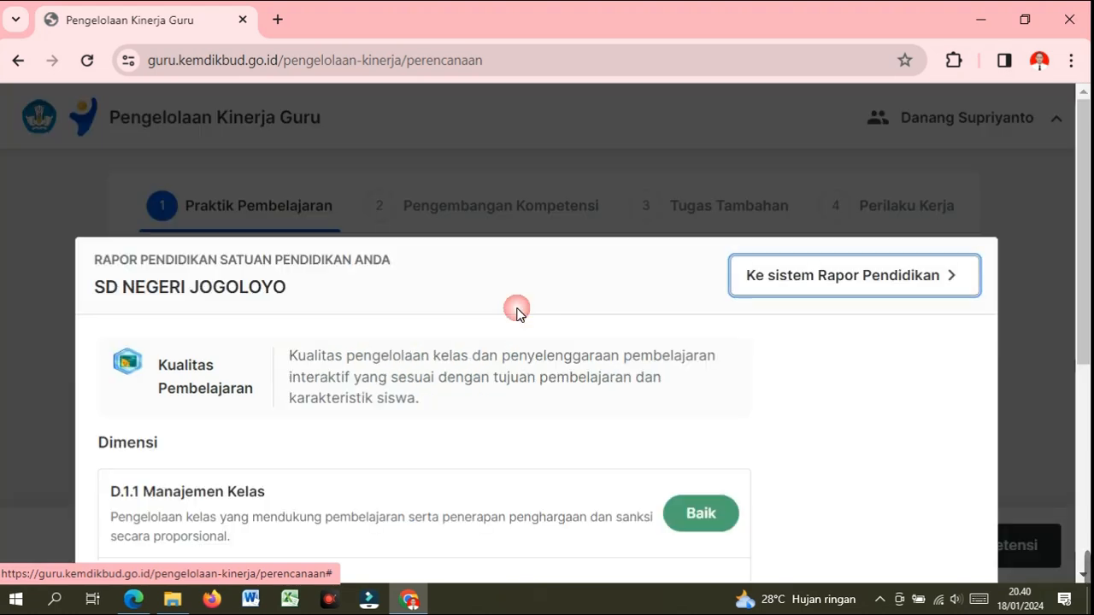
{"action": "scroll", "coordinate": [517, 314], "scroll_direction": "down", "scroll_amount": 1}
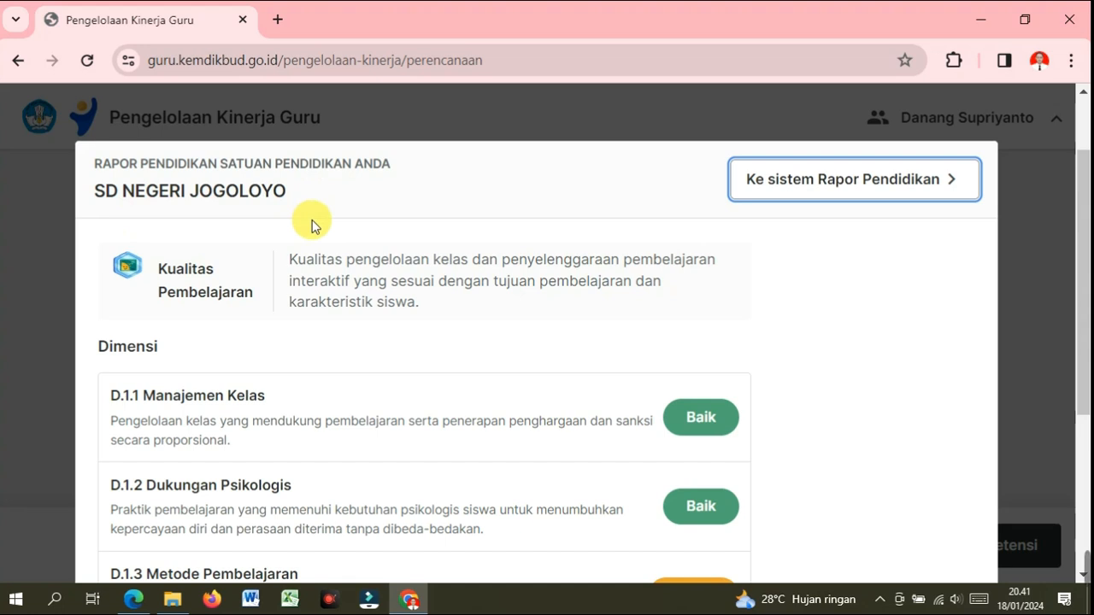
{"action": "scroll", "coordinate": [295, 335], "scroll_direction": "down", "scroll_amount": 2}
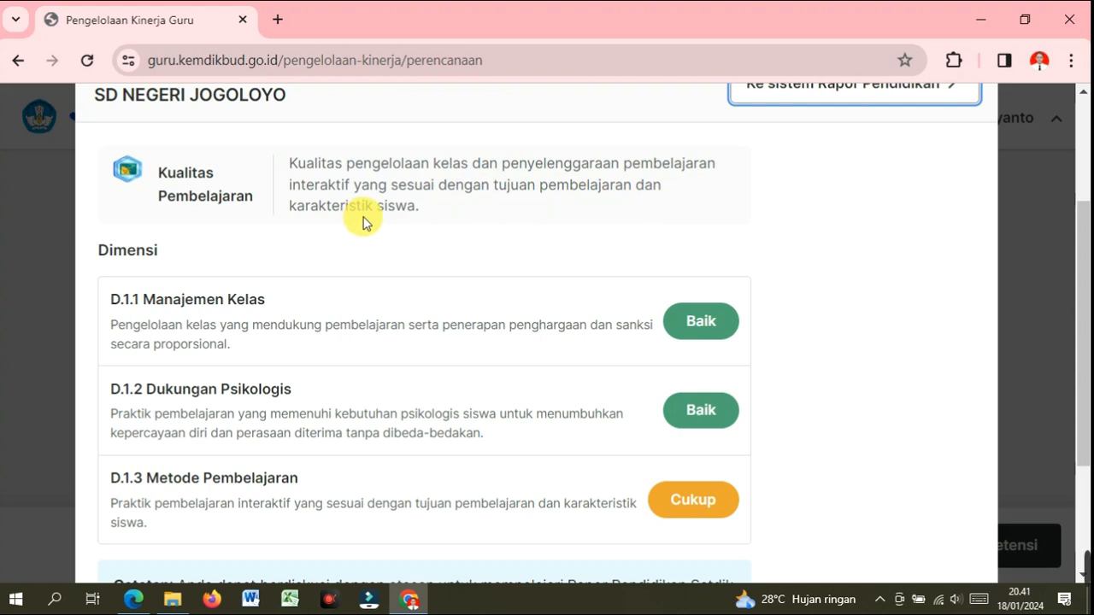
{"action": "scroll", "coordinate": [460, 216], "scroll_direction": "down", "scroll_amount": 2}
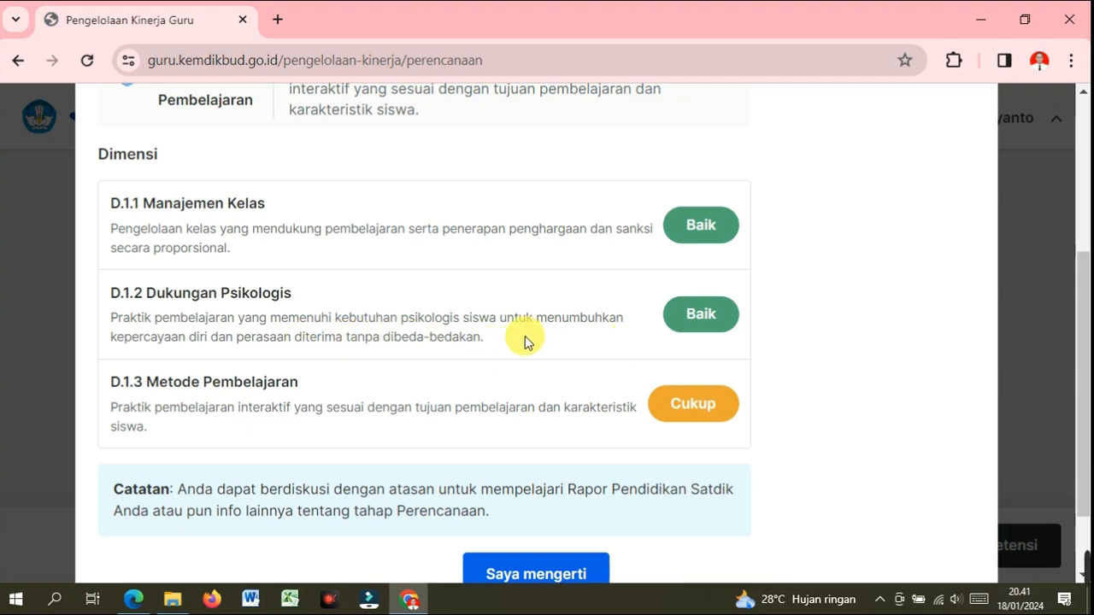
{"action": "scroll", "coordinate": [423, 374], "scroll_direction": "down", "scroll_amount": 1}
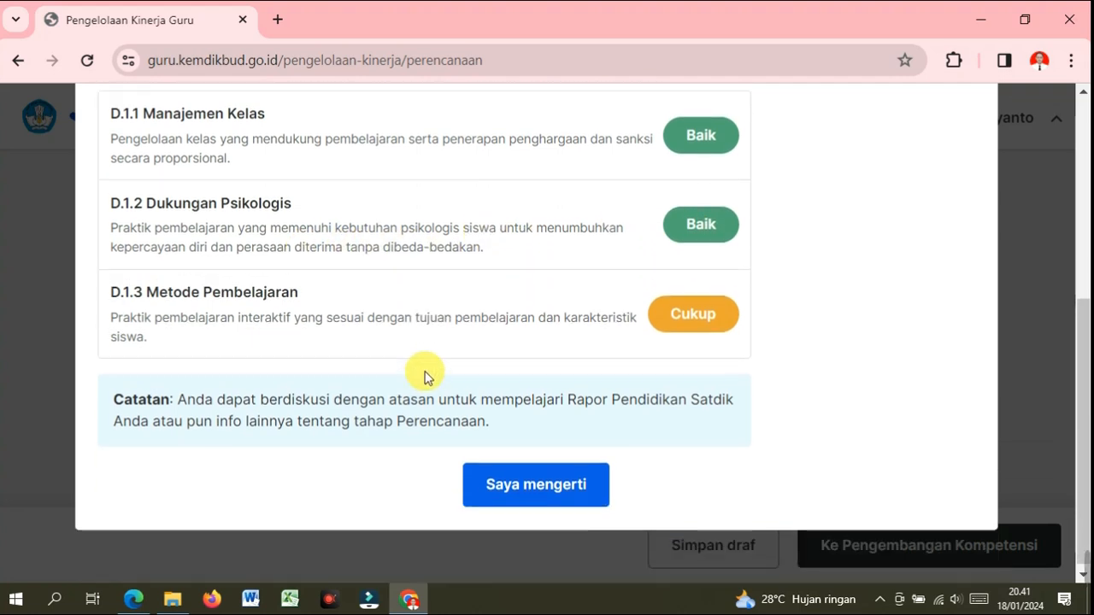
{"action": "scroll", "coordinate": [165, 351], "scroll_direction": "up", "scroll_amount": 1}
{"action": "scroll", "coordinate": [163, 329], "scroll_direction": "down", "scroll_amount": 1}
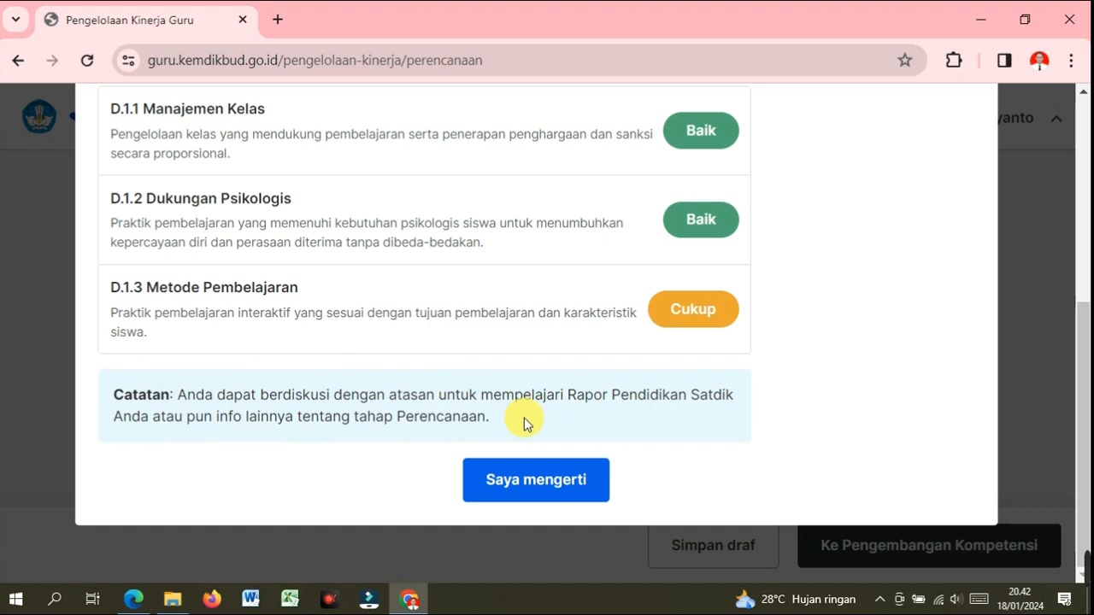
{"action": "scroll", "coordinate": [521, 421], "scroll_direction": "up", "scroll_amount": 1}
{"action": "scroll", "coordinate": [521, 421], "scroll_direction": "down", "scroll_amount": 1}
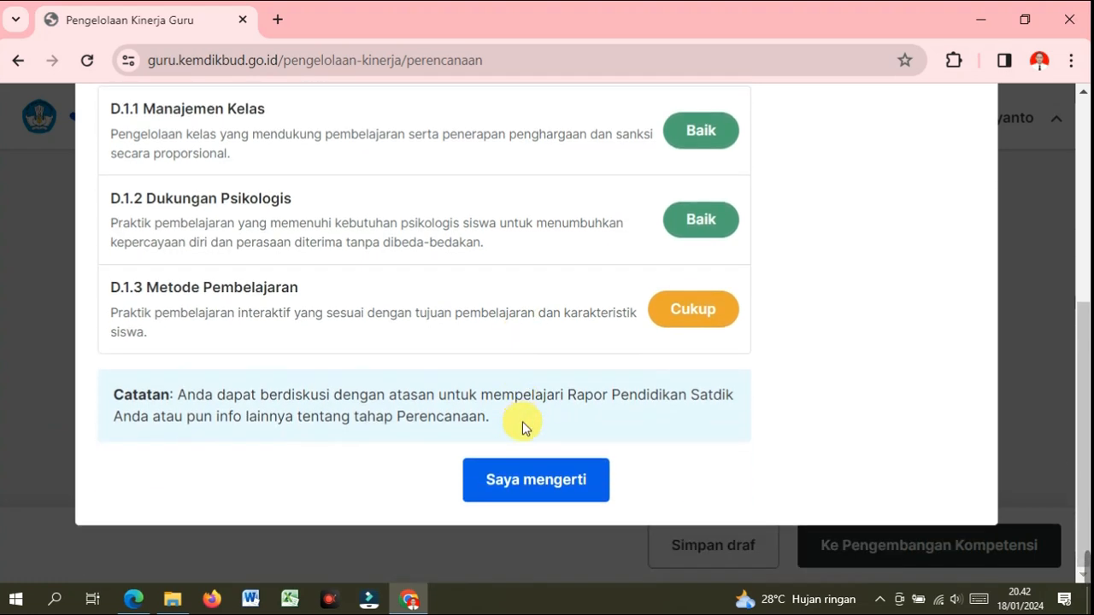
{"action": "left_click", "coordinate": [537, 483]}
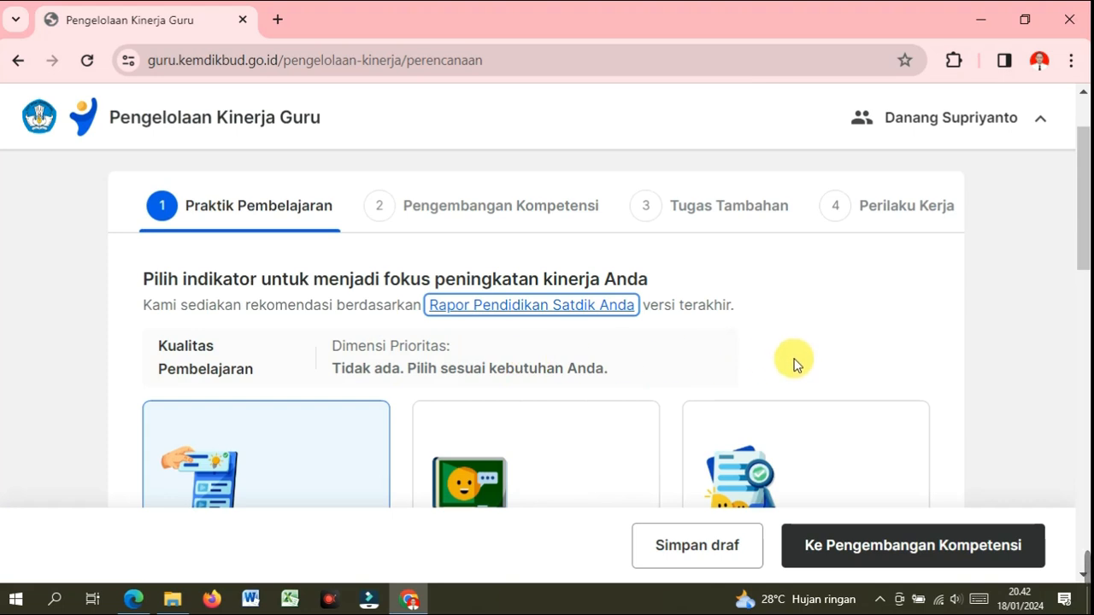
- Deselect the Aktivitas Interaktif indicator in the Praktik Pembelajaran stage
{"action": "scroll", "coordinate": [769, 359], "scroll_direction": "down", "scroll_amount": 1}
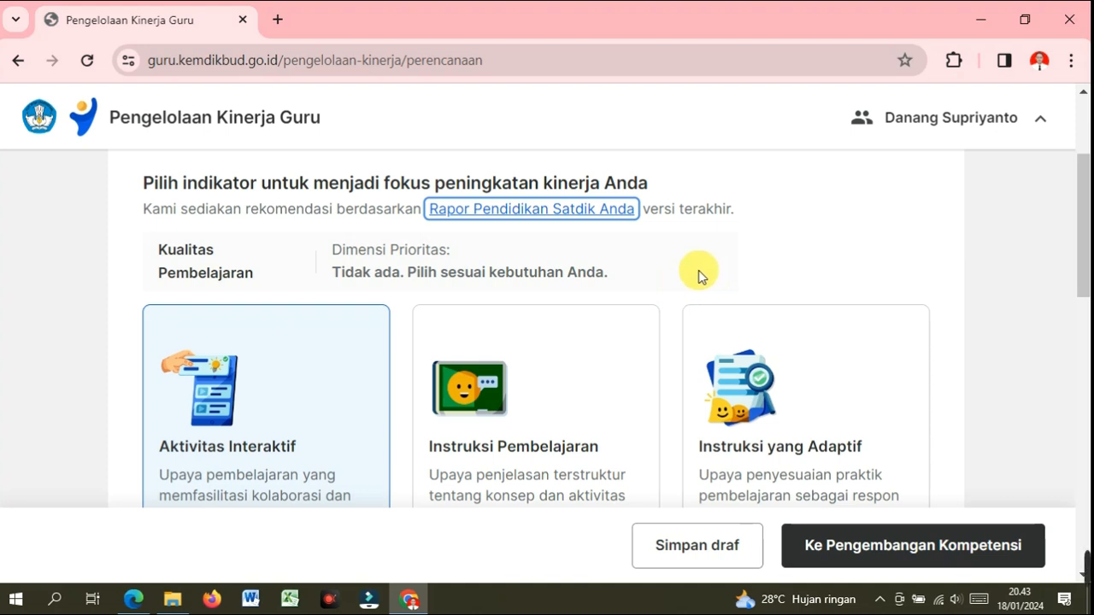
{"action": "scroll", "coordinate": [699, 270], "scroll_direction": "down", "scroll_amount": 1}
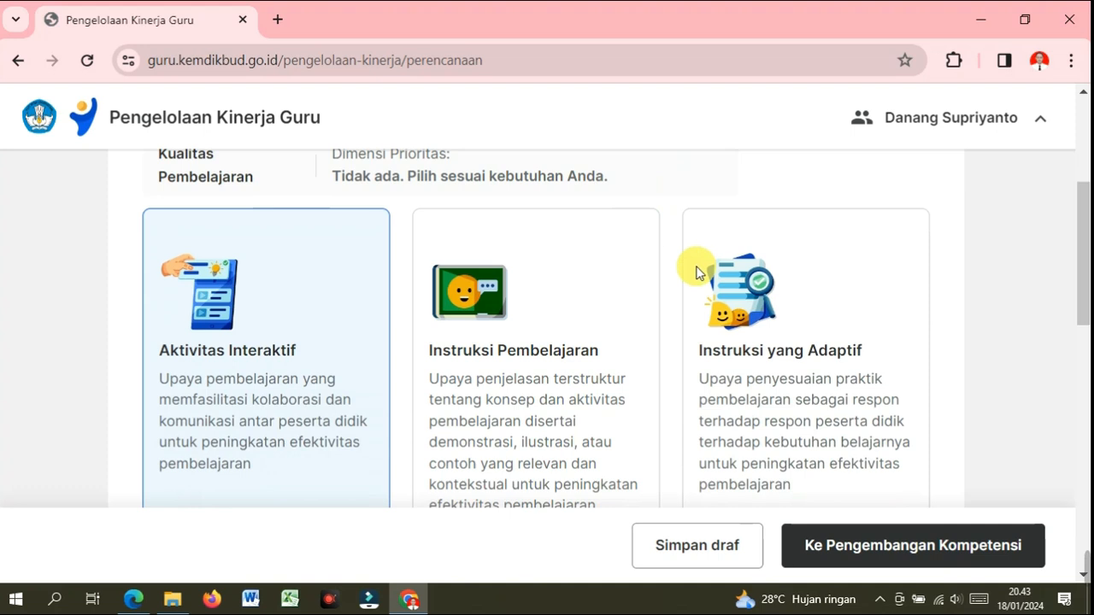
{"action": "scroll", "coordinate": [647, 286], "scroll_direction": "down", "scroll_amount": 1}
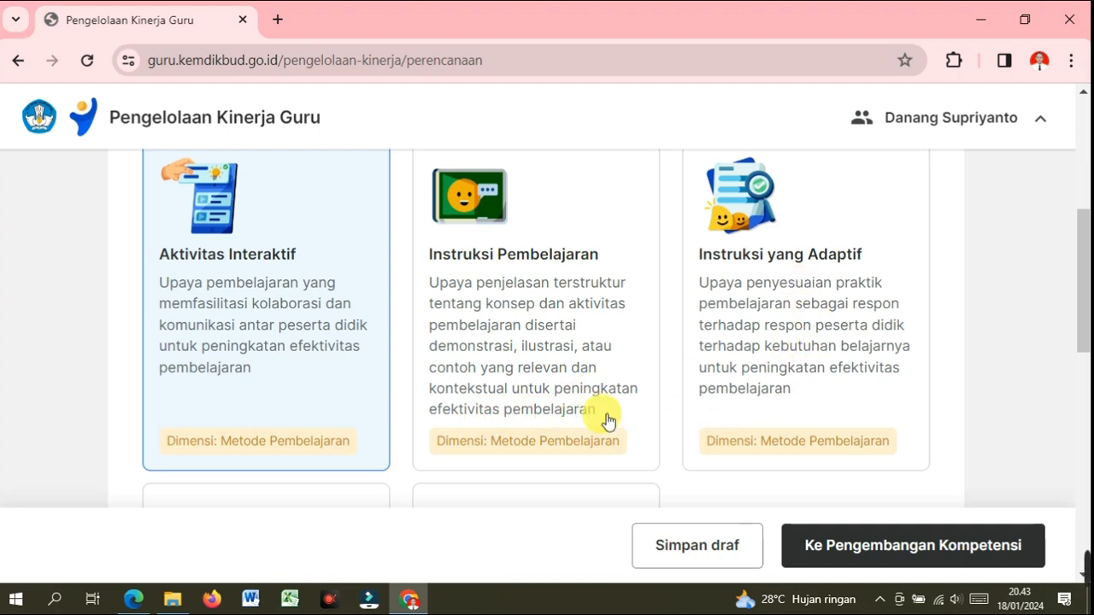
{"action": "left_click", "coordinate": [244, 419]}
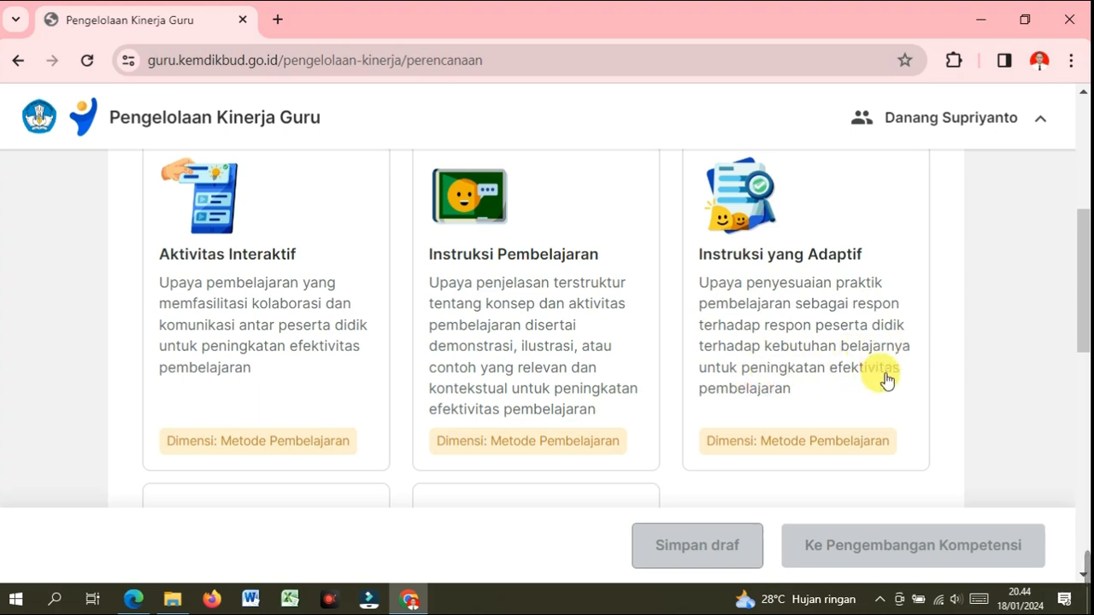
- Examine the Praktik Pembelajaran indicator descriptions, from the Metode Pembelajaran cards through Manajemen Kelas to Dukungan Psikologis
{"action": "scroll", "coordinate": [802, 361], "scroll_direction": "down", "scroll_amount": 1}
{"action": "scroll", "coordinate": [801, 361], "scroll_direction": "down", "scroll_amount": 4}
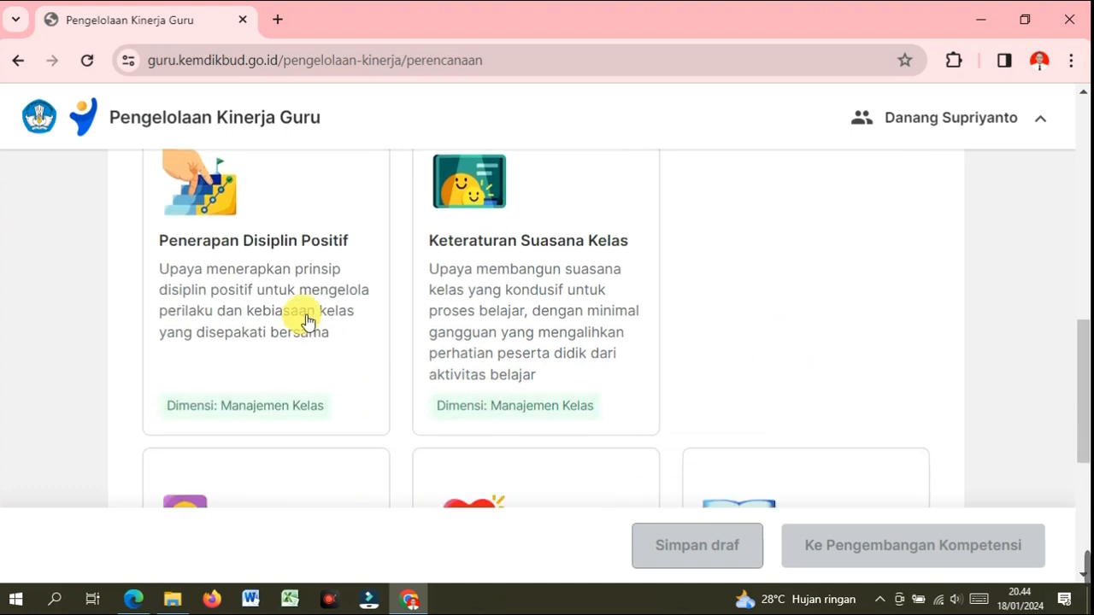
{"action": "scroll", "coordinate": [309, 320], "scroll_direction": "up", "scroll_amount": 1}
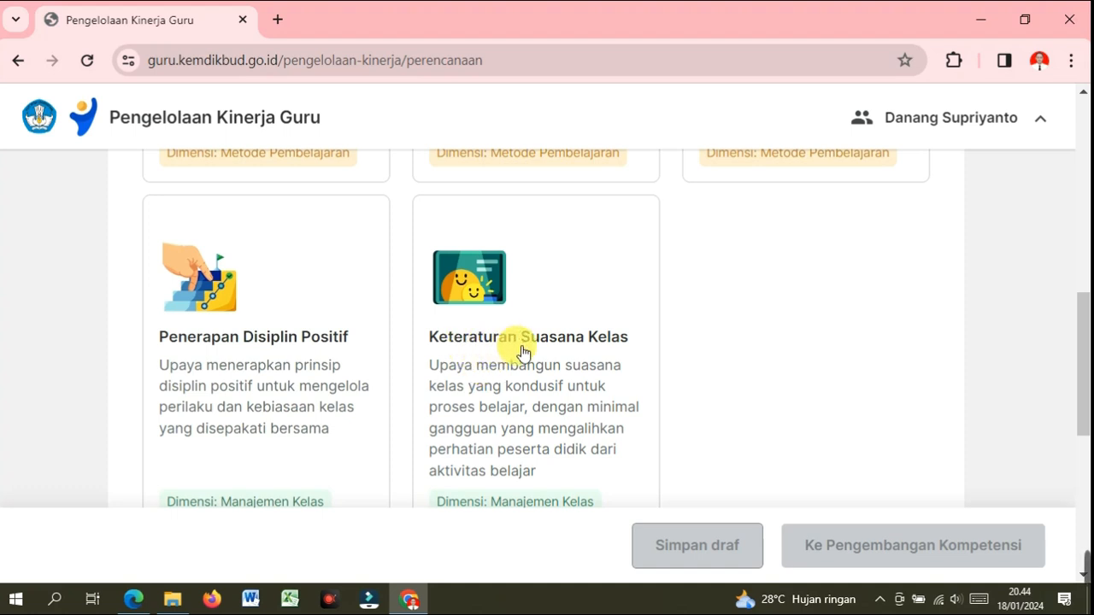
{"action": "scroll", "coordinate": [460, 385], "scroll_direction": "down", "scroll_amount": 1}
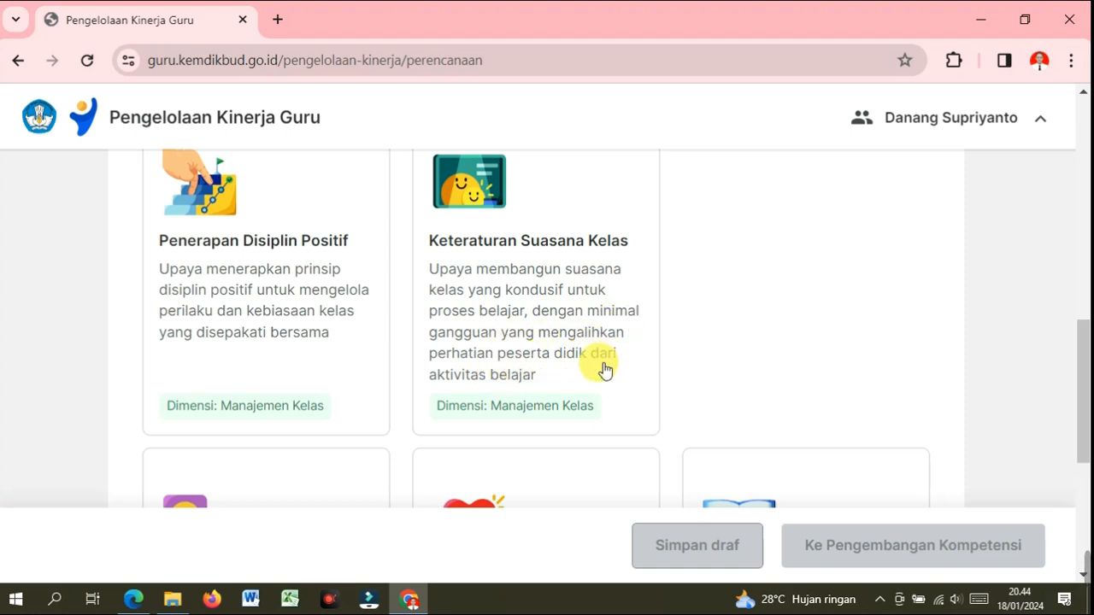
{"action": "scroll", "coordinate": [548, 353], "scroll_direction": "down", "scroll_amount": 4}
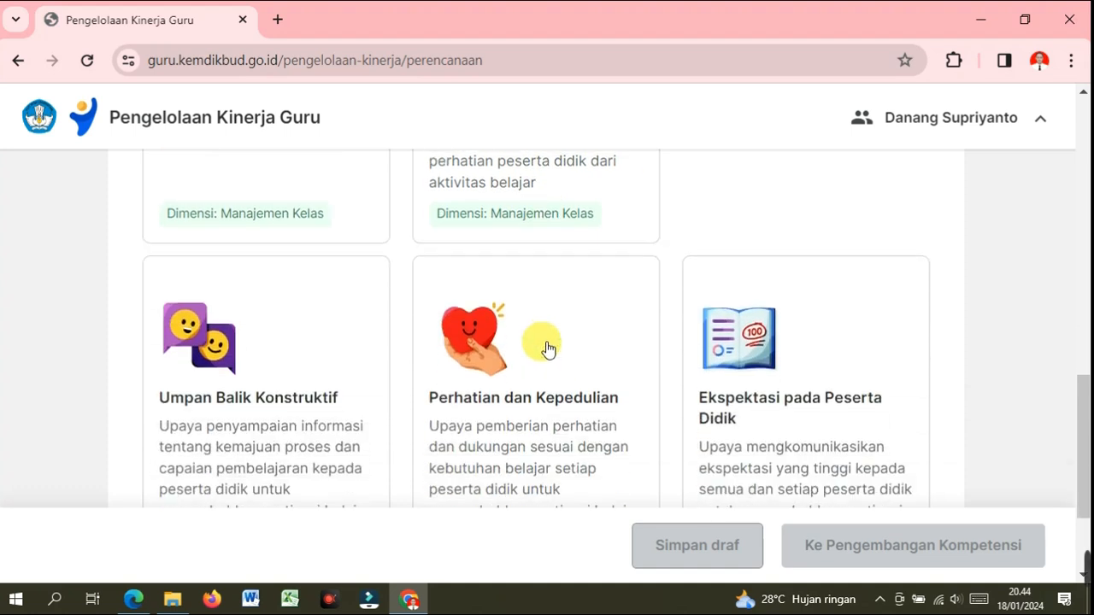
{"action": "scroll", "coordinate": [537, 344], "scroll_direction": "up", "scroll_amount": 1}
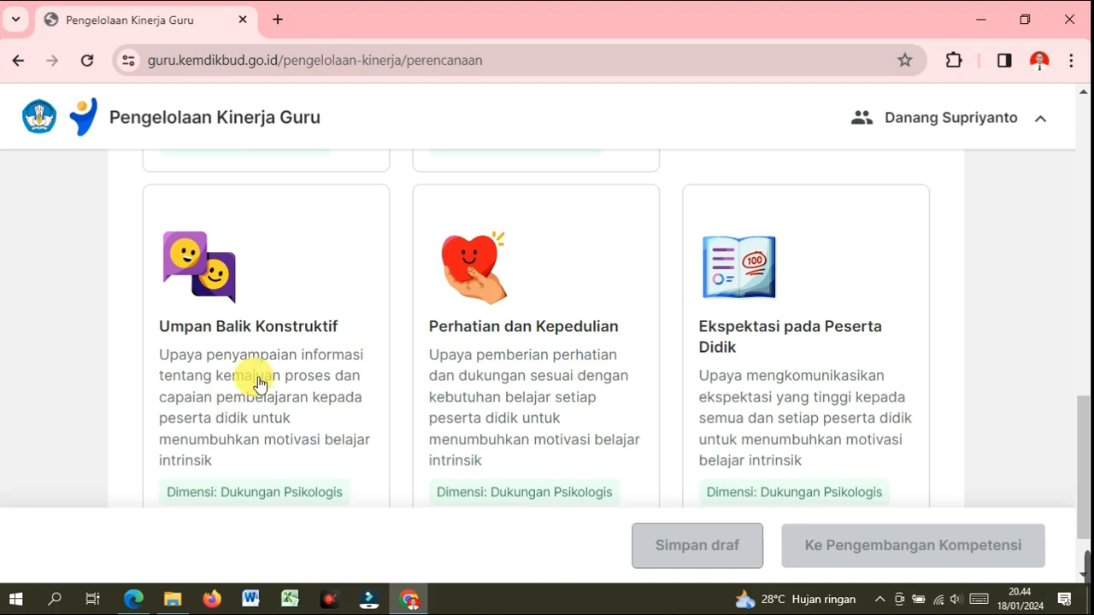
{"action": "scroll", "coordinate": [248, 380], "scroll_direction": "down", "scroll_amount": 1}
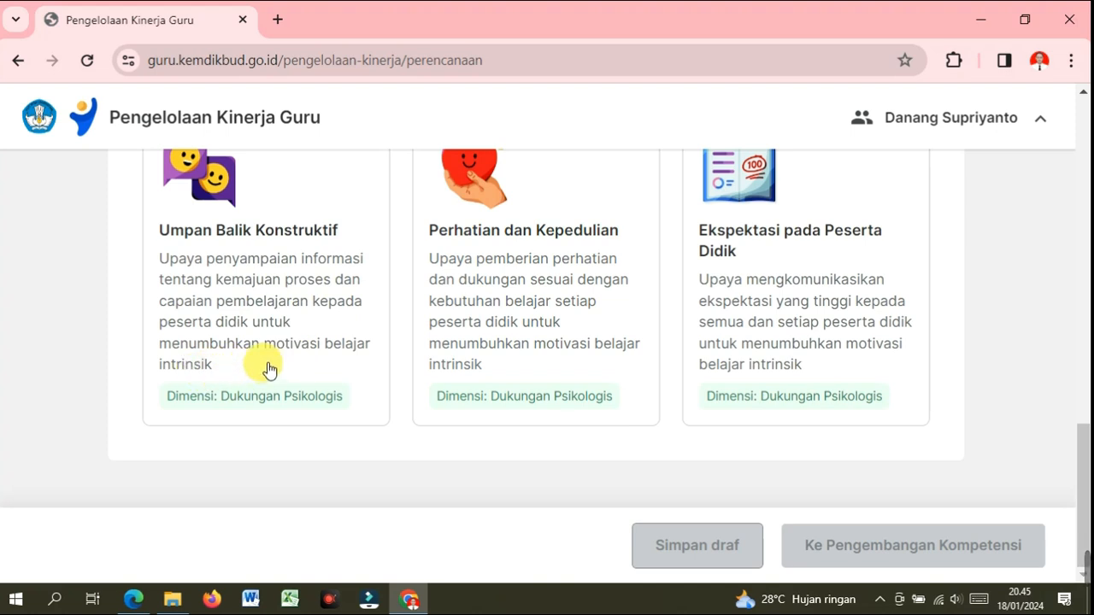
{"action": "scroll", "coordinate": [541, 337], "scroll_direction": "up", "scroll_amount": 1}
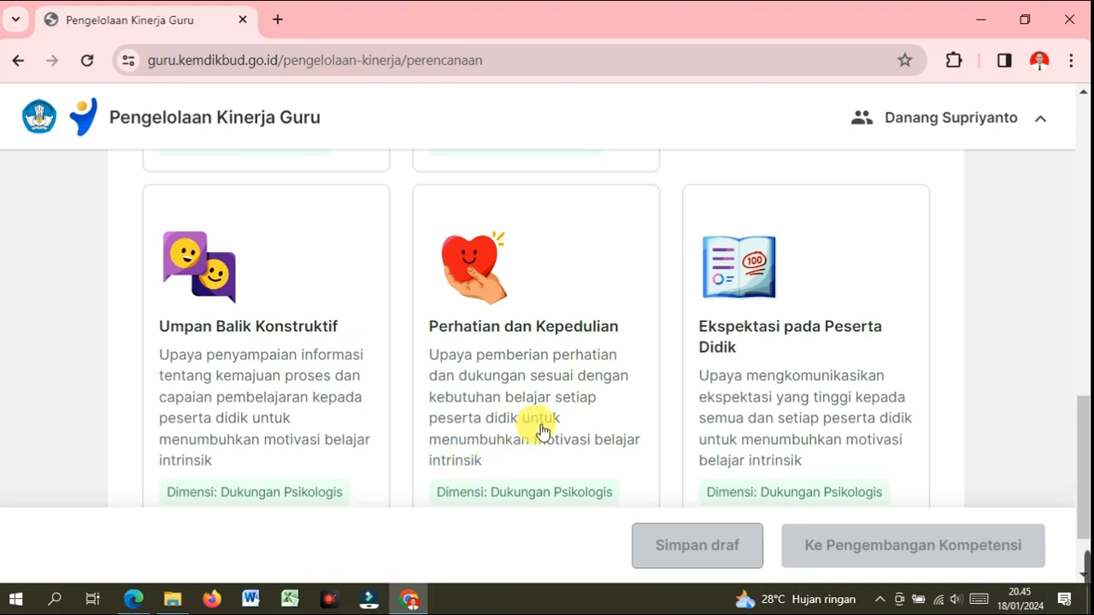
{"action": "scroll", "coordinate": [795, 379], "scroll_direction": "down", "scroll_amount": 1}
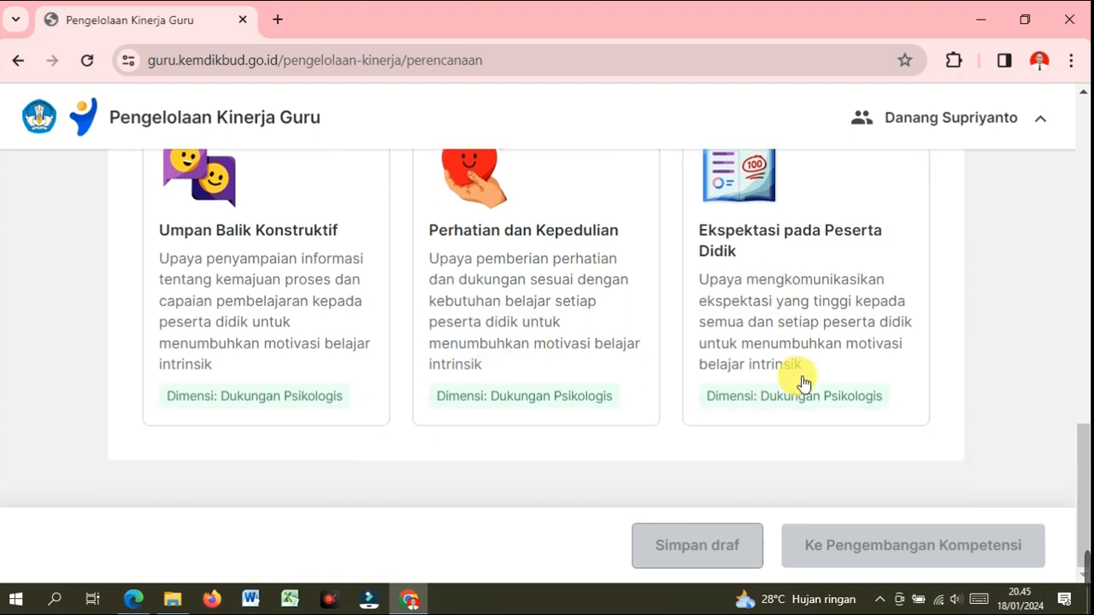
{"action": "scroll", "coordinate": [803, 383], "scroll_direction": "up", "scroll_amount": 2}
{"action": "scroll", "coordinate": [803, 383], "scroll_direction": "down", "scroll_amount": 2}
- Review the dimension ratings in the school's Rapor Pendidikan again, down to D.1.3 Metode Pembelajaran, and acknowledge the report
{"action": "scroll", "coordinate": [792, 369], "scroll_direction": "up", "scroll_amount": 8}
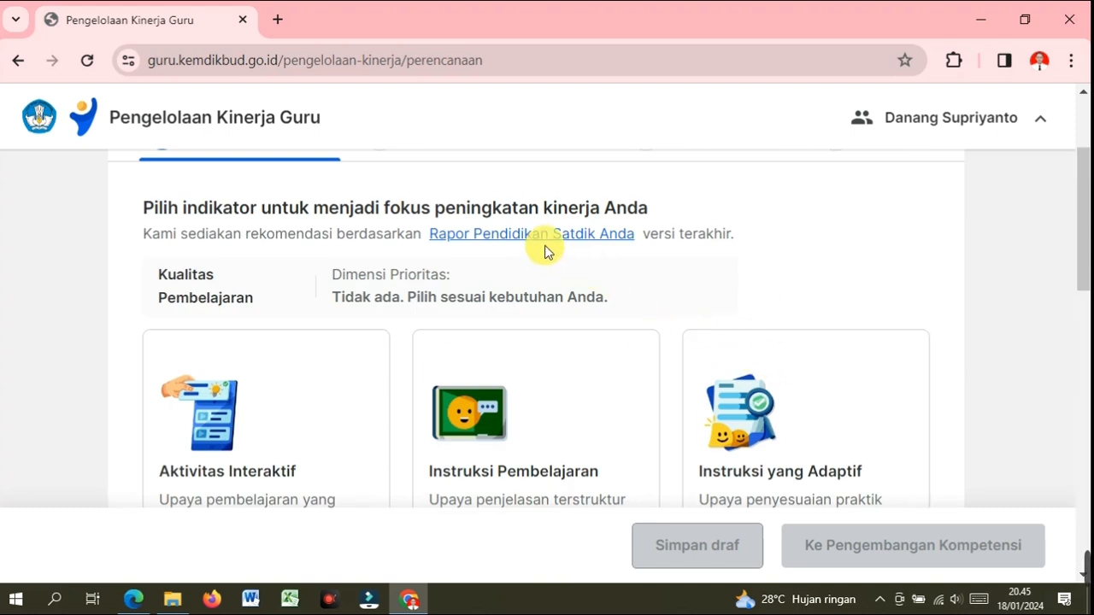
{"action": "left_click", "coordinate": [545, 241]}
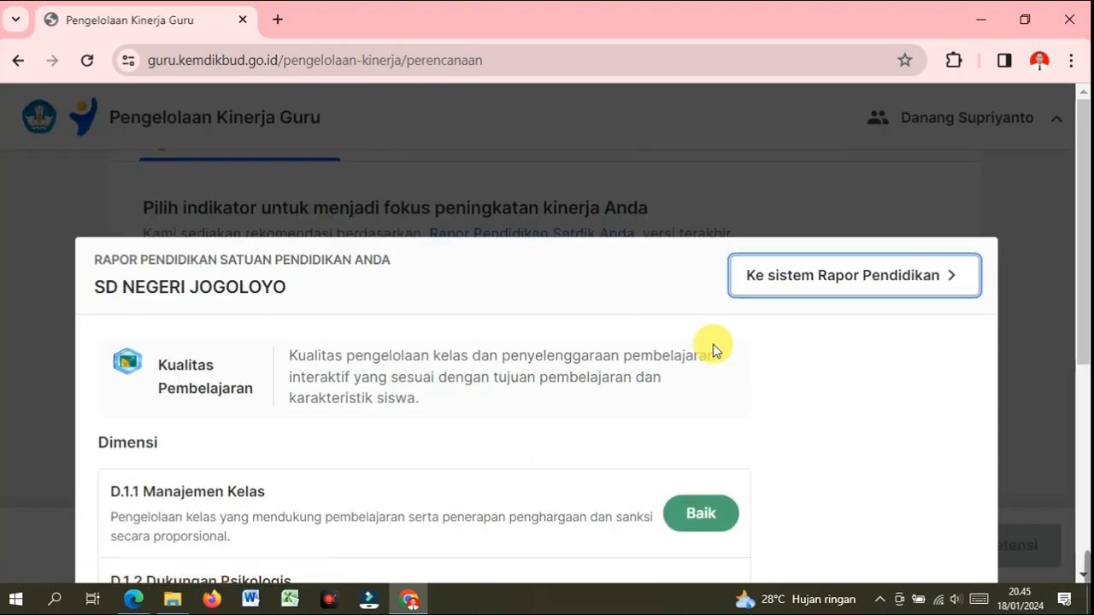
{"action": "scroll", "coordinate": [792, 381], "scroll_direction": "down", "scroll_amount": 3}
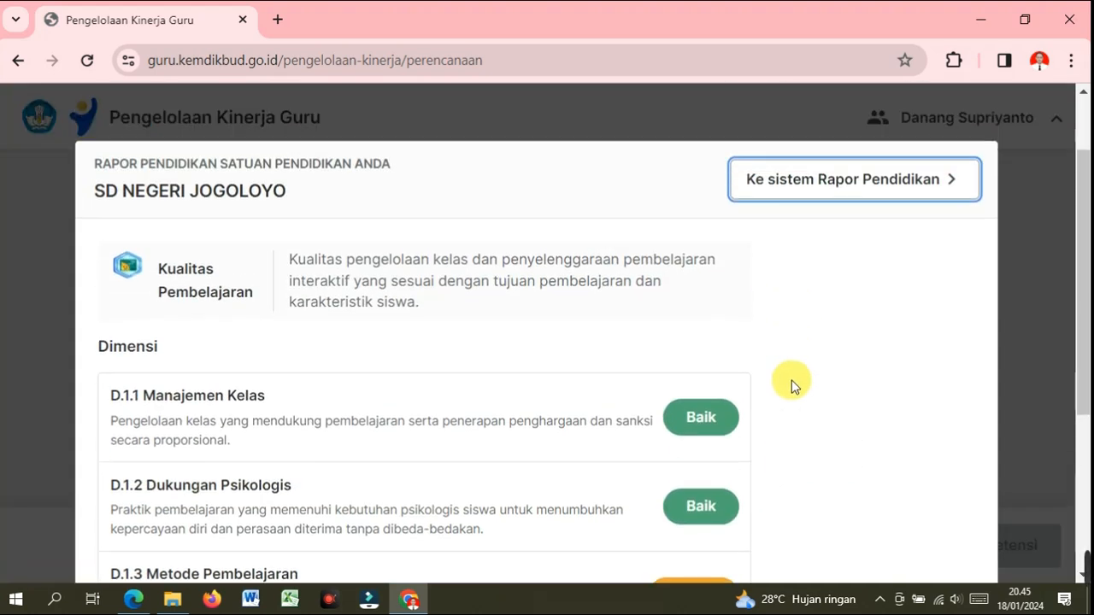
{"action": "scroll", "coordinate": [790, 385], "scroll_direction": "down", "scroll_amount": 3}
{"action": "scroll", "coordinate": [789, 384], "scroll_direction": "down", "scroll_amount": 3}
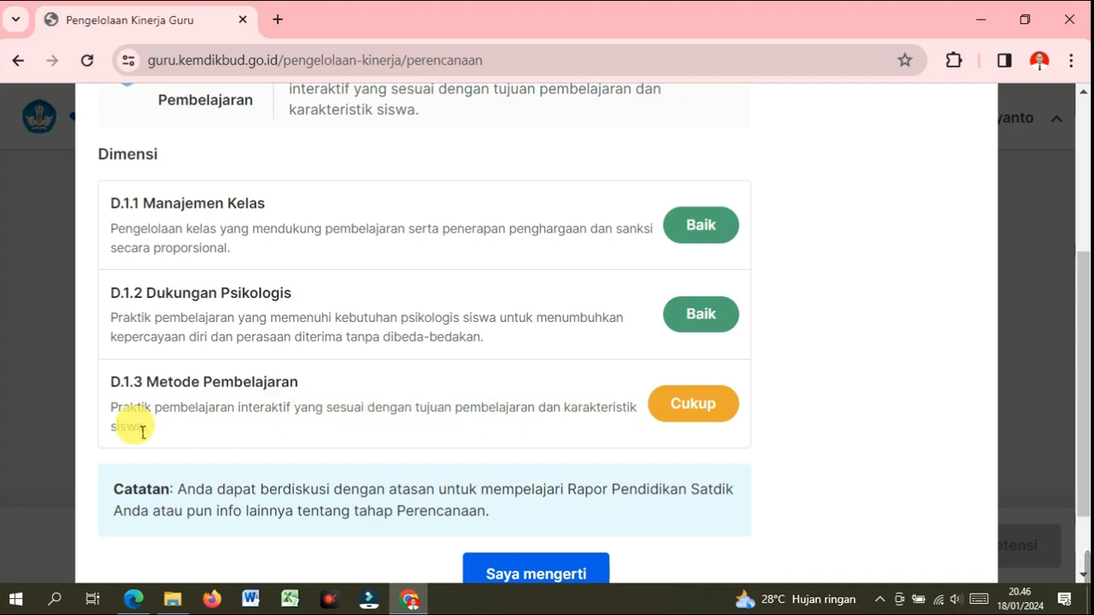
{"action": "scroll", "coordinate": [583, 458], "scroll_direction": "down", "scroll_amount": 1}
{"action": "left_click", "coordinate": [542, 481]}
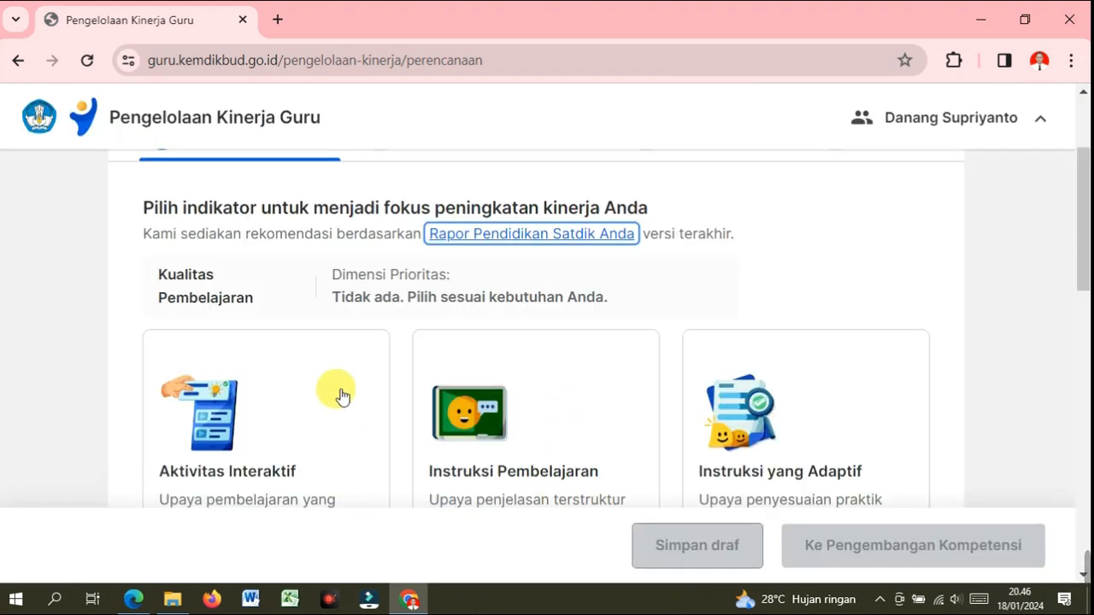
- Select the Instruksi yang Adaptif indicator as the performance focus and proceed to Pengembangan Kompetensi
{"action": "scroll", "coordinate": [342, 396], "scroll_direction": "down", "scroll_amount": 3}
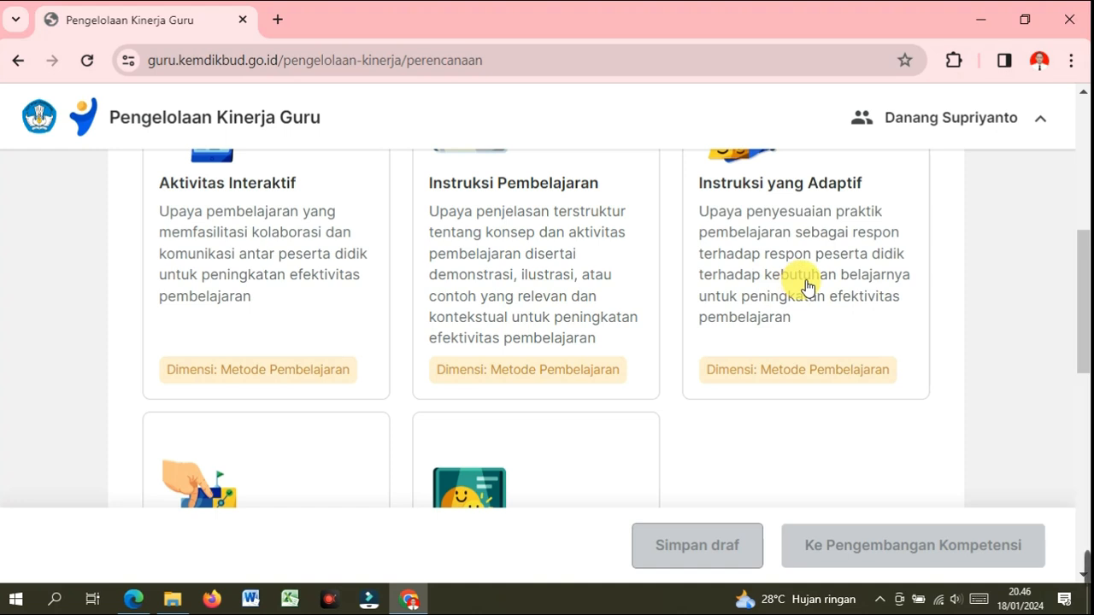
{"action": "scroll", "coordinate": [808, 287], "scroll_direction": "down", "scroll_amount": 3}
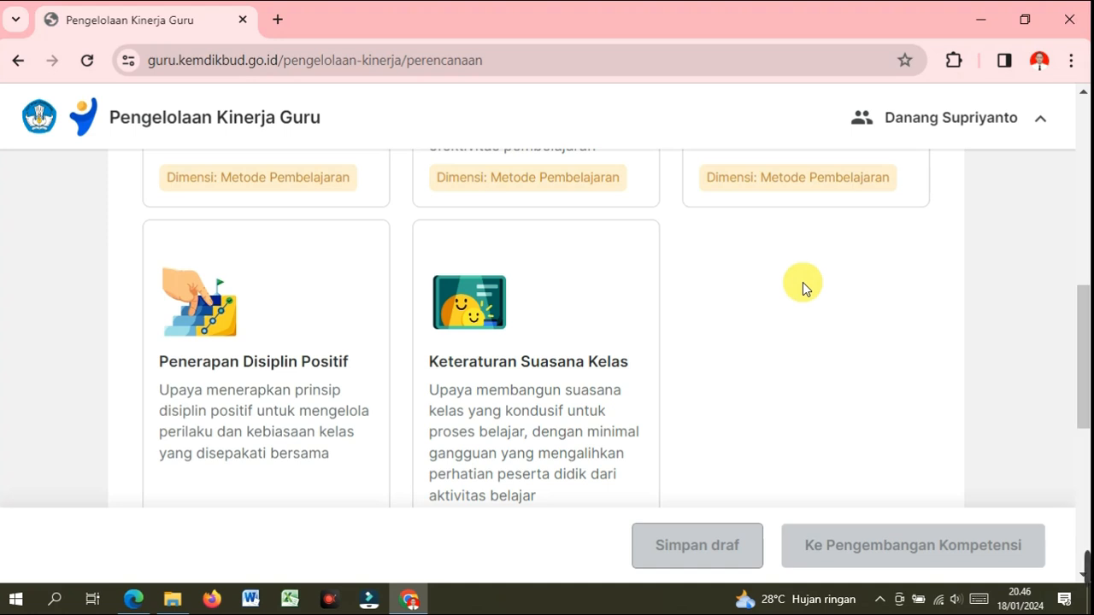
{"action": "scroll", "coordinate": [802, 282], "scroll_direction": "up", "scroll_amount": 4}
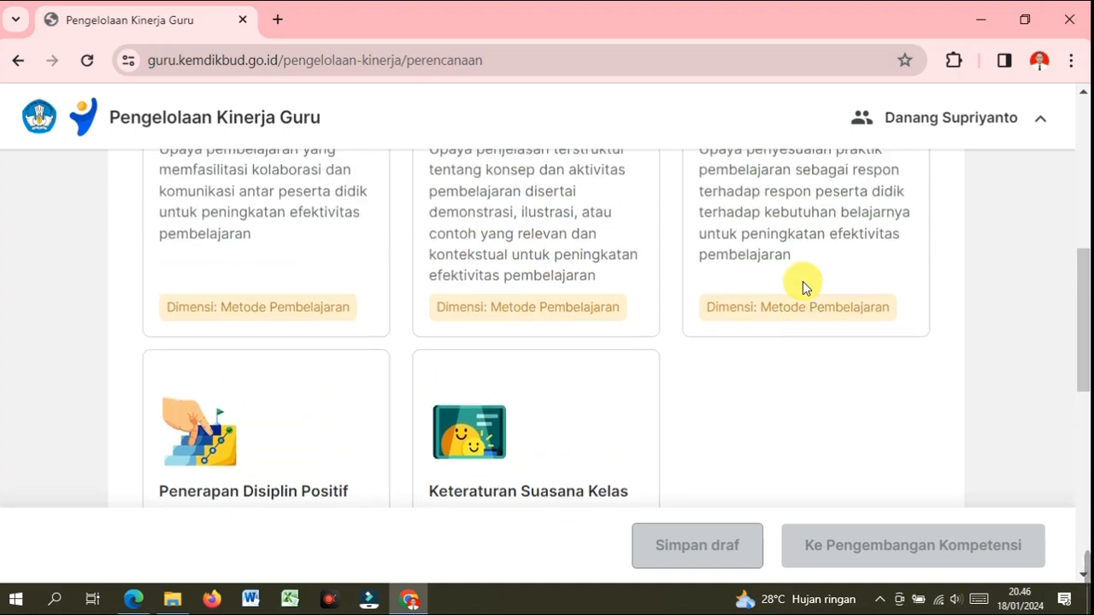
{"action": "scroll", "coordinate": [772, 371], "scroll_direction": "down", "scroll_amount": 1}
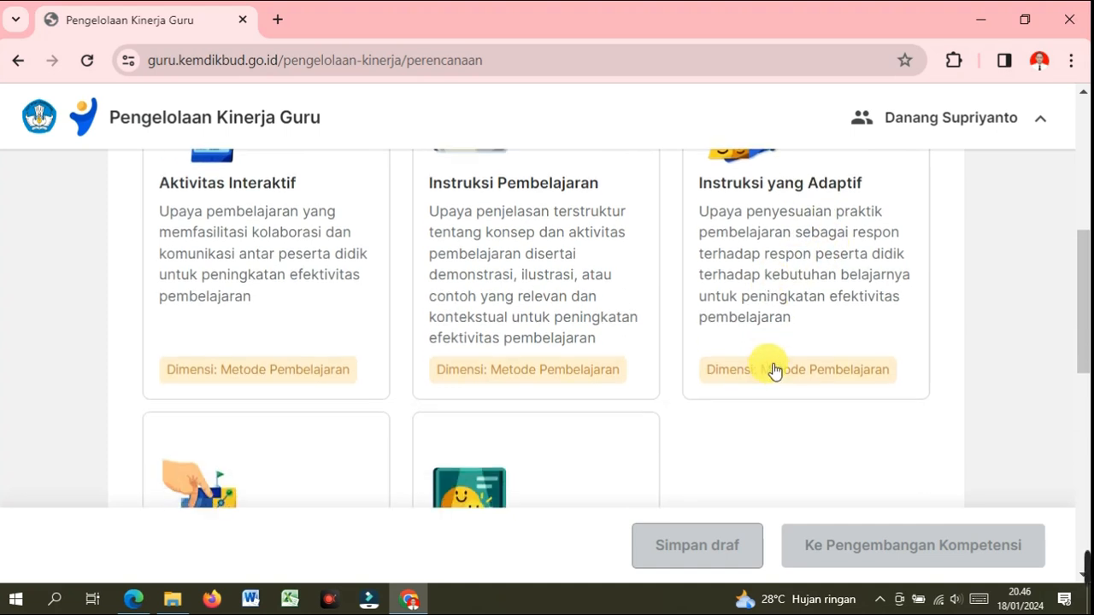
{"action": "left_click", "coordinate": [780, 279]}
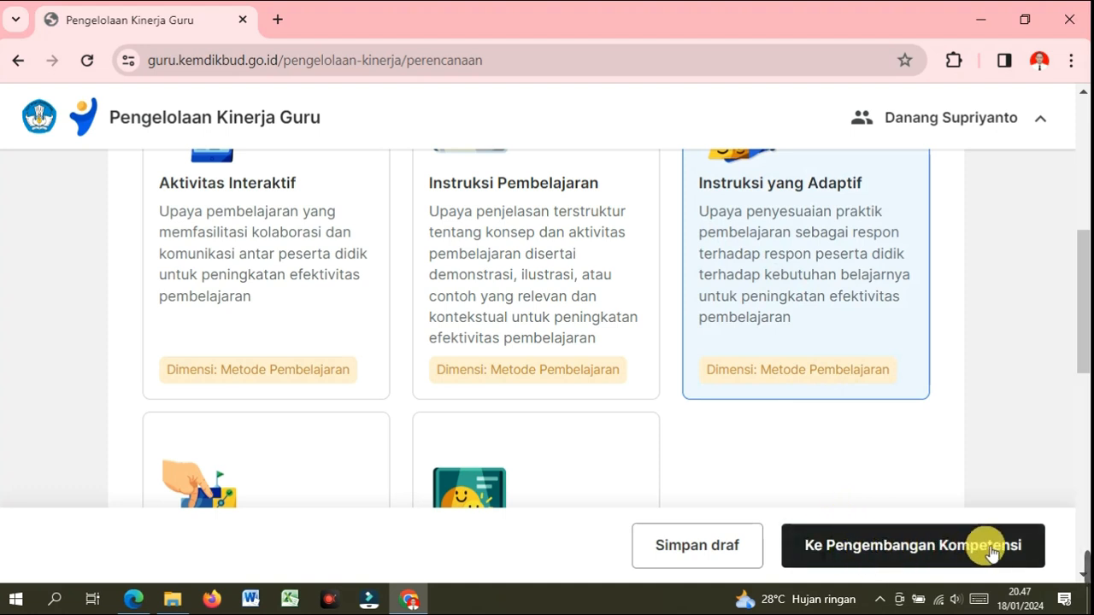
{"action": "left_click", "coordinate": [885, 556]}
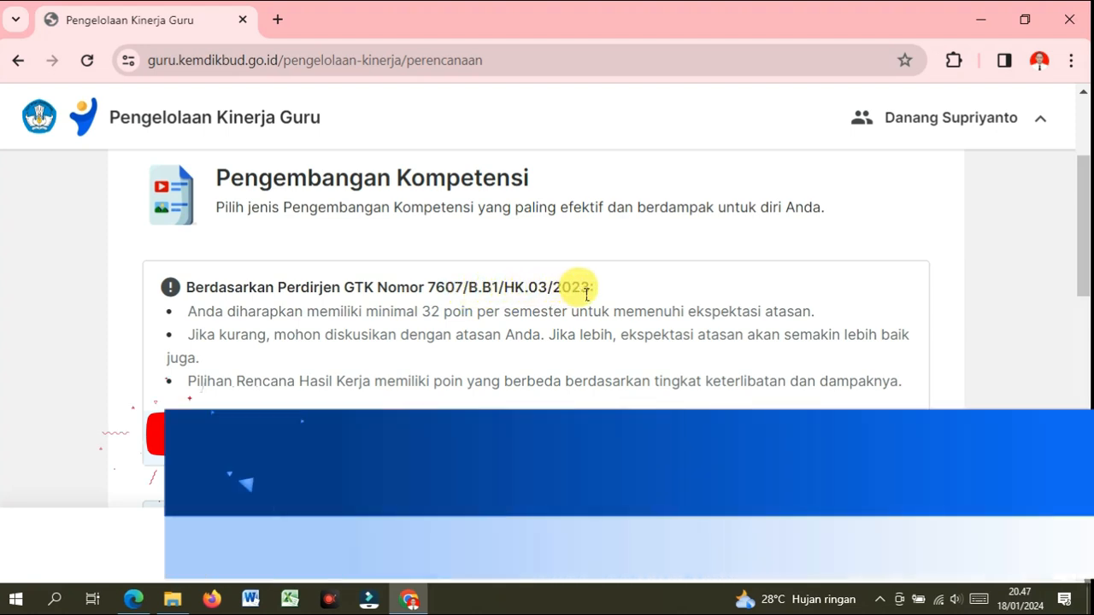
- Read the Perdirjen GTK point rules for Pengembangan Kompetensi, highlighting the minimum points and the level of involvement wording
{"action": "scroll", "coordinate": [605, 291], "scroll_direction": "down", "scroll_amount": 2}
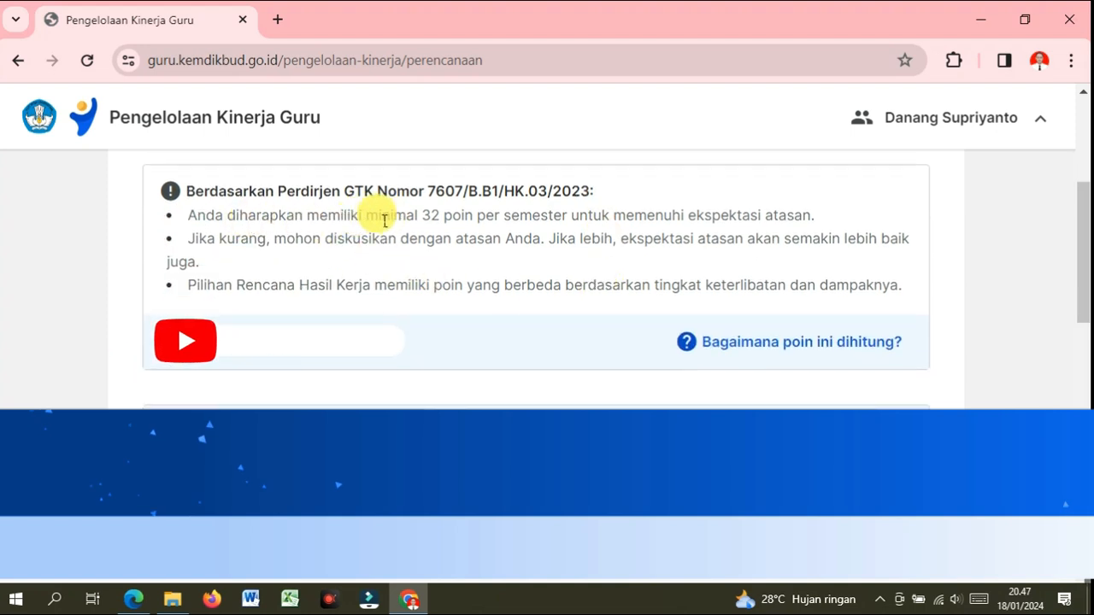
{"action": "left_click_drag", "start_coordinate": [367, 218], "coordinate": [427, 222]}
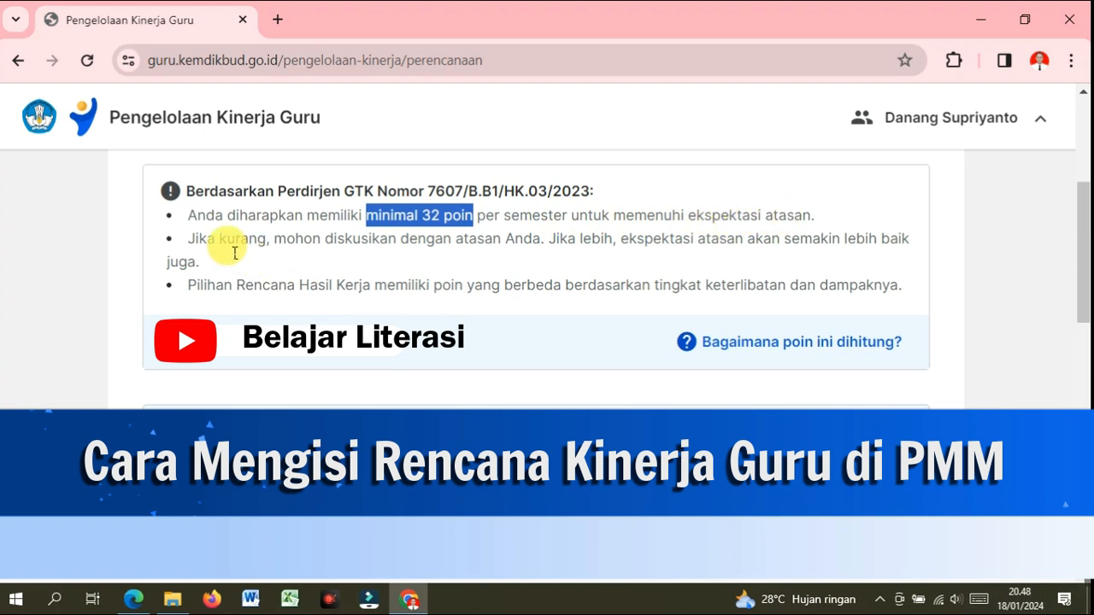
{"action": "left_click", "coordinate": [310, 246]}
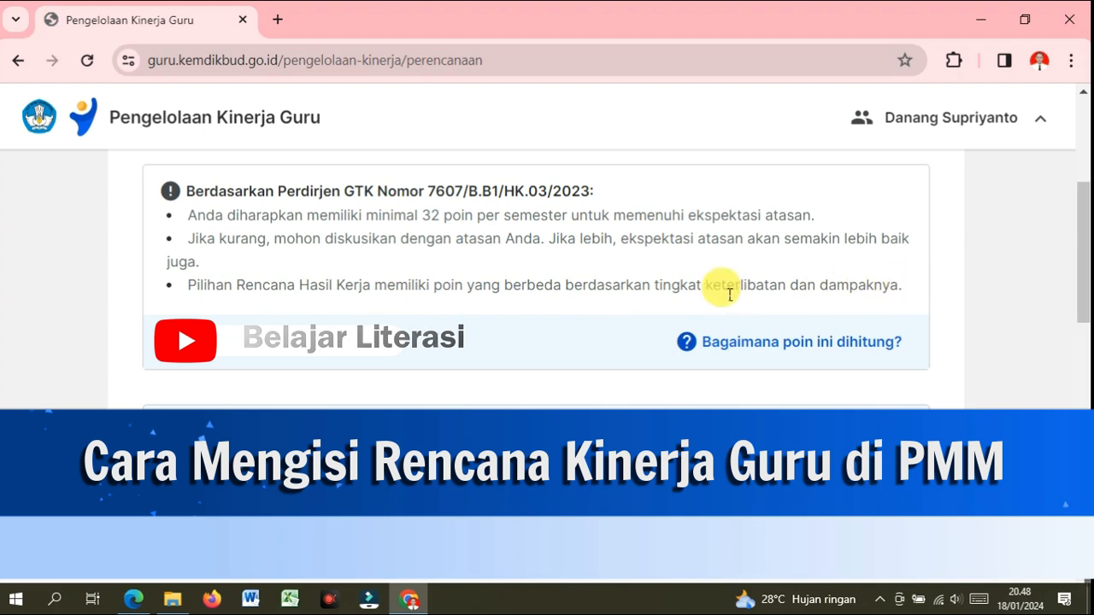
{"action": "left_click_drag", "start_coordinate": [706, 289], "coordinate": [726, 288]}
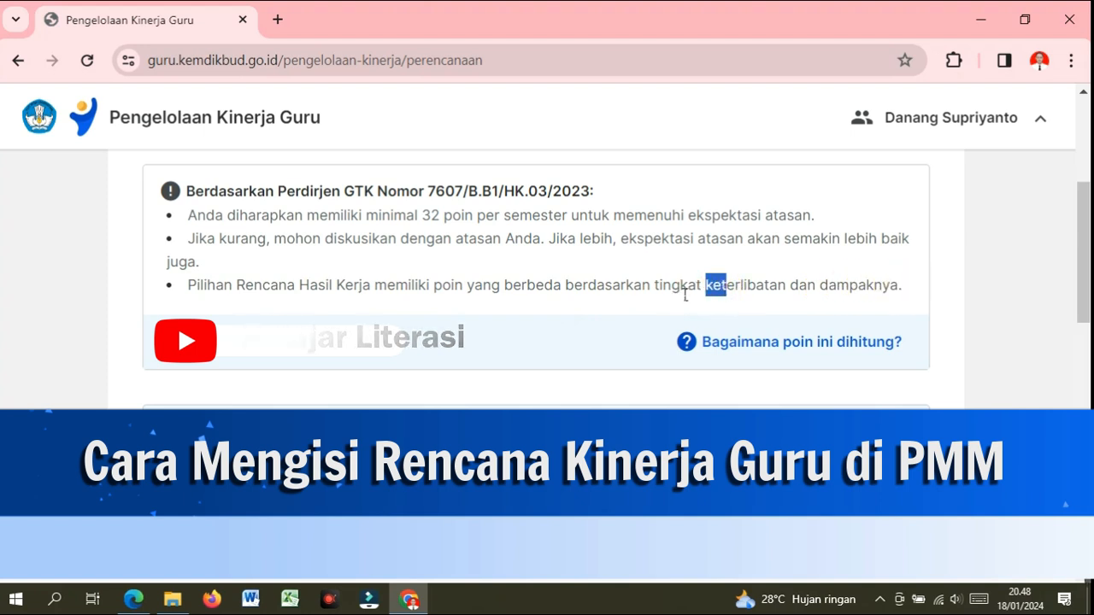
{"action": "left_click_drag", "start_coordinate": [656, 290], "coordinate": [775, 292]}
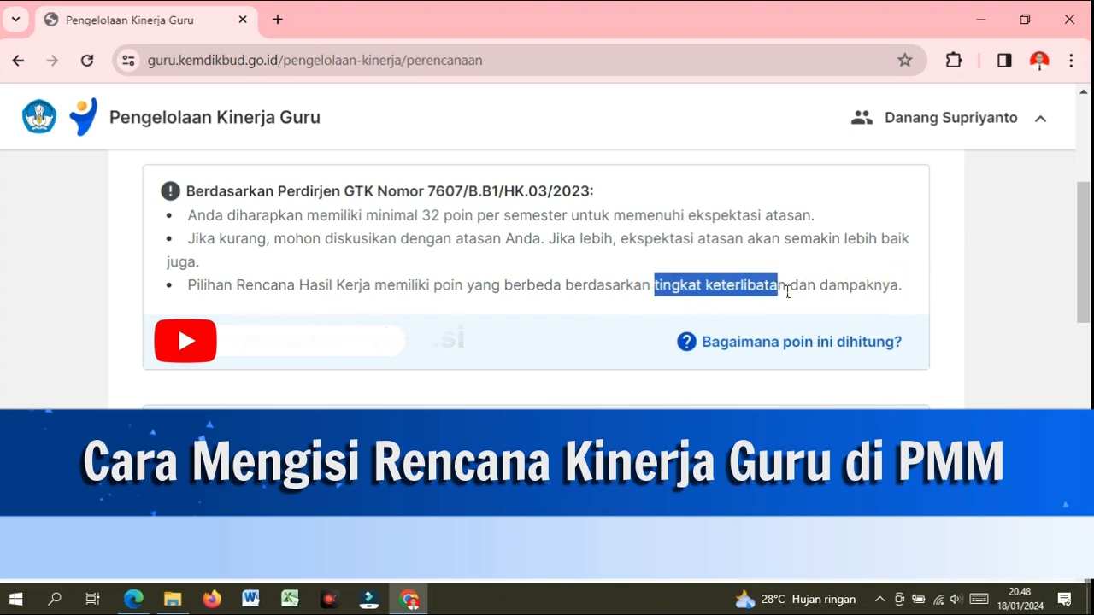
{"action": "left_click", "coordinate": [830, 293]}
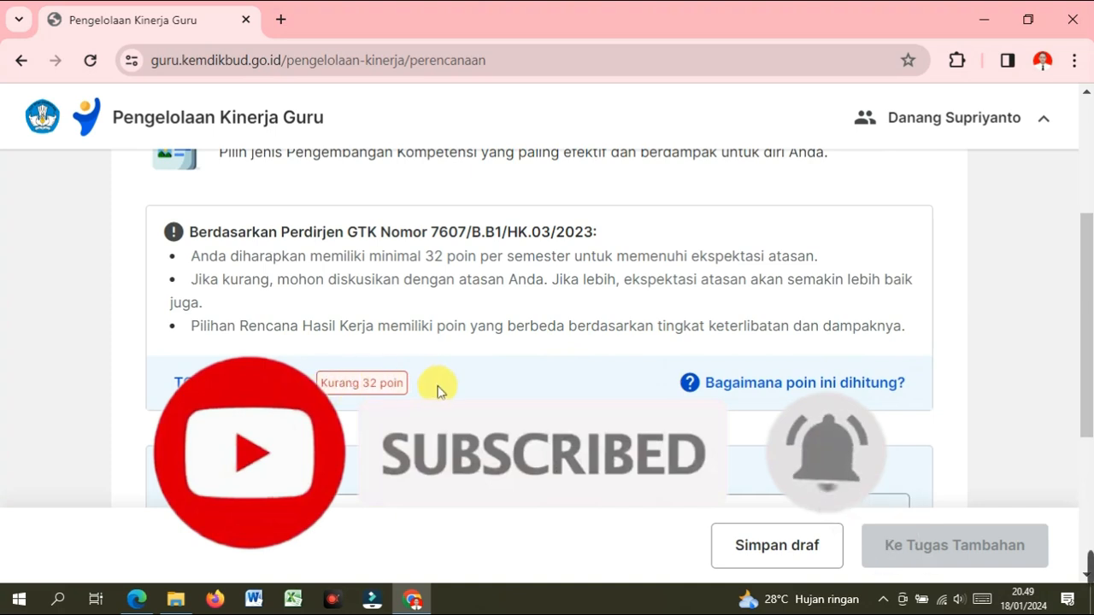
- Set the first Rencana Hasil Kerja to the Peserta coaching atau mentoring pengembangan kompetensi role (4 poin)
{"action": "scroll", "coordinate": [437, 390], "scroll_direction": "down", "scroll_amount": 2}
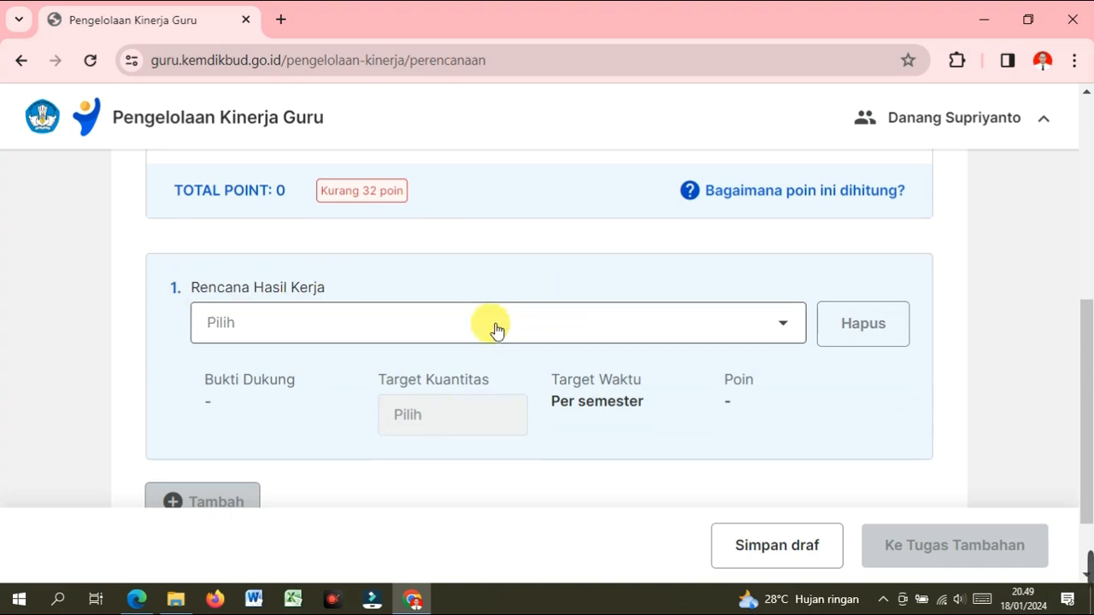
{"action": "left_click", "coordinate": [787, 329]}
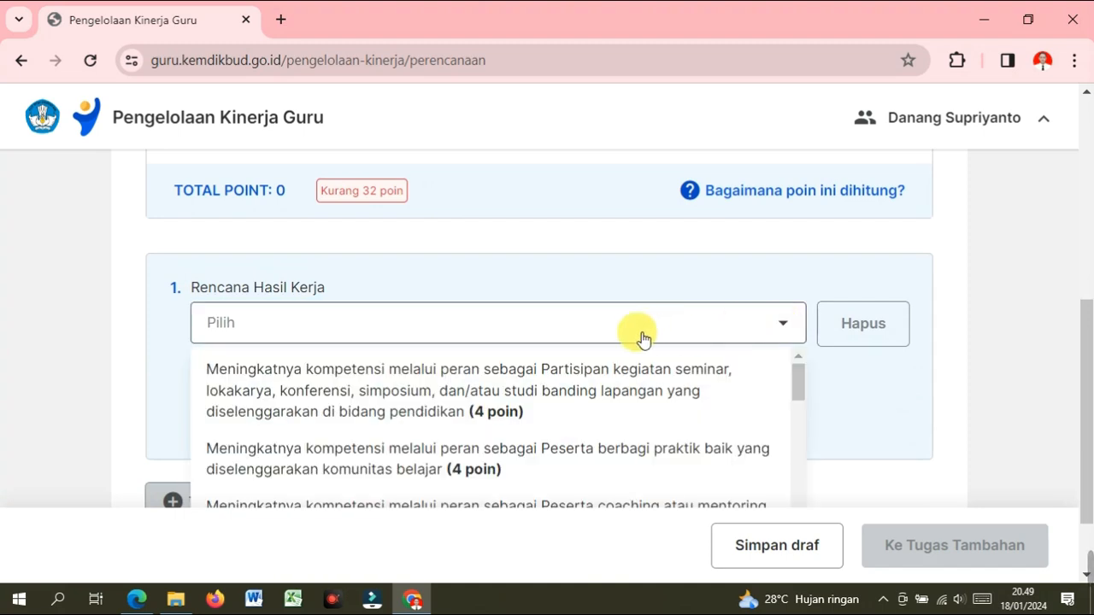
{"action": "left_click", "coordinate": [785, 331]}
{"action": "left_click", "coordinate": [513, 328]}
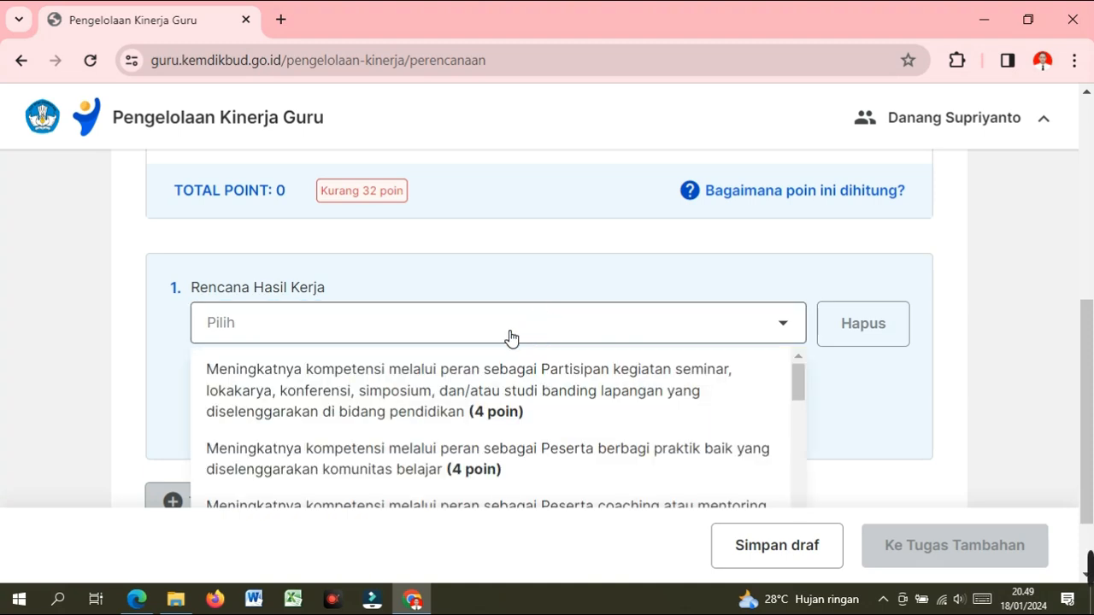
{"action": "left_click", "coordinate": [785, 324]}
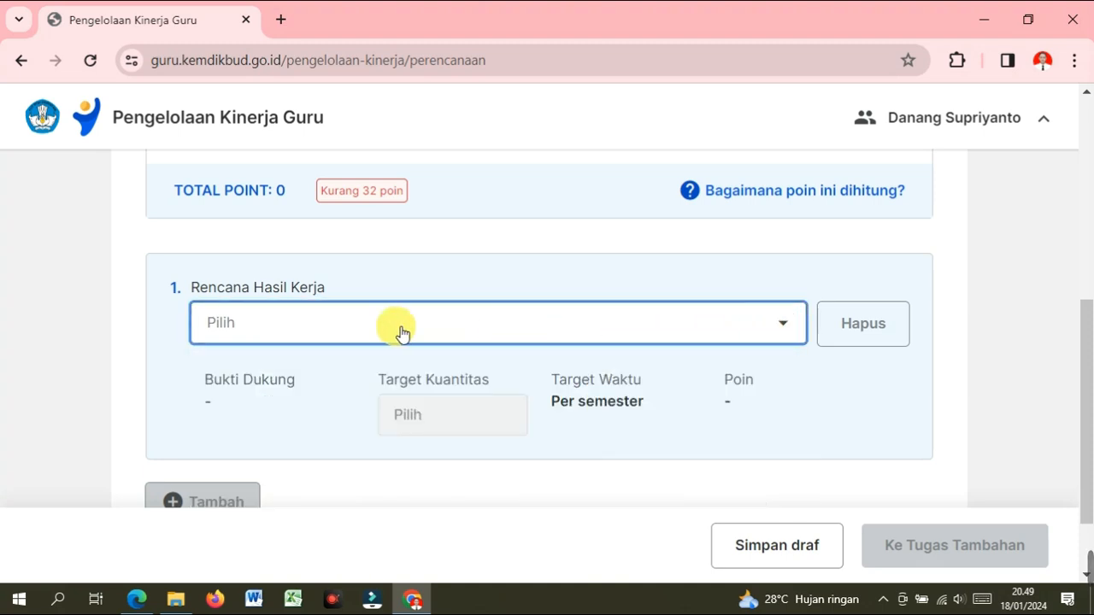
{"action": "left_click", "coordinate": [320, 330]}
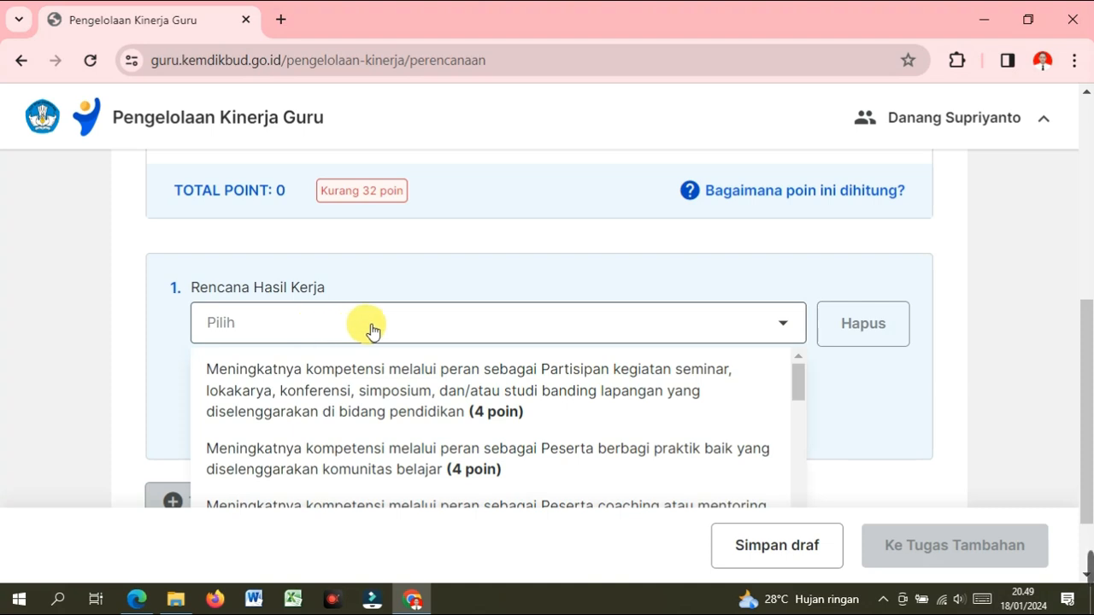
{"action": "scroll", "coordinate": [399, 327], "scroll_direction": "down", "scroll_amount": 1}
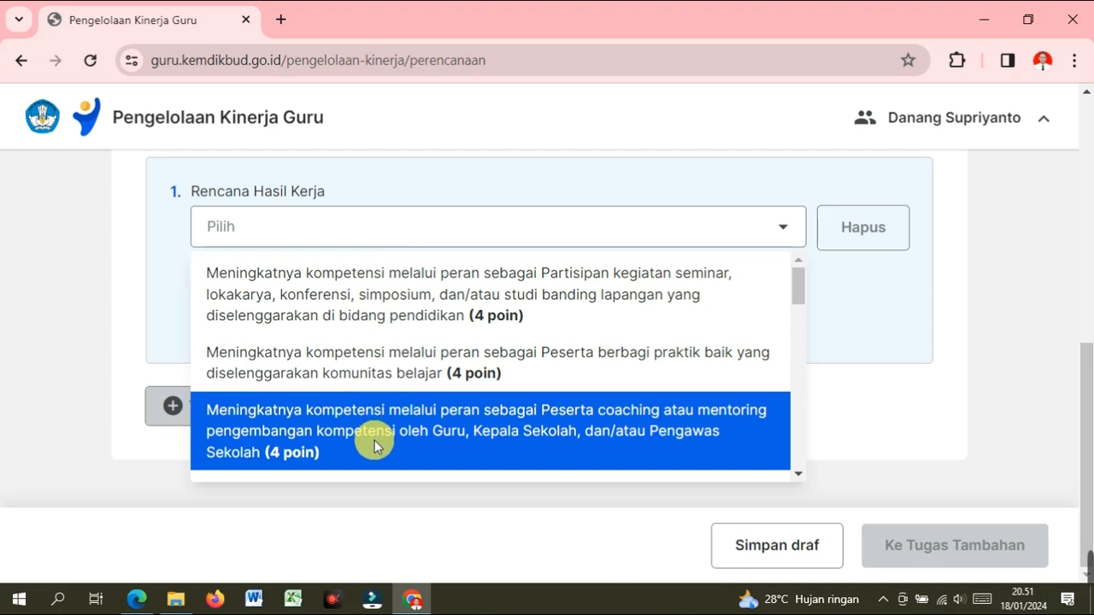
{"action": "left_click", "coordinate": [418, 434]}
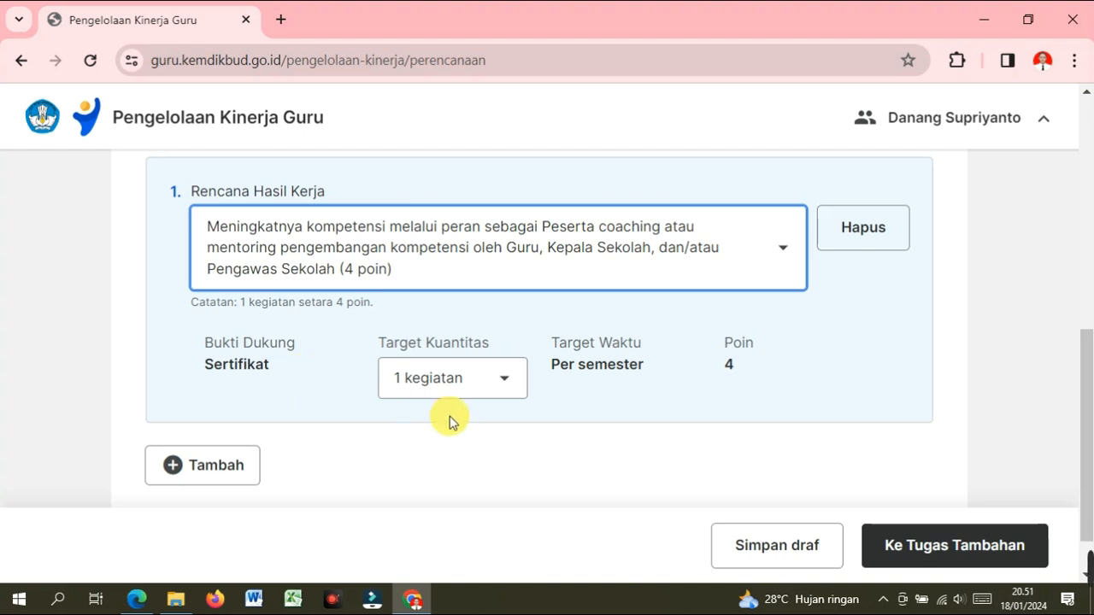
- Try 2 kegiatan as the first Rencana Hasil Kerja's Target Kuantitas and set it back to 1 kegiatan
{"action": "left_click", "coordinate": [505, 386]}
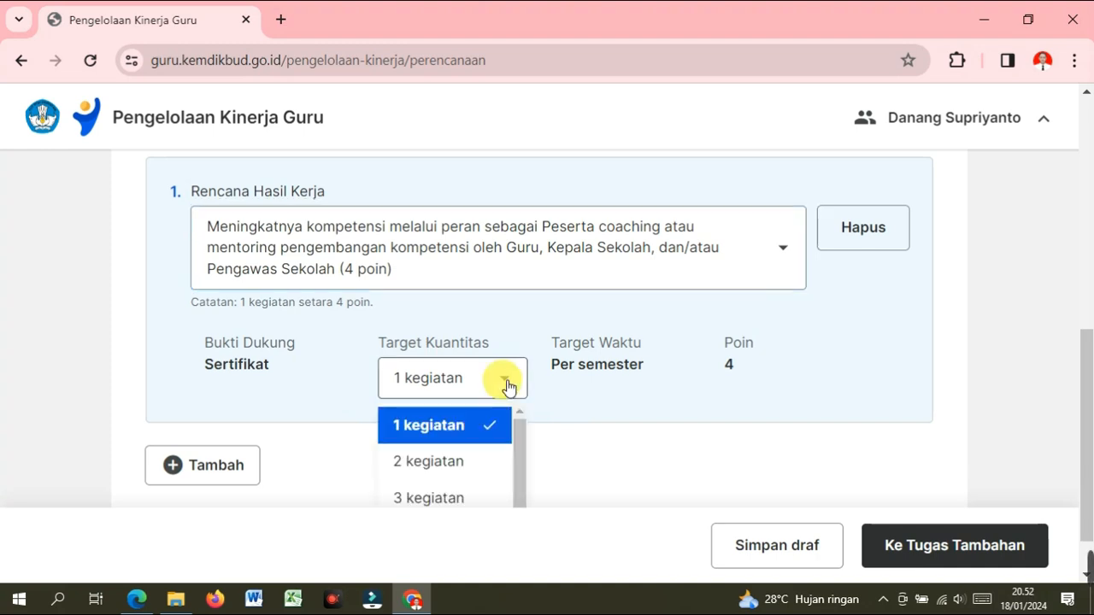
{"action": "left_click", "coordinate": [505, 386]}
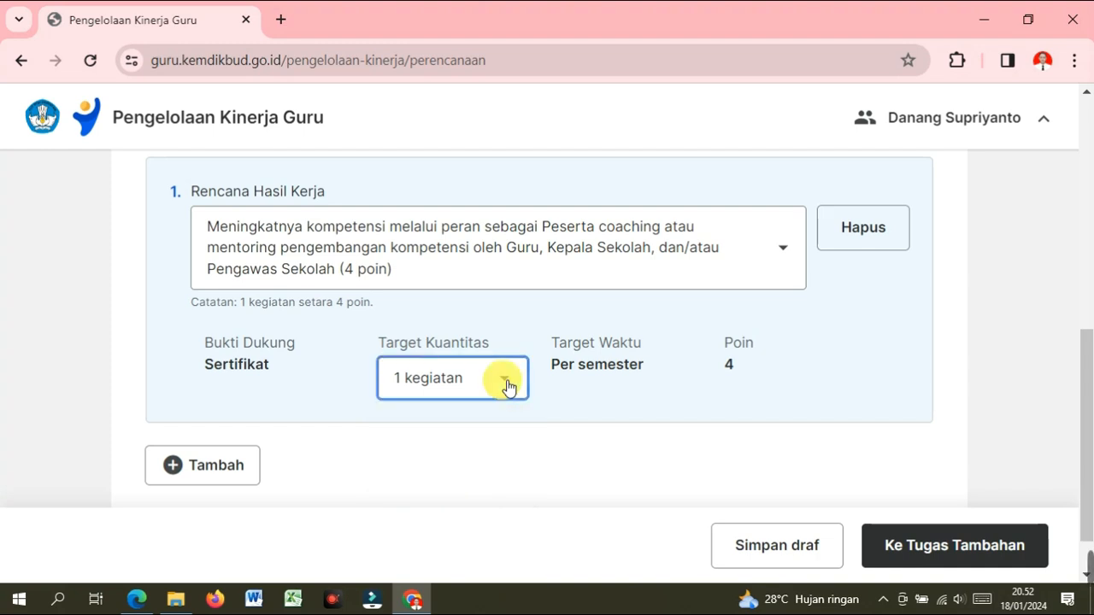
{"action": "left_click", "coordinate": [506, 386]}
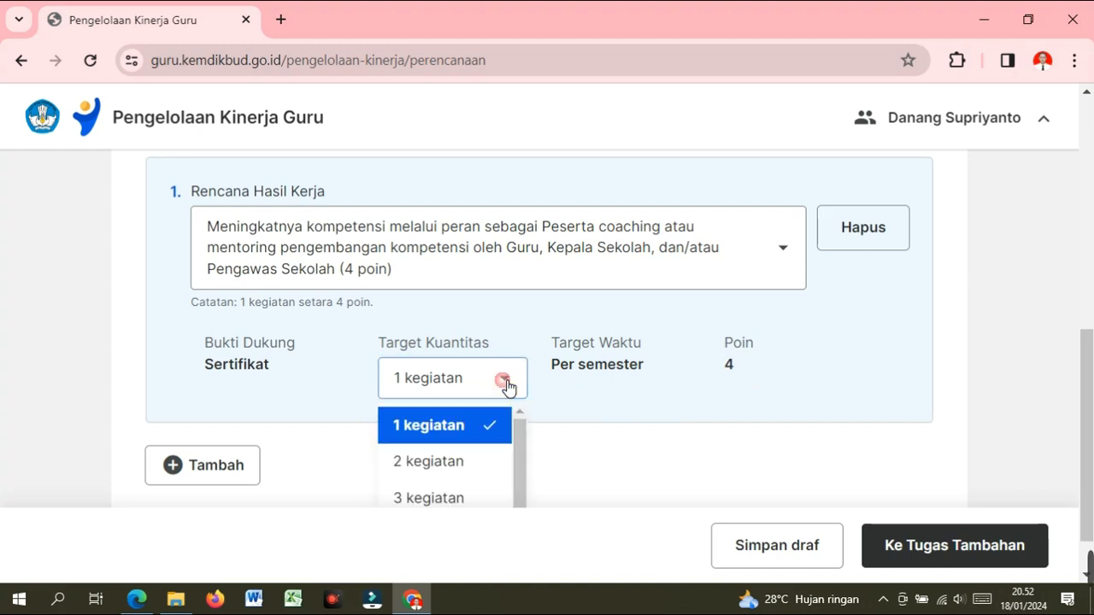
{"action": "left_click", "coordinate": [451, 462]}
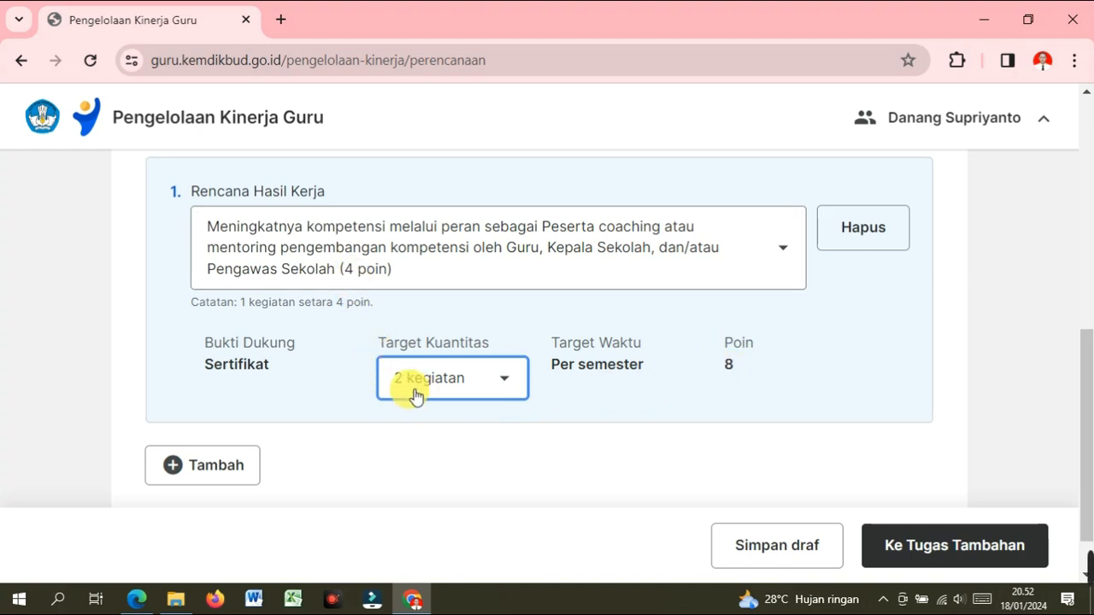
{"action": "left_click", "coordinate": [505, 380]}
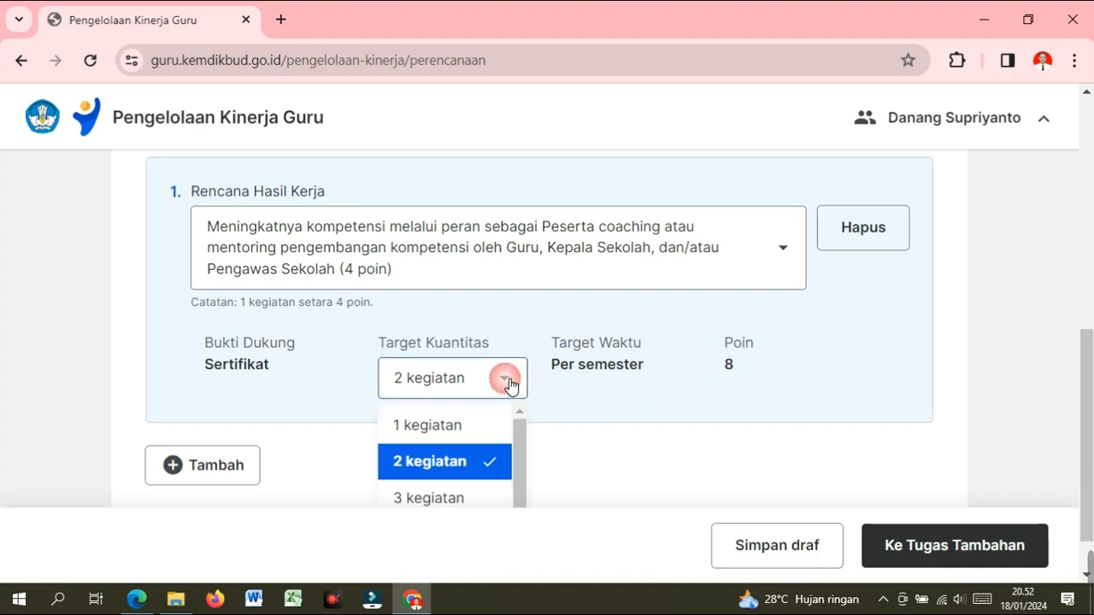
{"action": "left_click", "coordinate": [475, 423]}
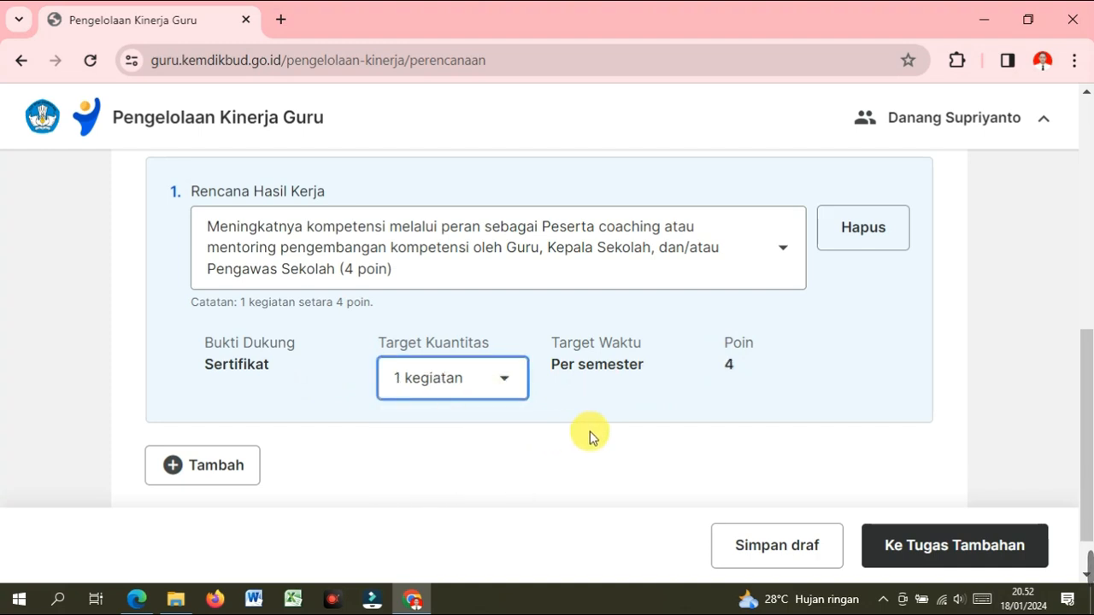
- Add a second Rencana Hasil Kerja entry to the Pengembangan Kompetensi plan
{"action": "scroll", "coordinate": [593, 432], "scroll_direction": "down", "scroll_amount": 1}
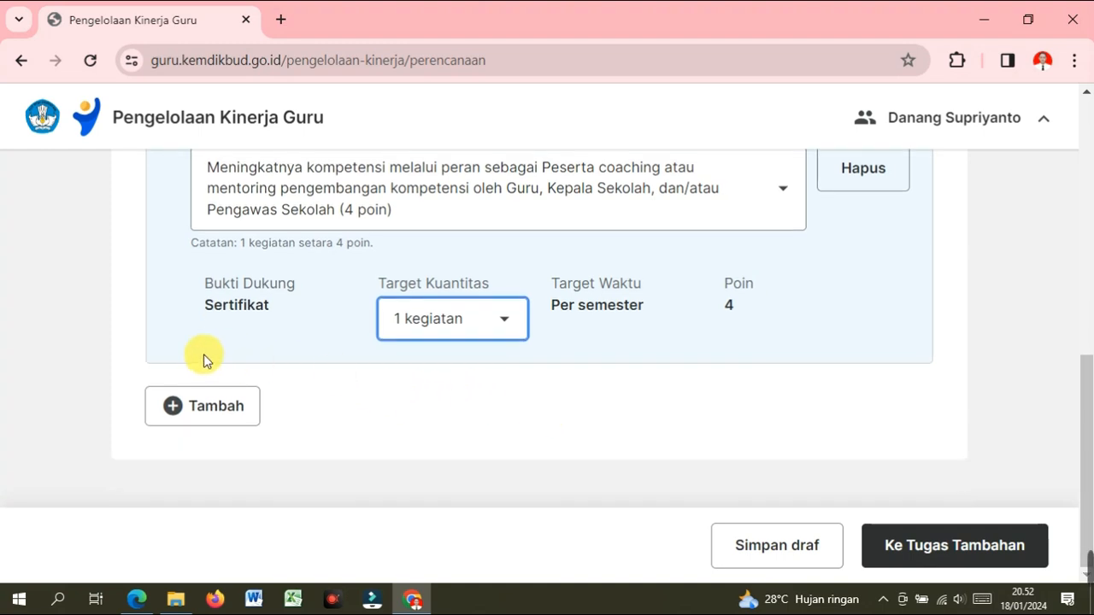
{"action": "left_click", "coordinate": [179, 417]}
{"action": "scroll", "coordinate": [401, 394], "scroll_direction": "down", "scroll_amount": 2}
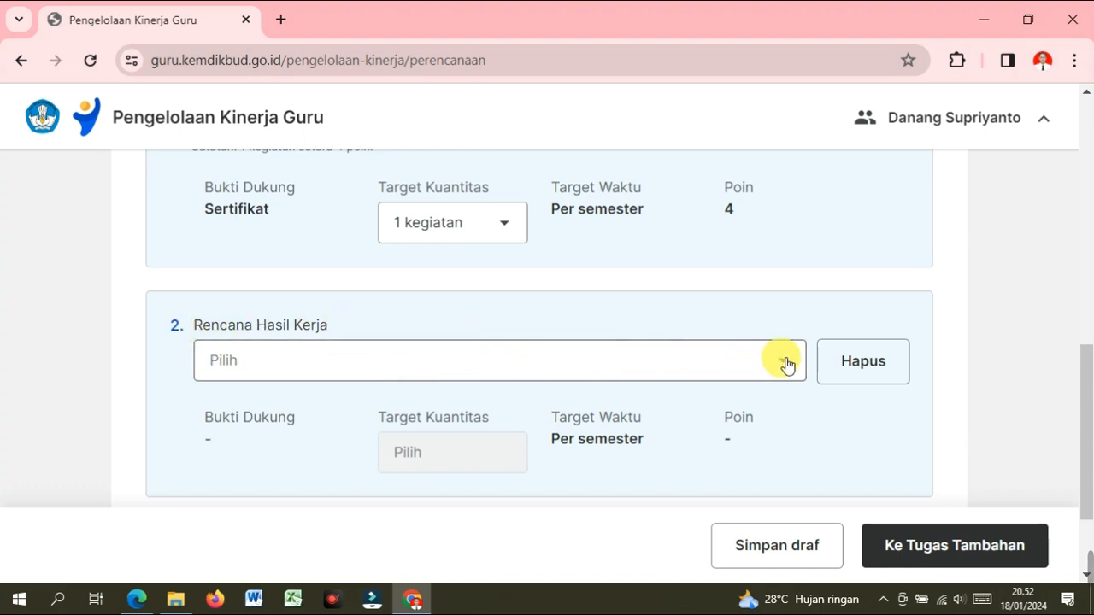
- Set the second Rencana Hasil Kerja to the Peserta berbagi praktik baik yang diselenggarakan komunitas belajar role (4 poin)
{"action": "left_click", "coordinate": [530, 368]}
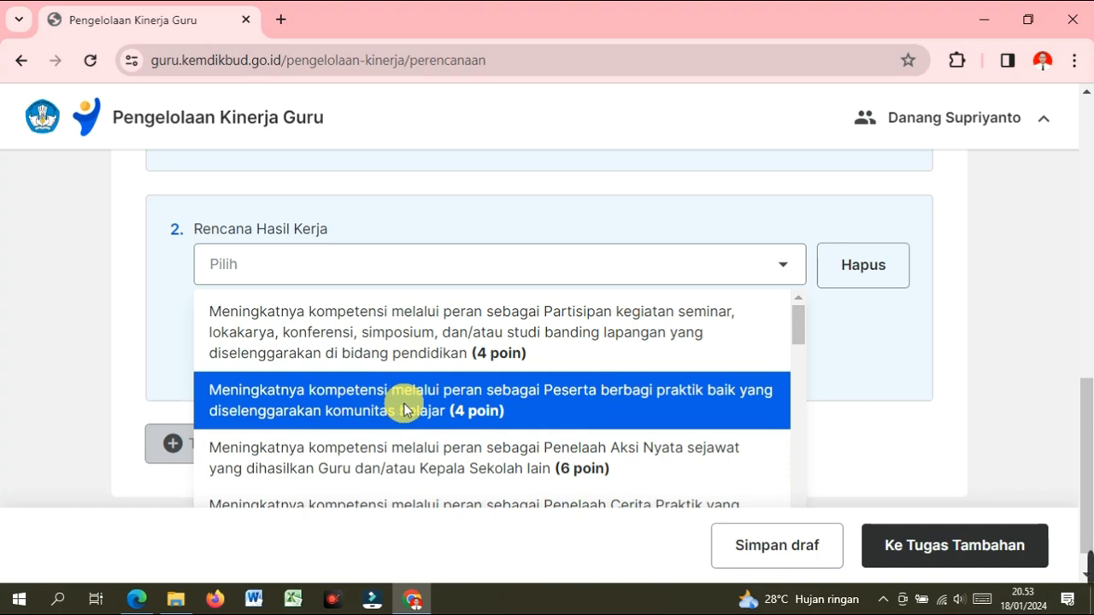
{"action": "scroll", "coordinate": [405, 410], "scroll_direction": "down", "scroll_amount": 2}
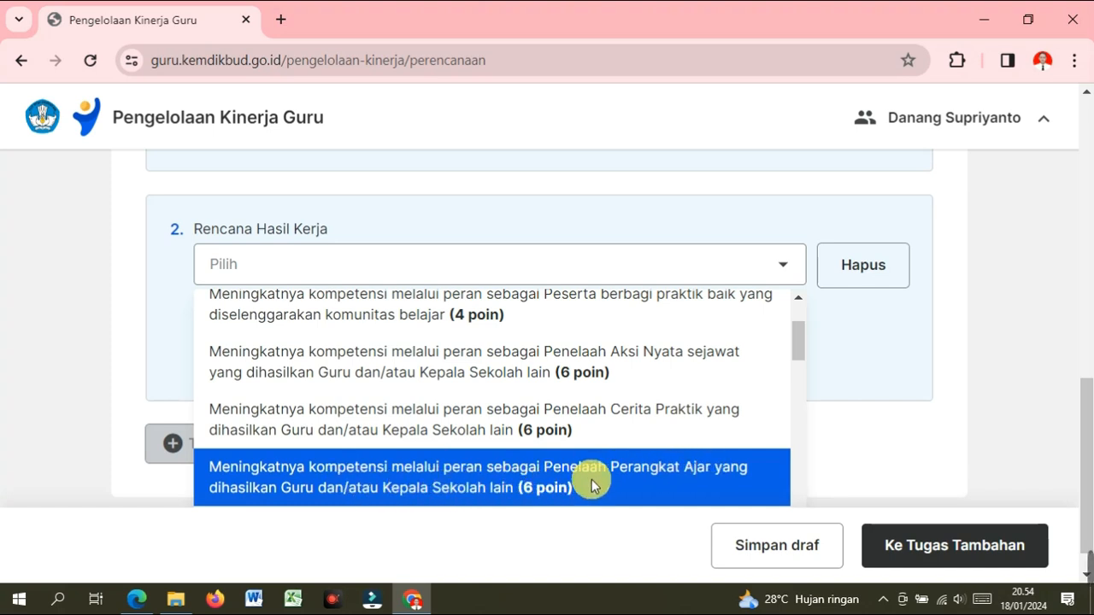
{"action": "scroll", "coordinate": [556, 473], "scroll_direction": "up", "scroll_amount": 4}
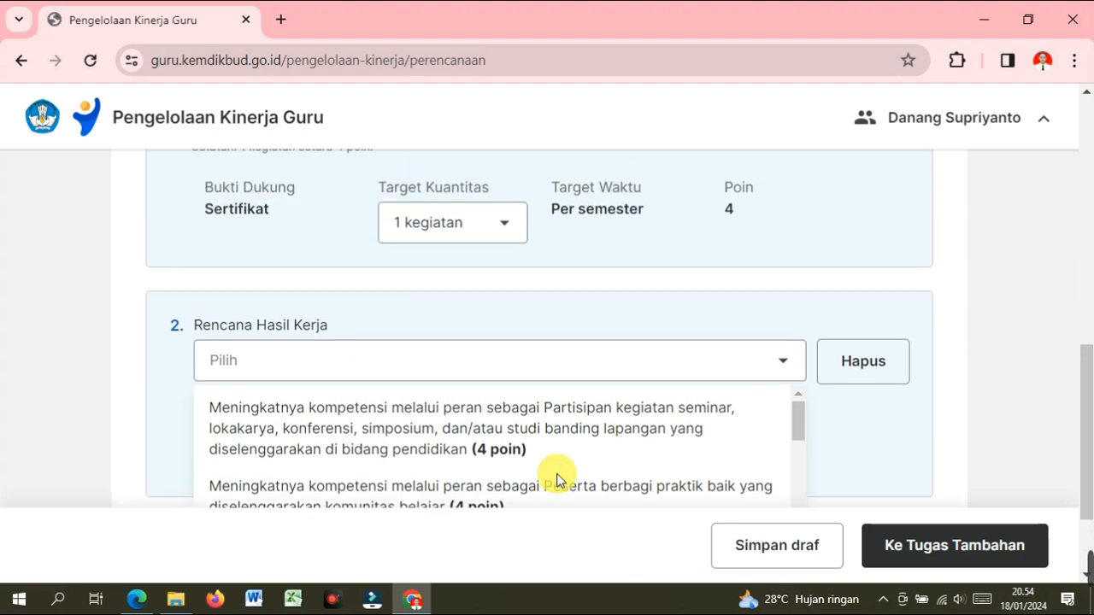
{"action": "scroll", "coordinate": [547, 456], "scroll_direction": "down", "scroll_amount": 1}
{"action": "scroll", "coordinate": [544, 448], "scroll_direction": "up", "scroll_amount": 1}
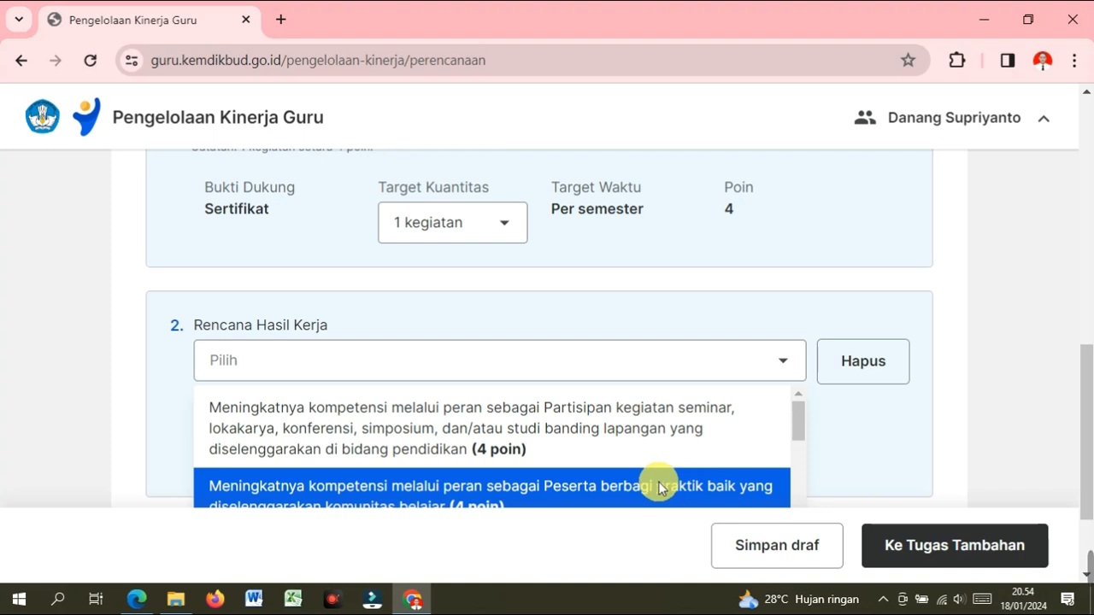
{"action": "scroll", "coordinate": [656, 483], "scroll_direction": "down", "scroll_amount": 1}
{"action": "scroll", "coordinate": [717, 483], "scroll_direction": "up", "scroll_amount": 1}
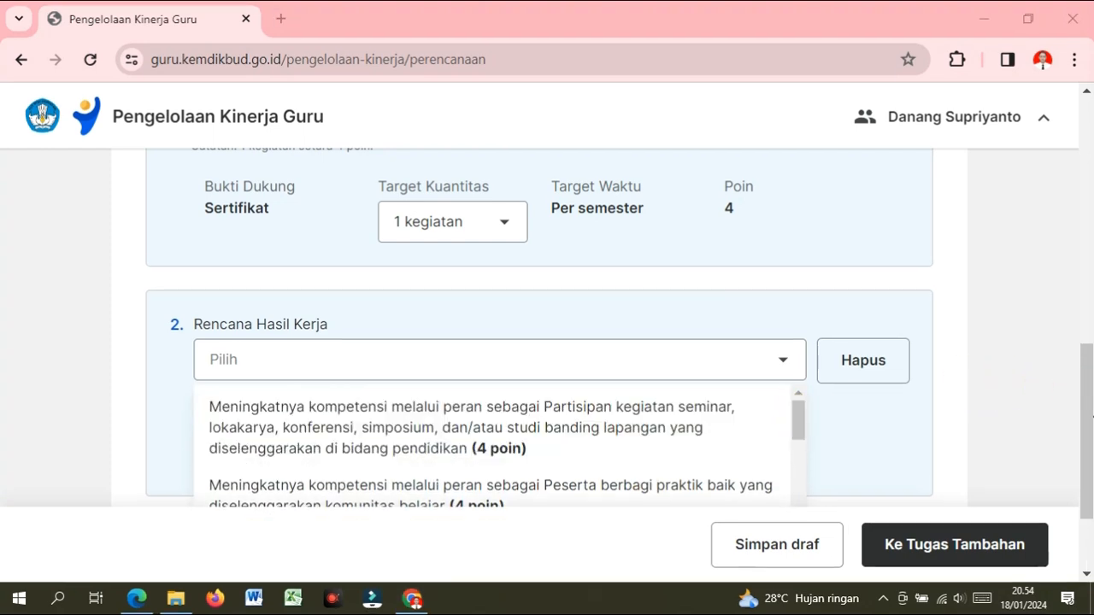
{"action": "left_click", "coordinate": [1030, 415]}
{"action": "left_click_drag", "start_coordinate": [803, 414], "coordinate": [569, 304]}
{"action": "scroll", "coordinate": [569, 310], "scroll_direction": "down", "scroll_amount": 1}
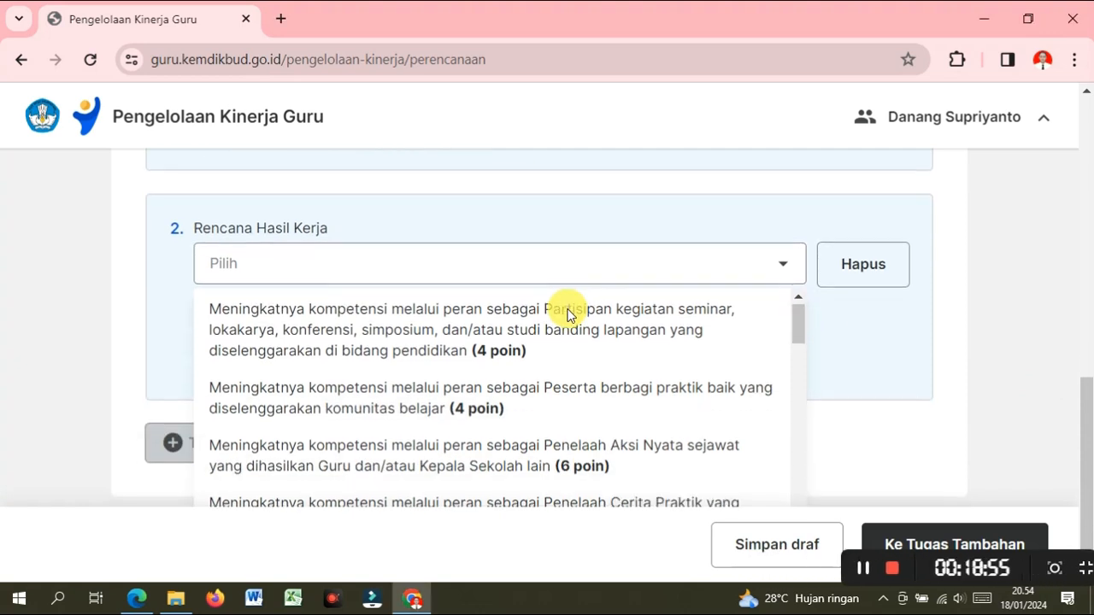
{"action": "left_click_drag", "start_coordinate": [798, 330], "coordinate": [806, 347]}
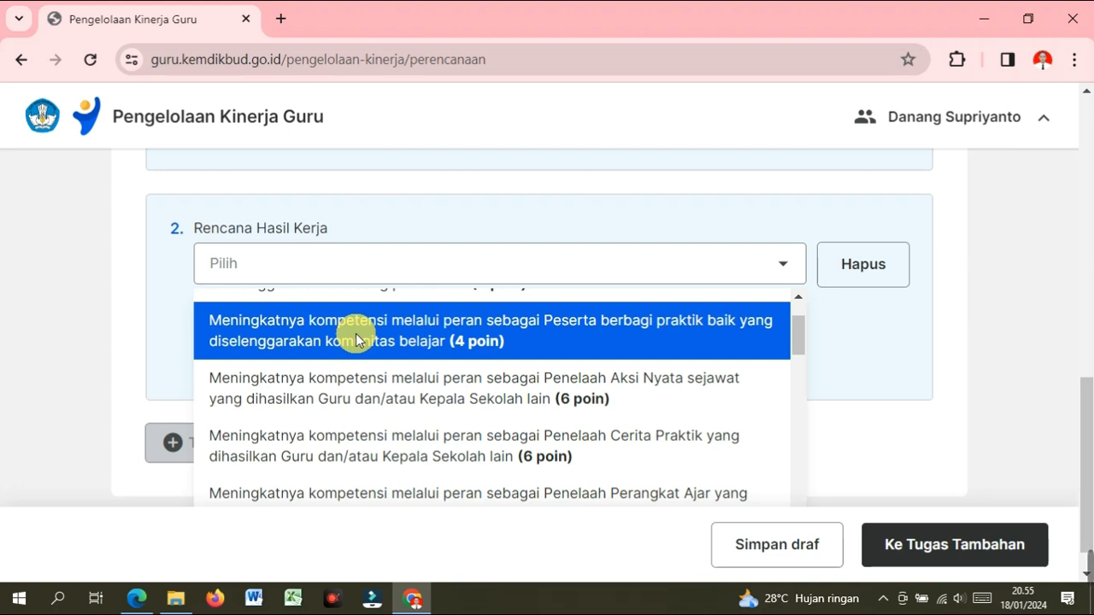
{"action": "left_click", "coordinate": [356, 333]}
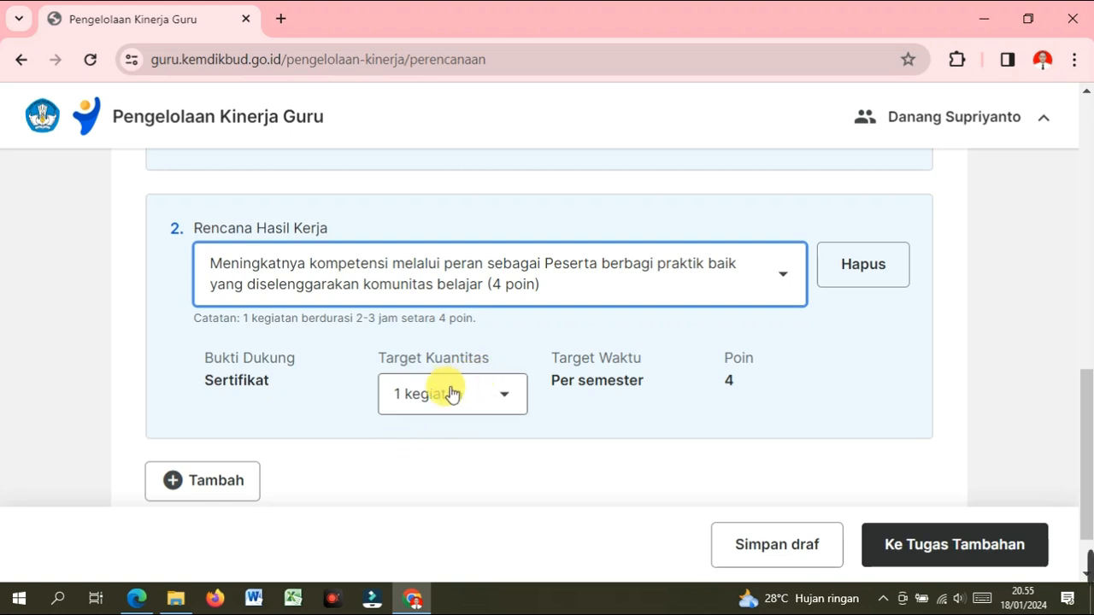
- Review the Target Kuantitas choices for the second Rencana Hasil Kerja and keep 1 kegiatan
{"action": "left_click", "coordinate": [507, 400]}
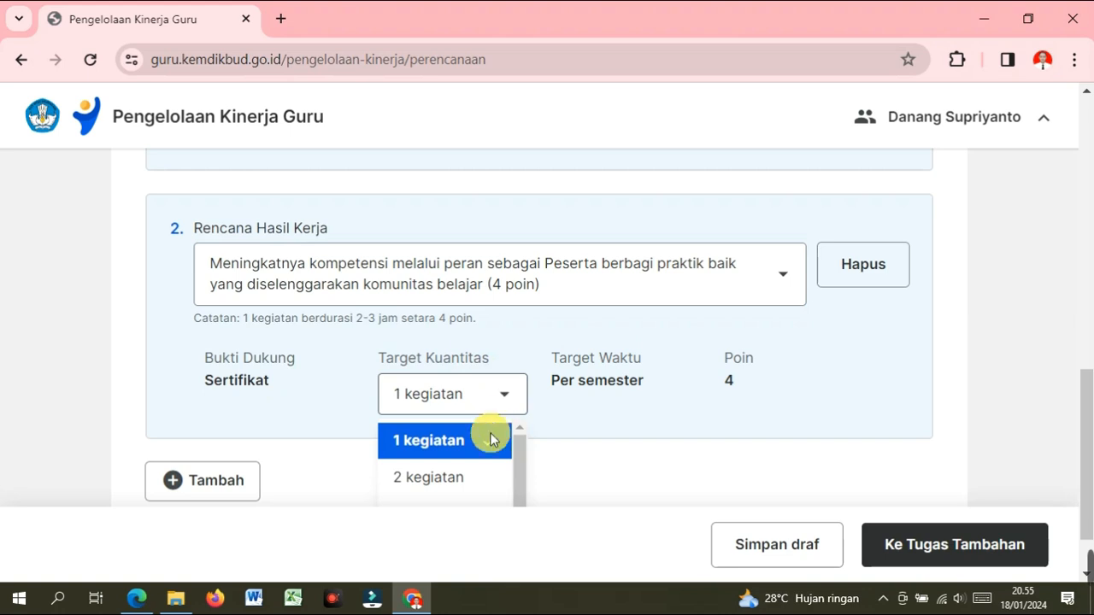
{"action": "mouse_move", "coordinate": [514, 476]}
{"action": "left_mouse_down"}
{"action": "mouse_move", "coordinate": [515, 535]}
{"action": "mouse_move", "coordinate": [527, 473]}
{"action": "left_mouse_up"}
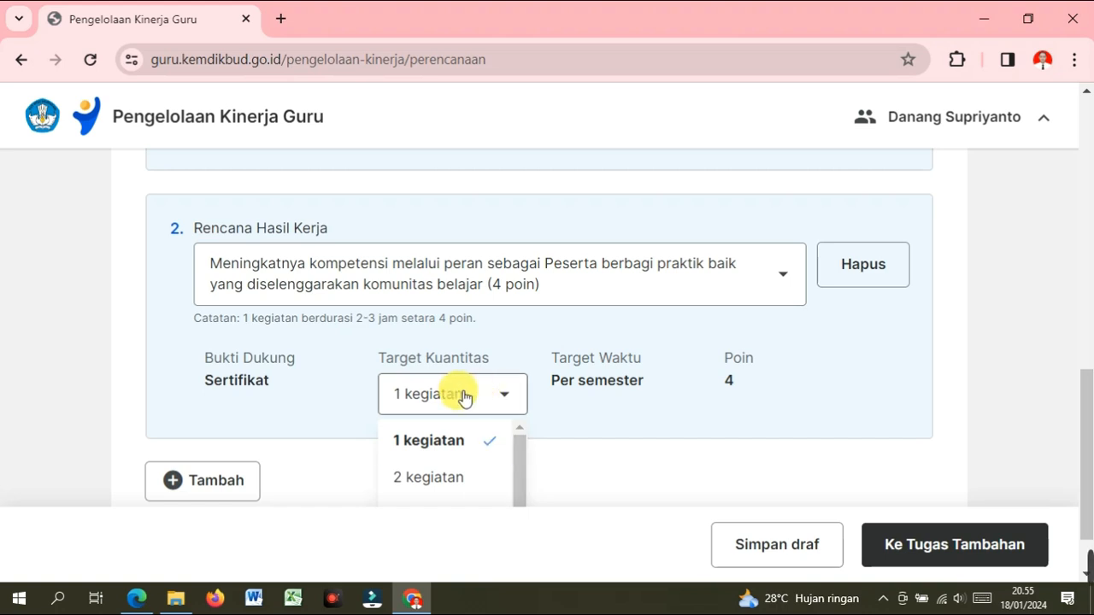
{"action": "left_click", "coordinate": [509, 402]}
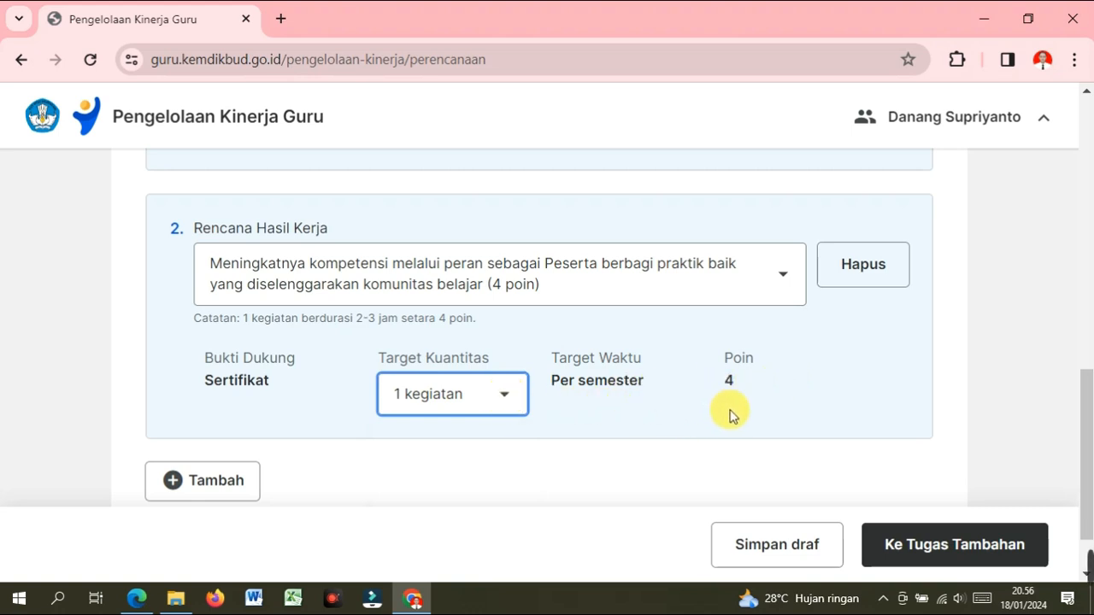
- Add a third Rencana Hasil Kerja entry below the komunitas belajar one
{"action": "scroll", "coordinate": [727, 416], "scroll_direction": "up", "scroll_amount": 3}
{"action": "scroll", "coordinate": [727, 416], "scroll_direction": "down", "scroll_amount": 5}
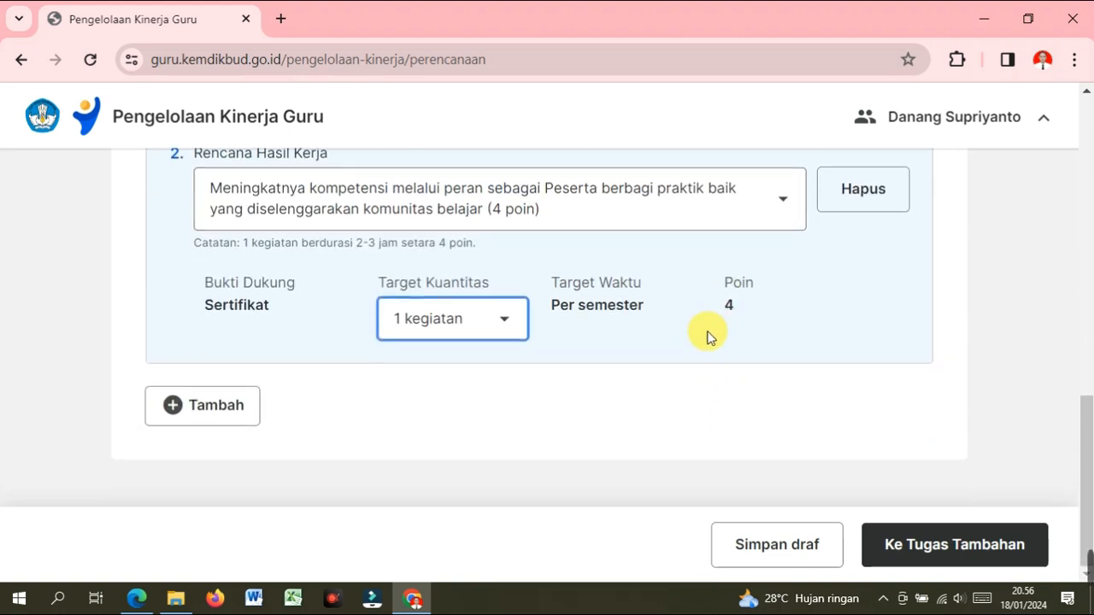
{"action": "left_click", "coordinate": [179, 409]}
{"action": "scroll", "coordinate": [653, 357], "scroll_direction": "down", "scroll_amount": 2}
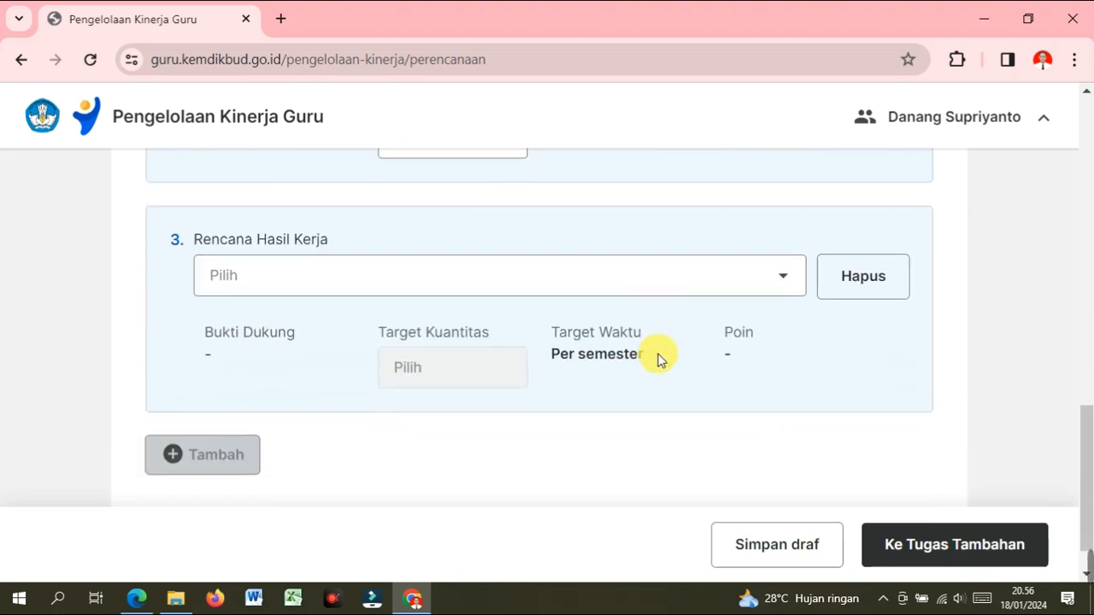
{"action": "scroll", "coordinate": [657, 359], "scroll_direction": "down", "scroll_amount": 1}
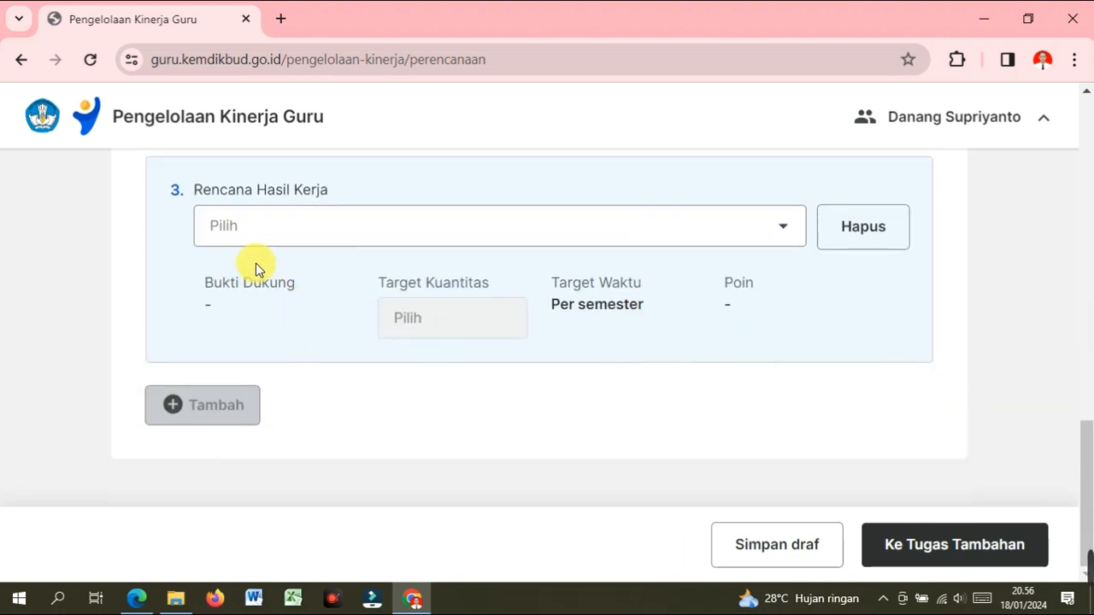
- Set the third Rencana Hasil Kerja to the Partisipan observasi praktik pembelajaran bersama rekan sejawat role (8 poin), with a Target Kuantitas of 1 kegiatan
{"action": "left_click", "coordinate": [586, 230]}
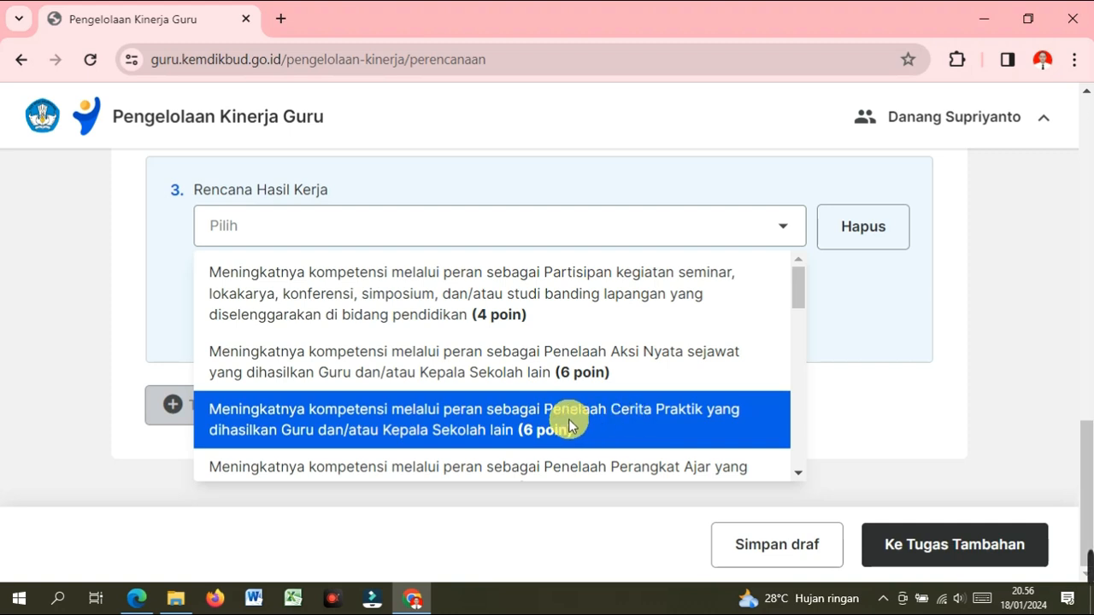
{"action": "left_click_drag", "start_coordinate": [804, 294], "coordinate": [816, 335]}
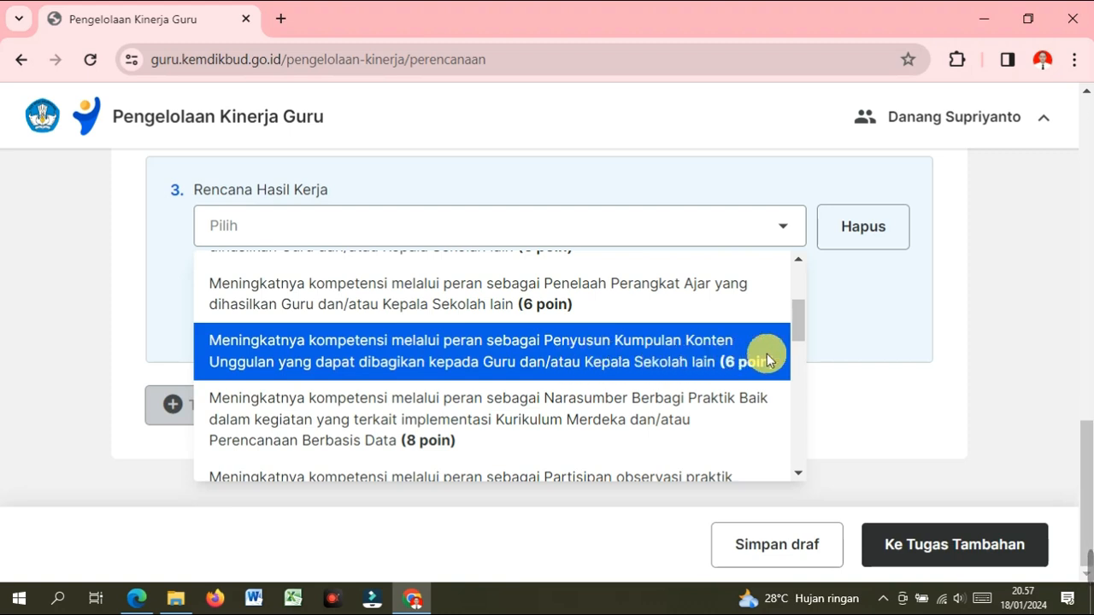
{"action": "left_click_drag", "start_coordinate": [800, 330], "coordinate": [799, 348]}
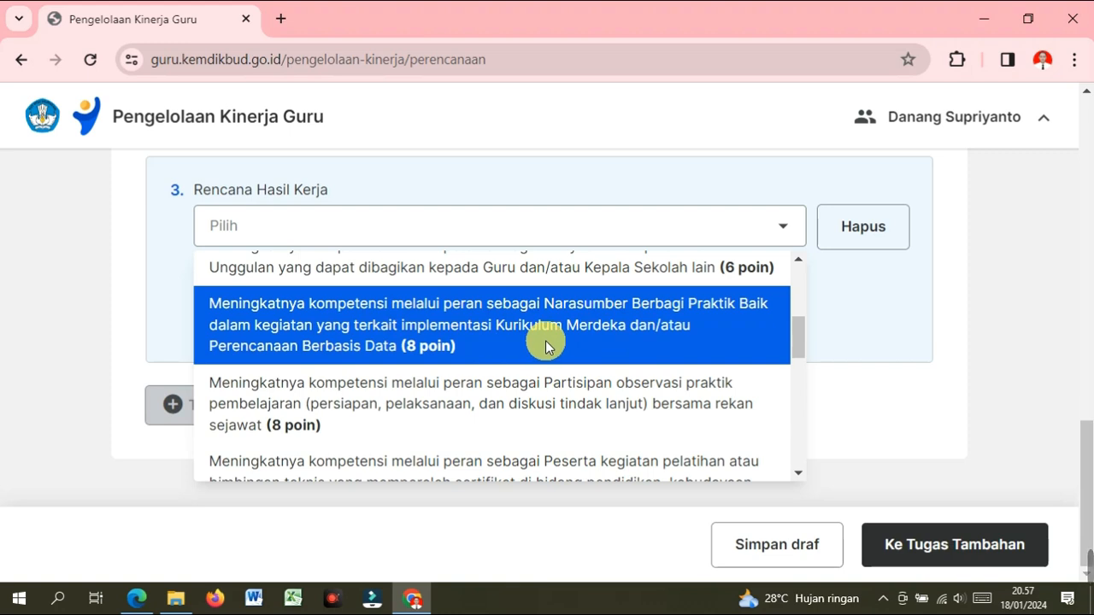
{"action": "left_click_drag", "start_coordinate": [794, 353], "coordinate": [801, 376]}
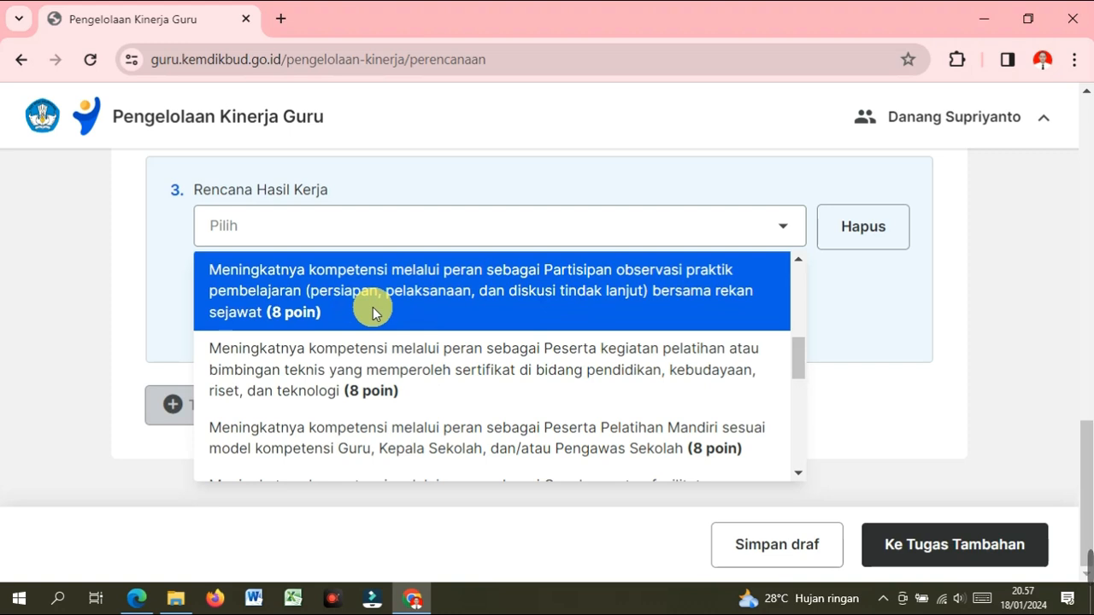
{"action": "scroll", "coordinate": [381, 311], "scroll_direction": "up", "scroll_amount": 1}
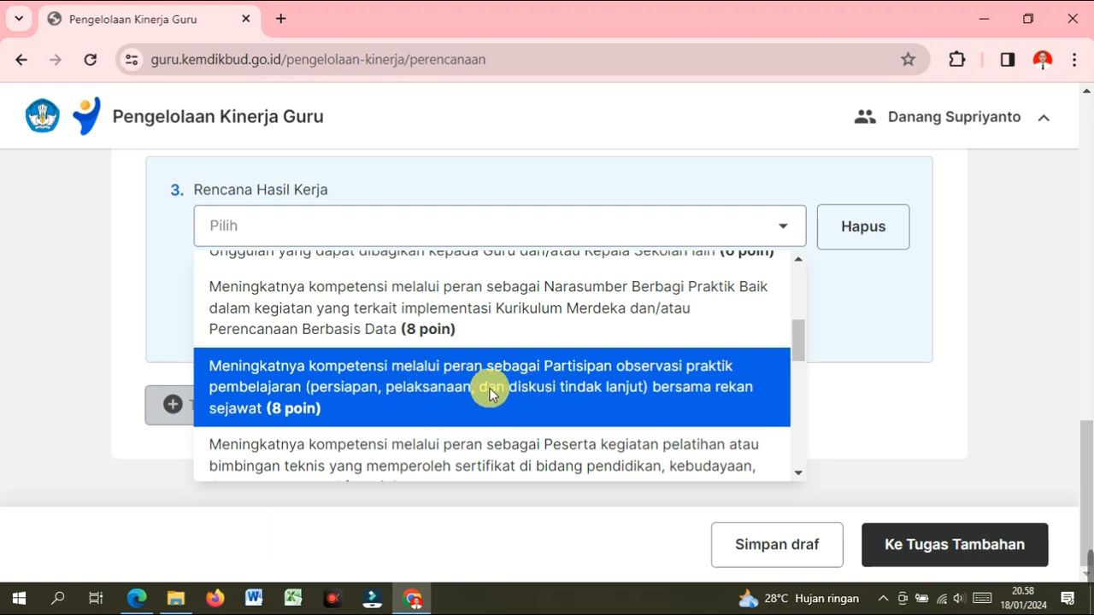
{"action": "left_click", "coordinate": [417, 386]}
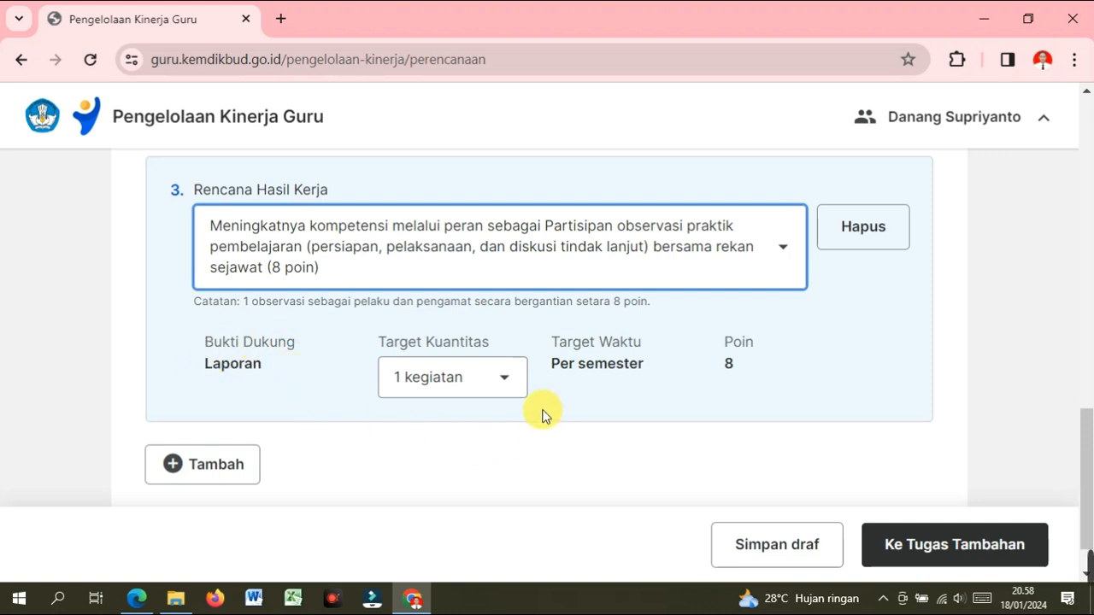
{"action": "left_click", "coordinate": [511, 386]}
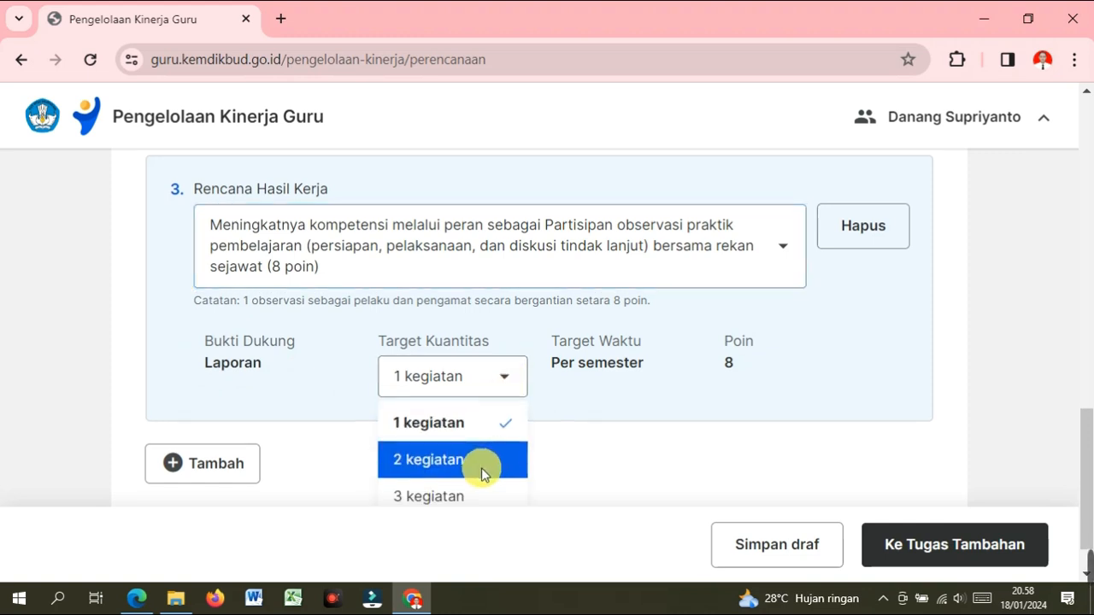
{"action": "scroll", "coordinate": [481, 467], "scroll_direction": "down", "scroll_amount": 1}
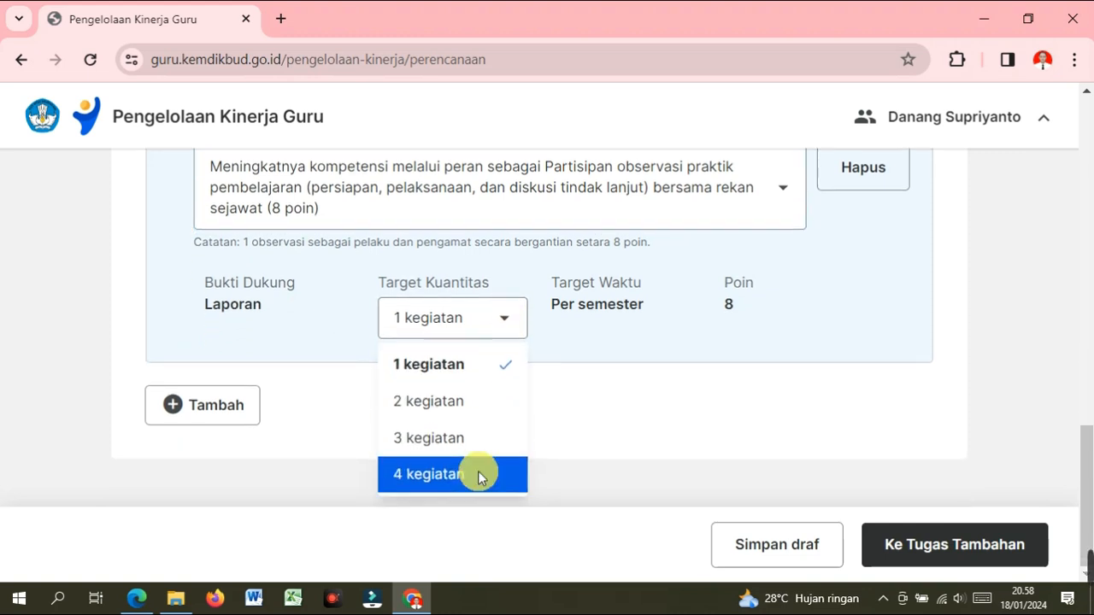
{"action": "left_click", "coordinate": [477, 369]}
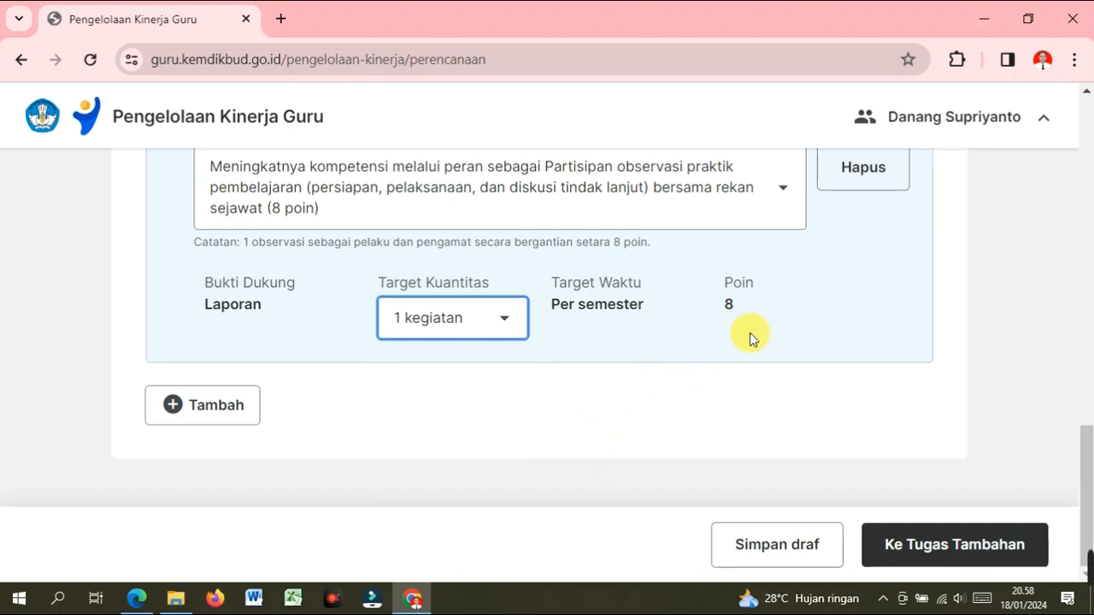
- Check the total points against the required minimum and add a fourth Rencana Hasil Kerja entry
{"action": "scroll", "coordinate": [649, 391], "scroll_direction": "up", "scroll_amount": 7}
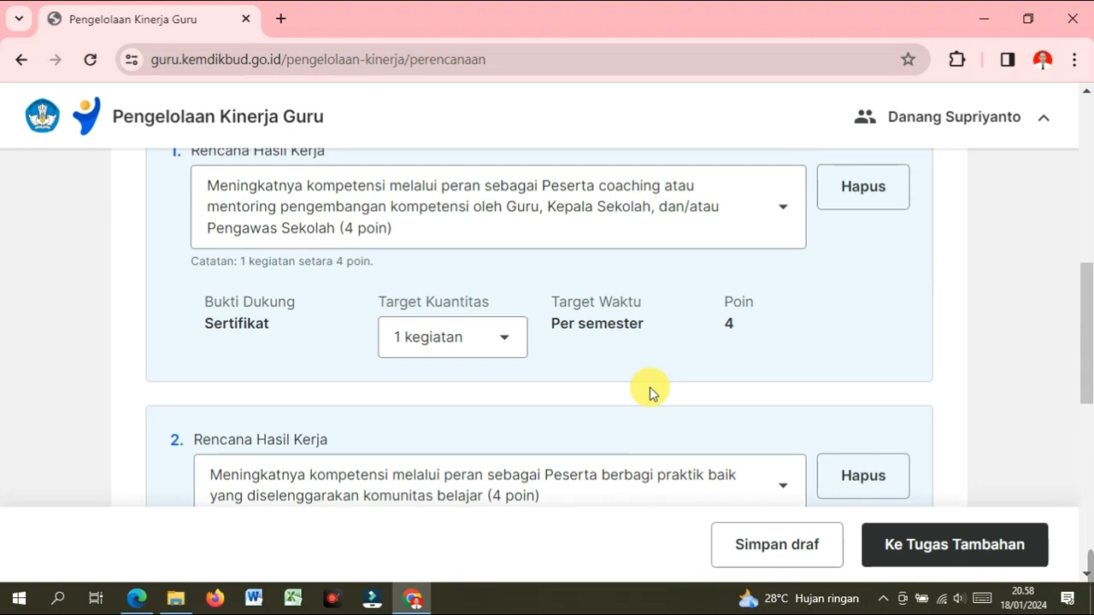
{"action": "scroll", "coordinate": [650, 390], "scroll_direction": "up", "scroll_amount": 3}
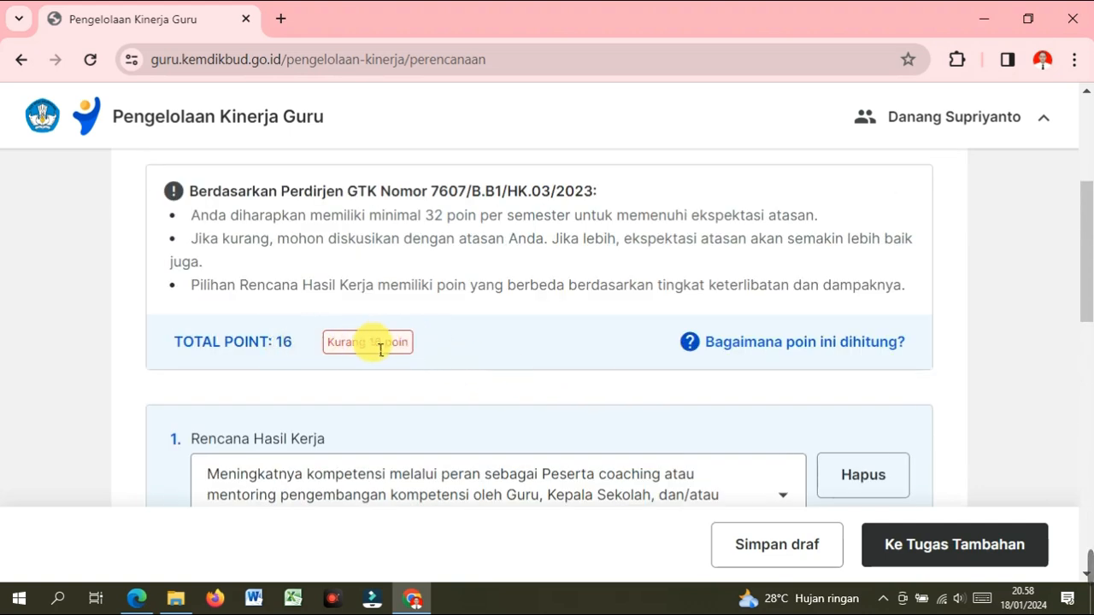
{"action": "scroll", "coordinate": [493, 372], "scroll_direction": "down", "scroll_amount": 2}
{"action": "scroll", "coordinate": [493, 373], "scroll_direction": "down", "scroll_amount": 8}
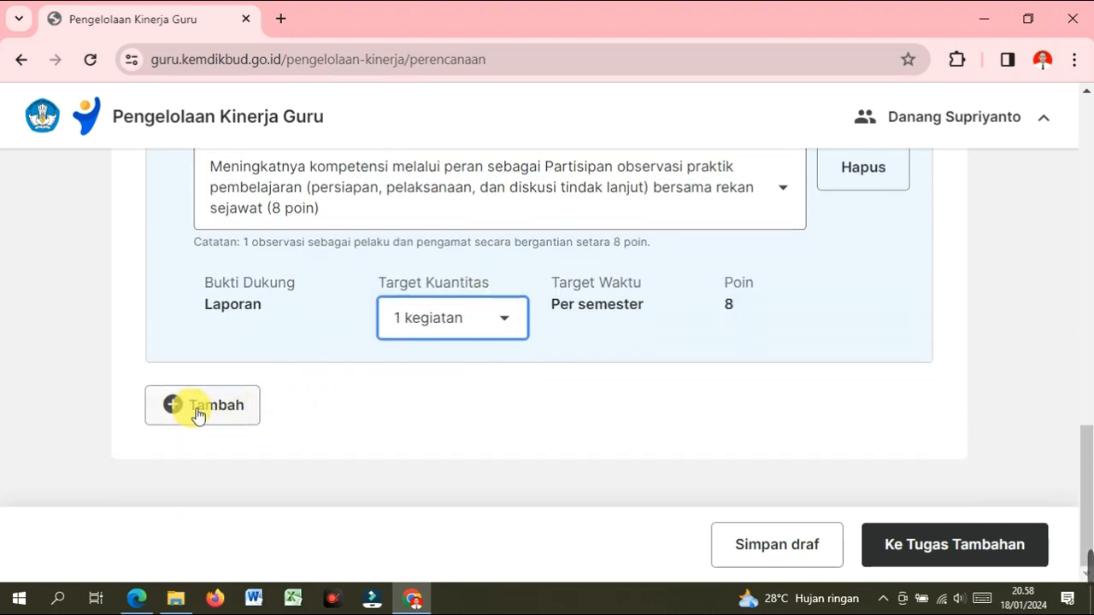
{"action": "left_click", "coordinate": [179, 410]}
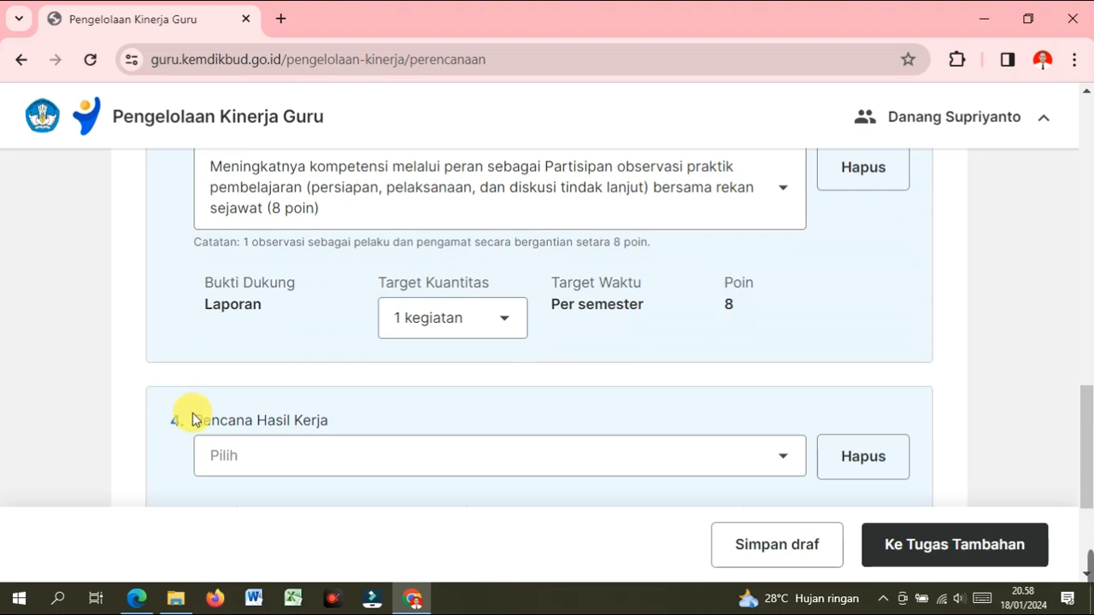
- Review all available competency roles and their points for the fourth Rencana Hasil Kerja
{"action": "scroll", "coordinate": [439, 432], "scroll_direction": "down", "scroll_amount": 2}
{"action": "scroll", "coordinate": [456, 419], "scroll_direction": "down", "scroll_amount": 1}
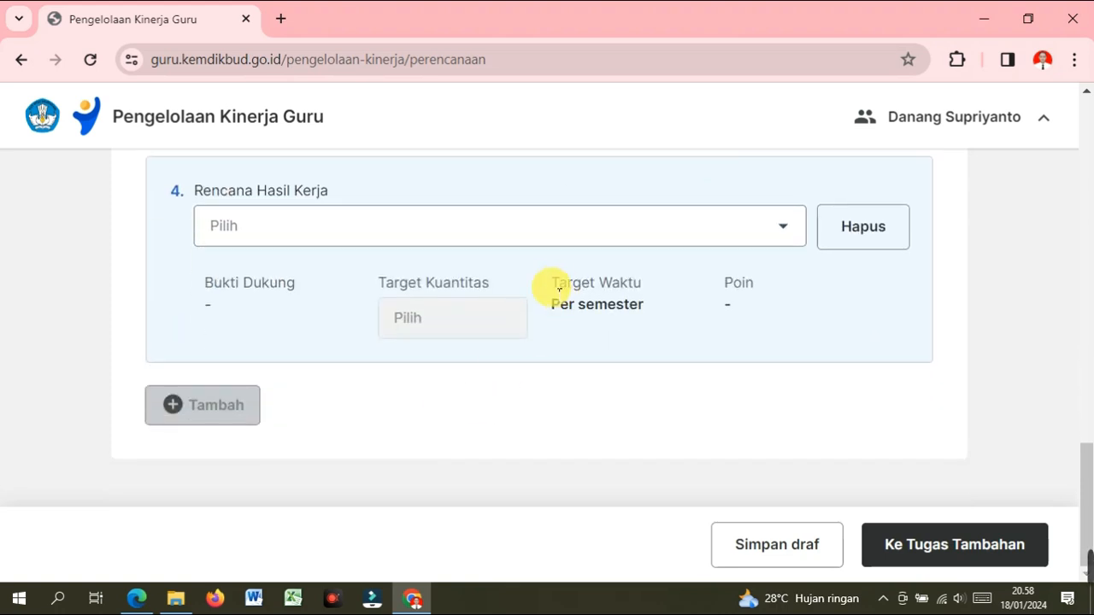
{"action": "left_click", "coordinate": [784, 229]}
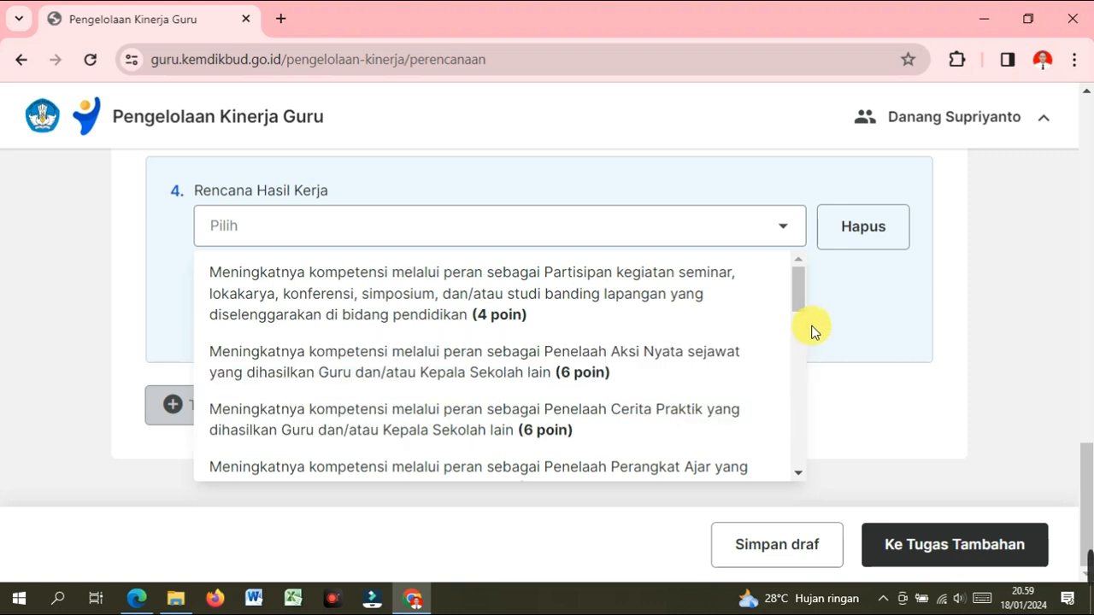
{"action": "left_click_drag", "start_coordinate": [795, 303], "coordinate": [810, 344]}
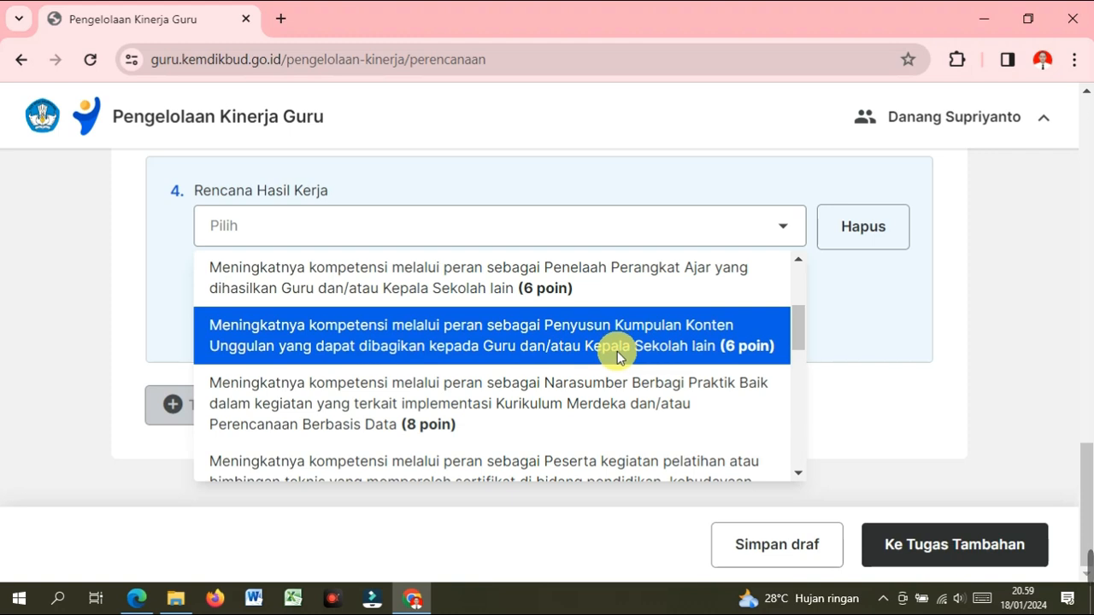
{"action": "scroll", "coordinate": [590, 405], "scroll_direction": "down", "scroll_amount": 1}
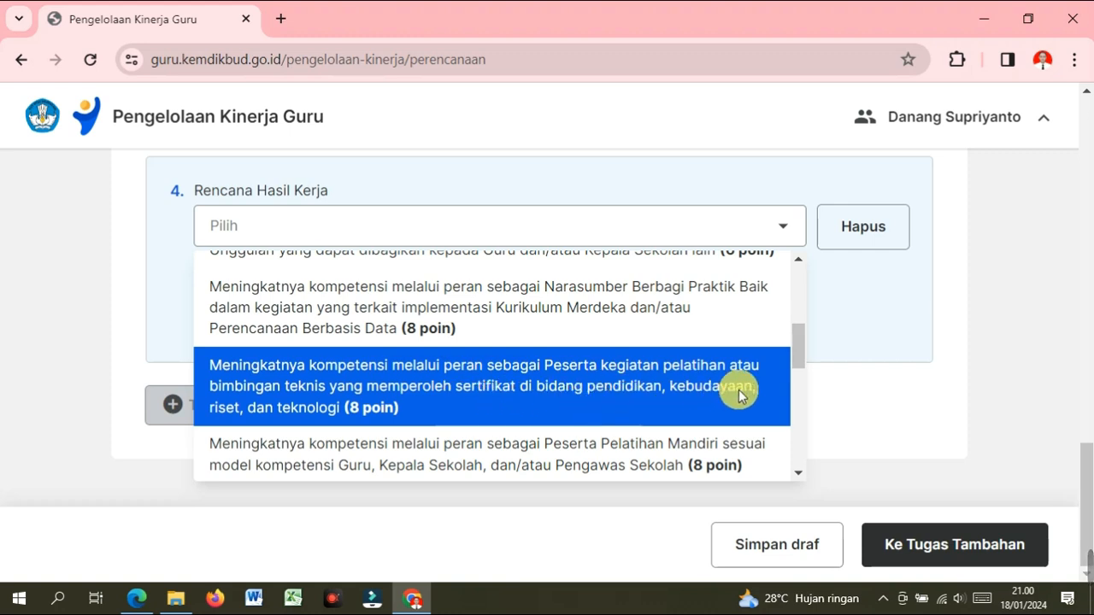
{"action": "left_click", "coordinate": [801, 475]}
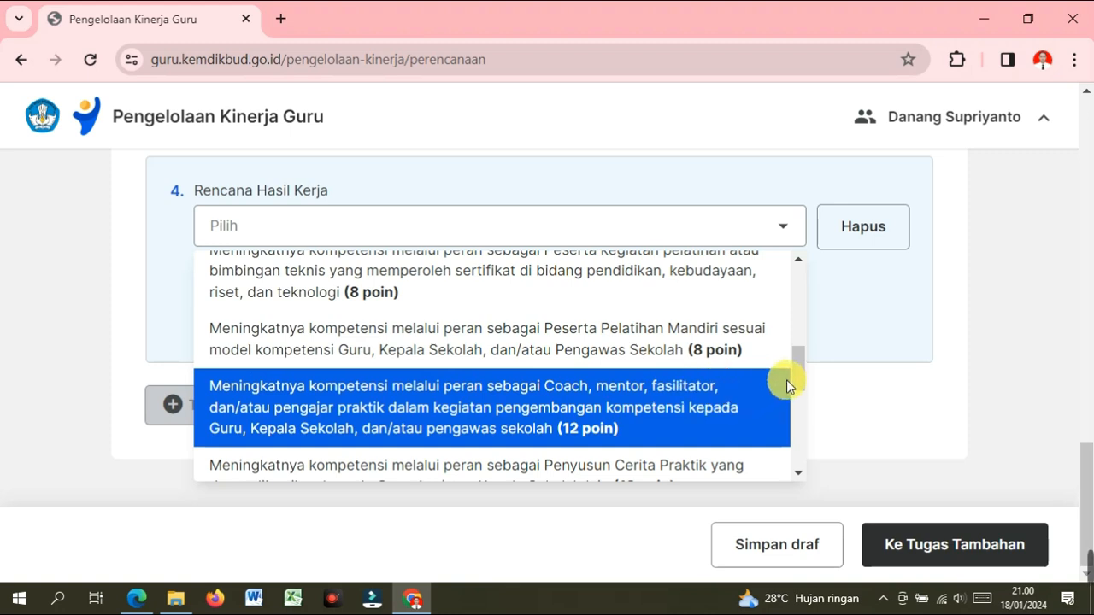
{"action": "left_click_drag", "start_coordinate": [795, 378], "coordinate": [802, 399]}
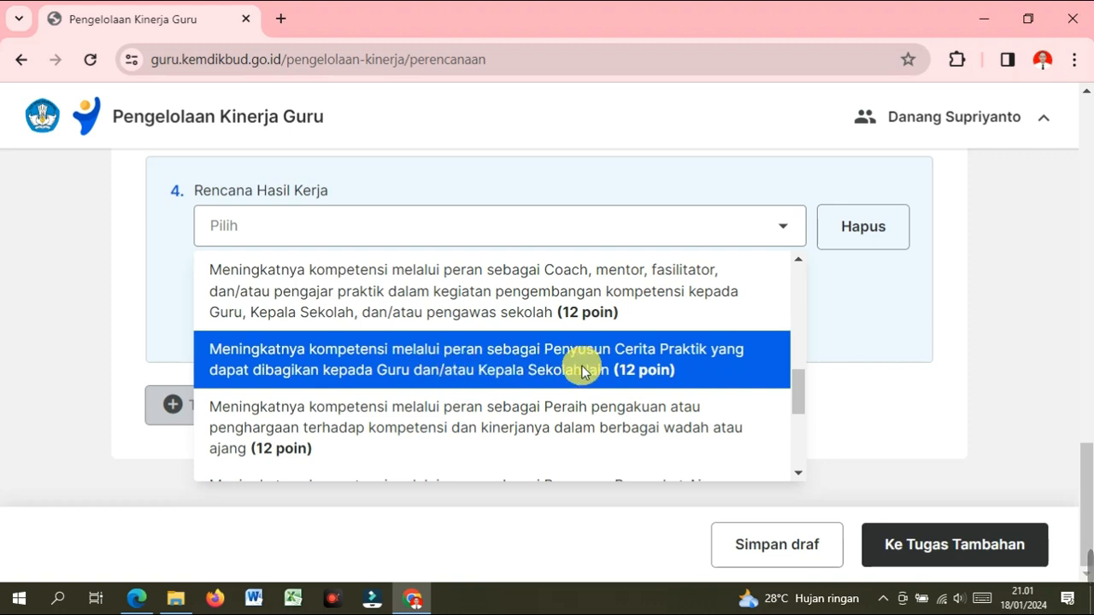
{"action": "left_click_drag", "start_coordinate": [803, 401], "coordinate": [799, 424]}
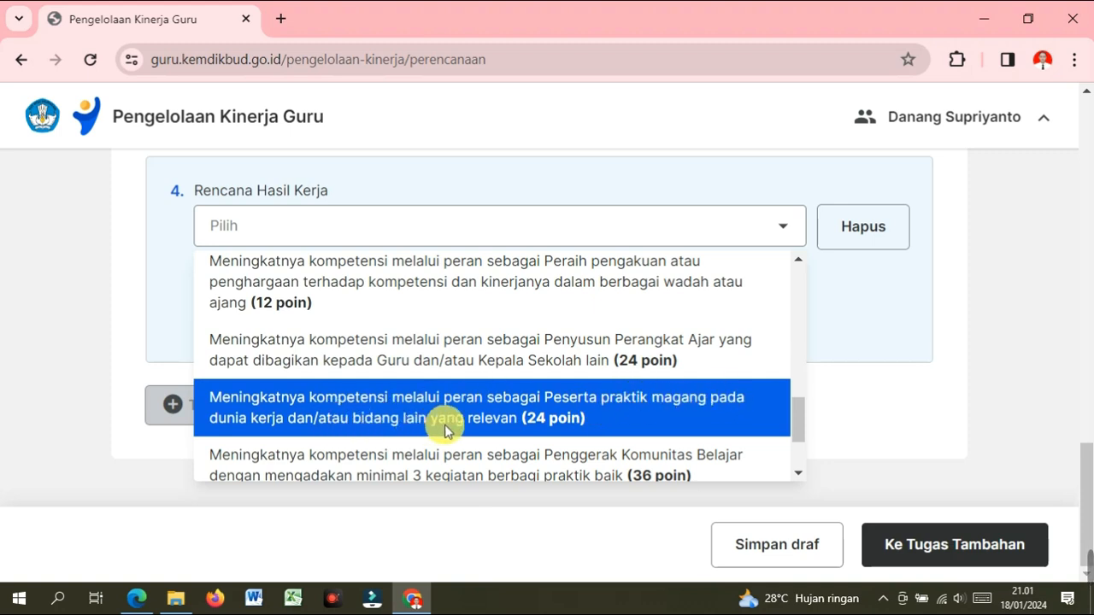
{"action": "left_click_drag", "start_coordinate": [800, 430], "coordinate": [802, 458]}
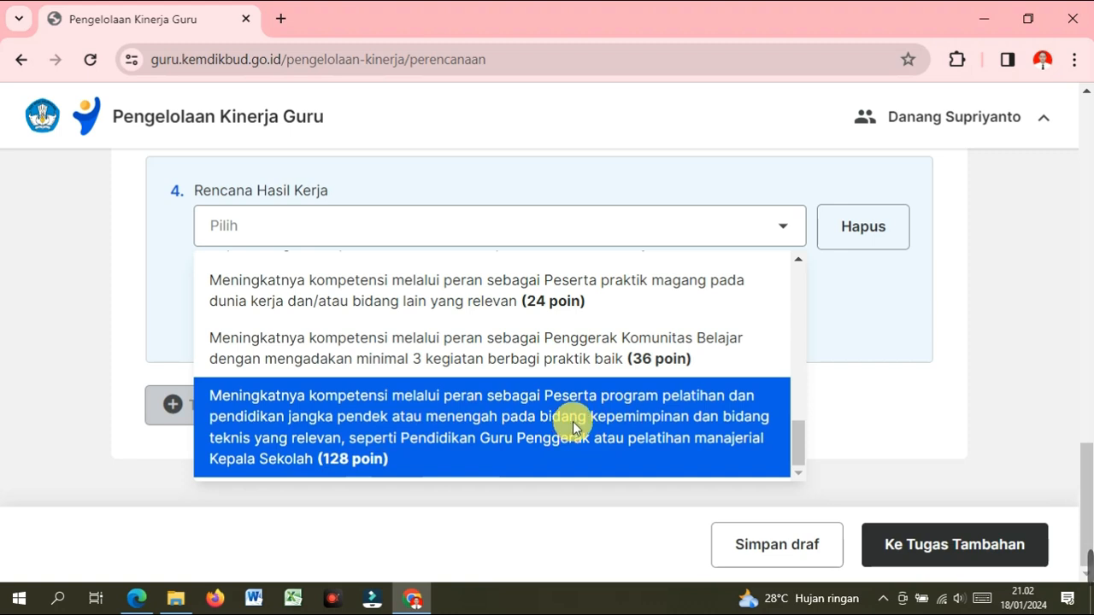
- Set the fourth Rencana Hasil Kerja to the Peserta Pelatihan Mandiri sesuai model kompetensi Guru, Kepala Sekolah, dan/atau Pengawas Sekolah role (8 poin)
{"action": "scroll", "coordinate": [573, 421], "scroll_direction": "up", "scroll_amount": 1}
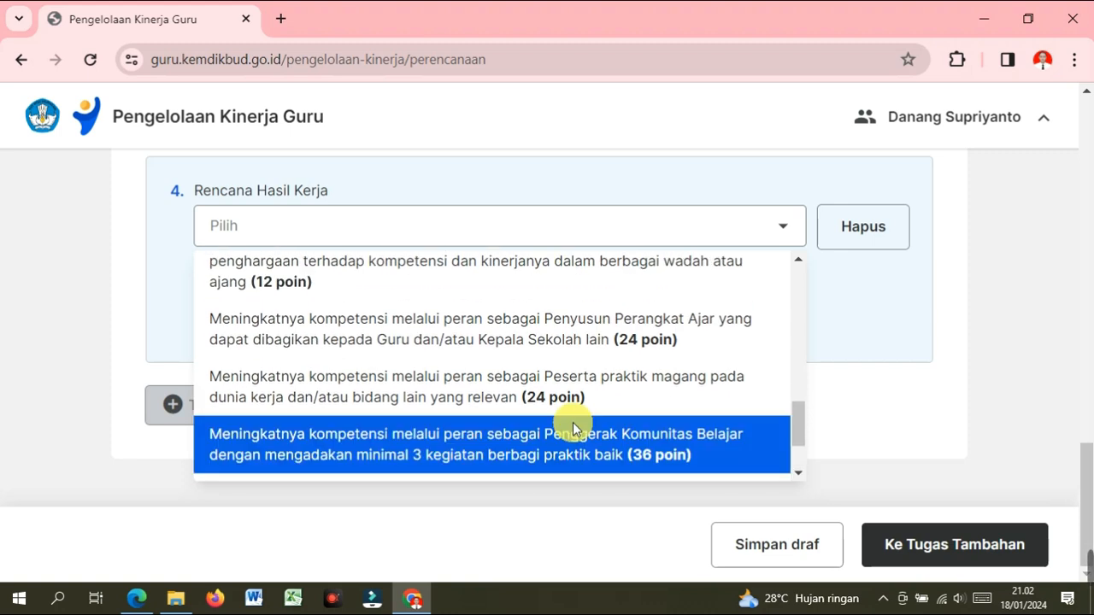
{"action": "scroll", "coordinate": [571, 422], "scroll_direction": "up", "scroll_amount": 1}
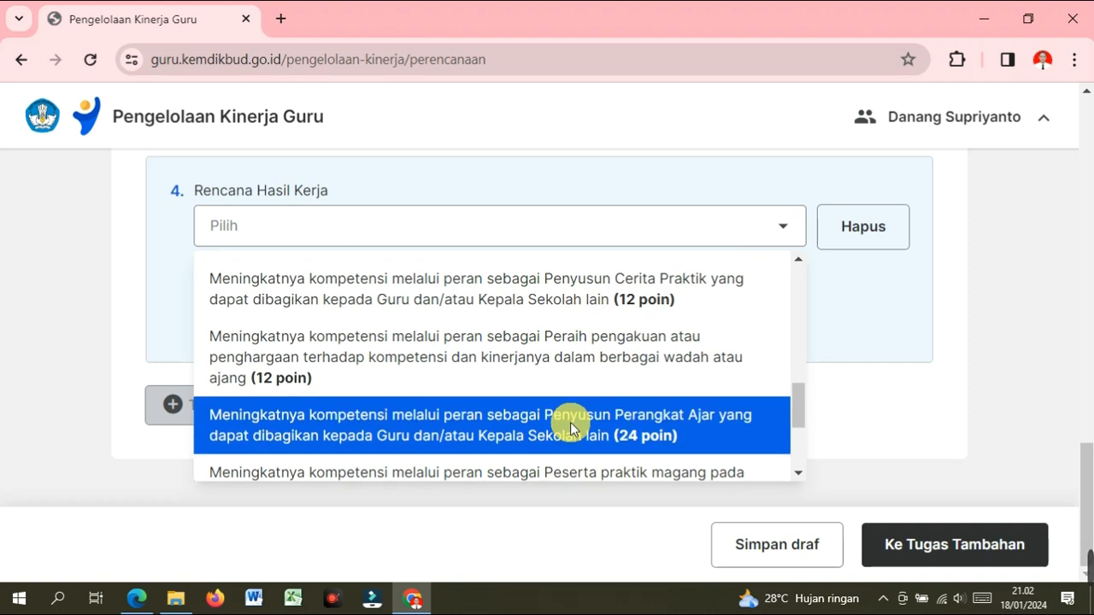
{"action": "scroll", "coordinate": [570, 422], "scroll_direction": "up", "scroll_amount": 1}
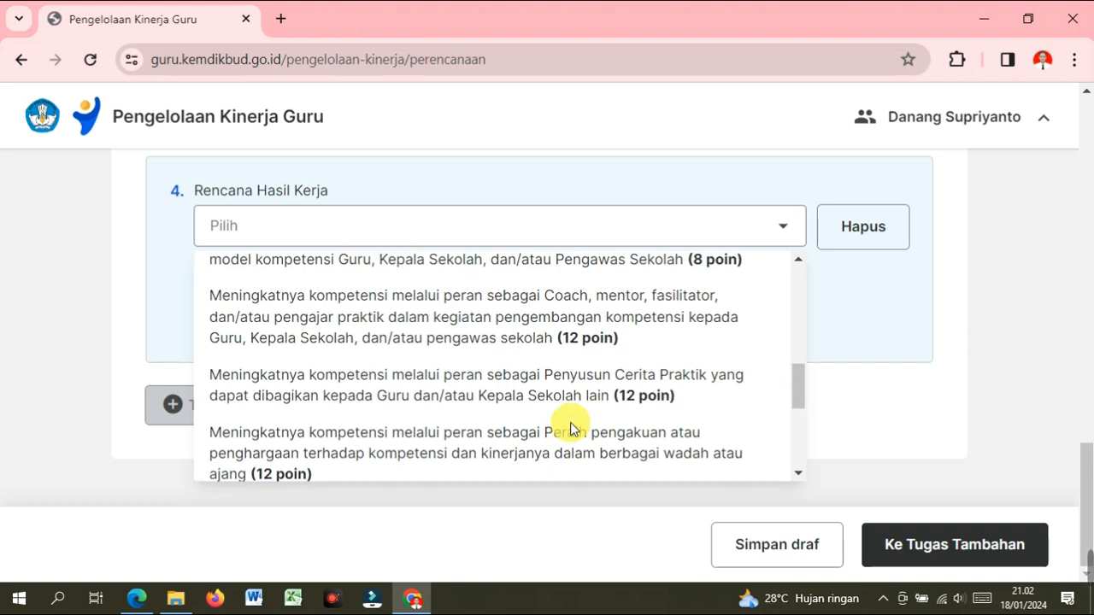
{"action": "scroll", "coordinate": [570, 425], "scroll_direction": "up", "scroll_amount": 1}
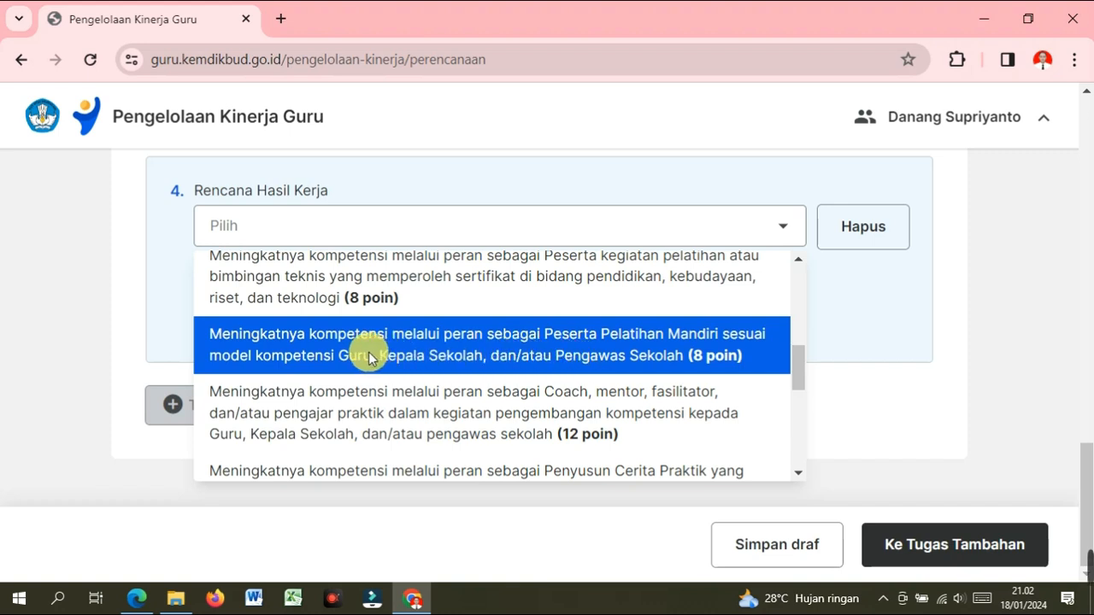
{"action": "scroll", "coordinate": [446, 358], "scroll_direction": "up", "scroll_amount": 1}
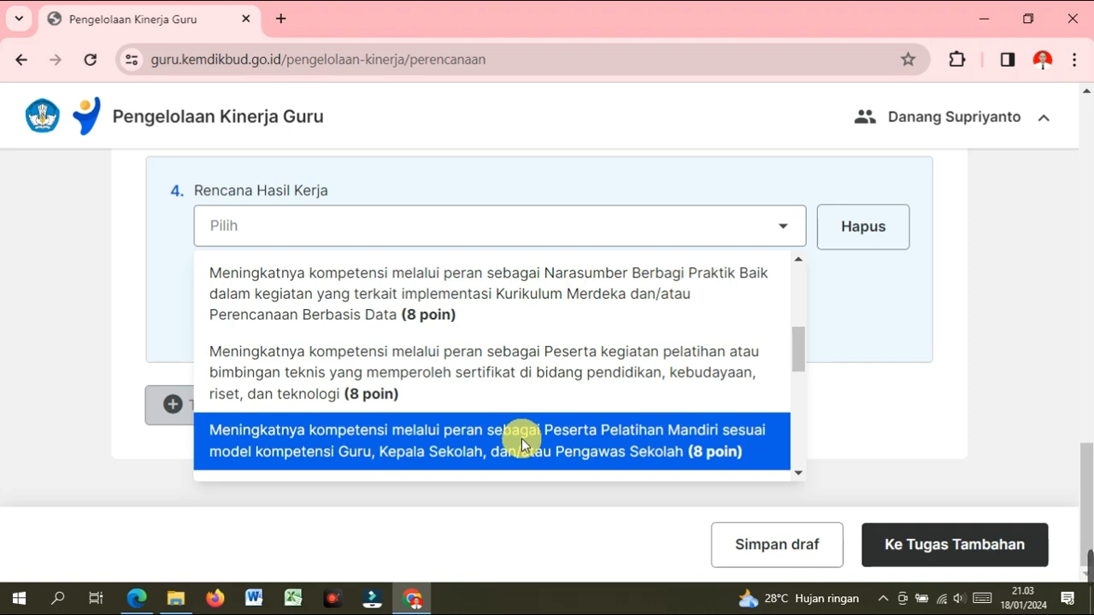
{"action": "left_click", "coordinate": [630, 445]}
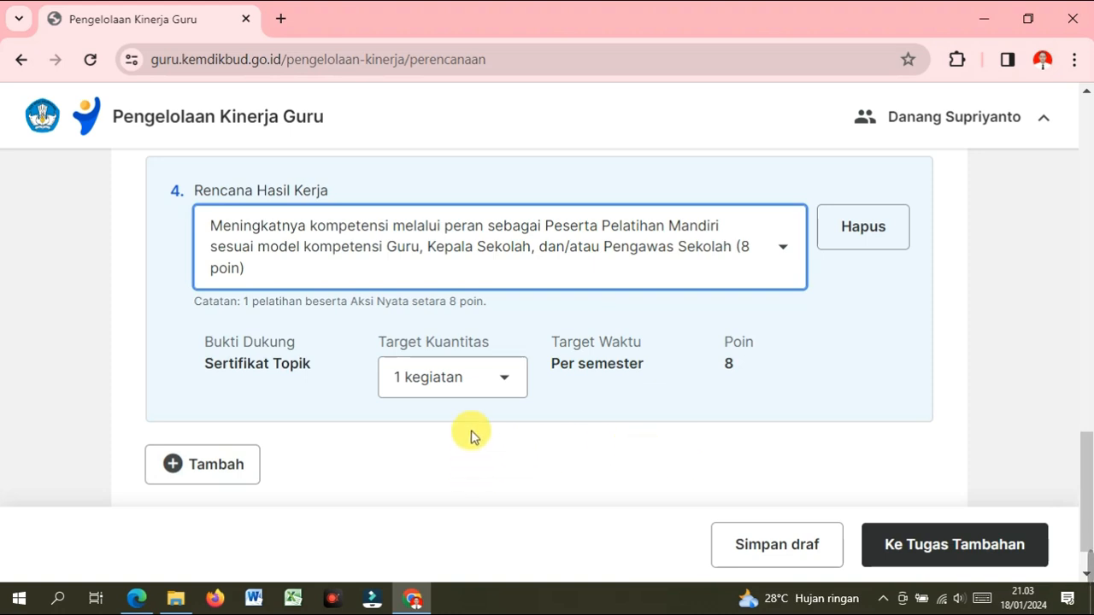
- Compare the total points with the 32-point minimum and add a fifth Rencana Hasil Kerja entry
{"action": "scroll", "coordinate": [472, 434], "scroll_direction": "up", "scroll_amount": 6}
{"action": "scroll", "coordinate": [477, 437], "scroll_direction": "up", "scroll_amount": 5}
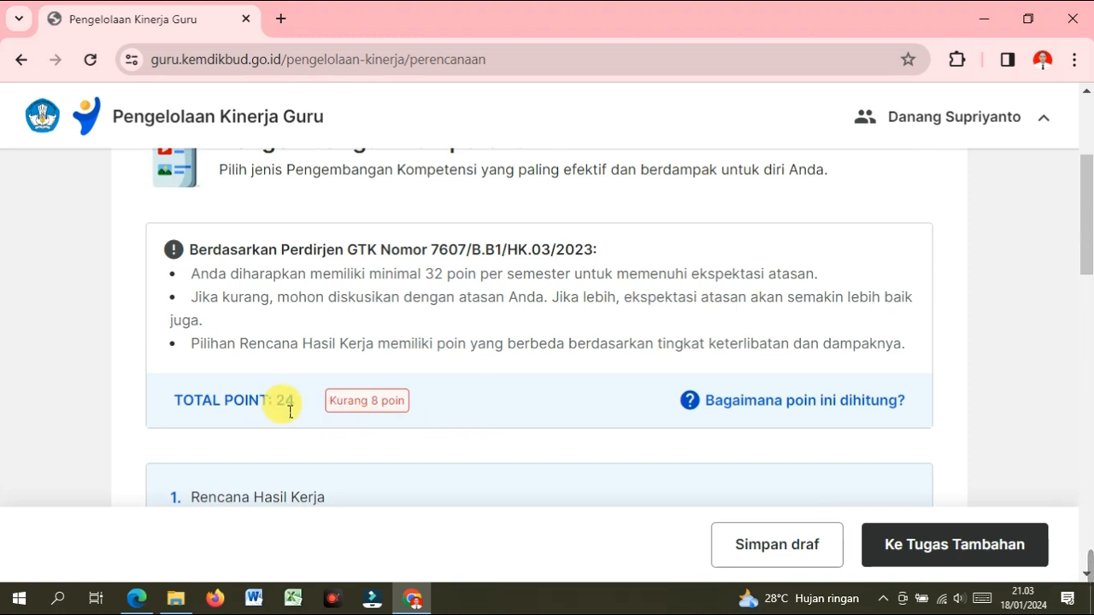
{"action": "scroll", "coordinate": [437, 430], "scroll_direction": "down", "scroll_amount": 12}
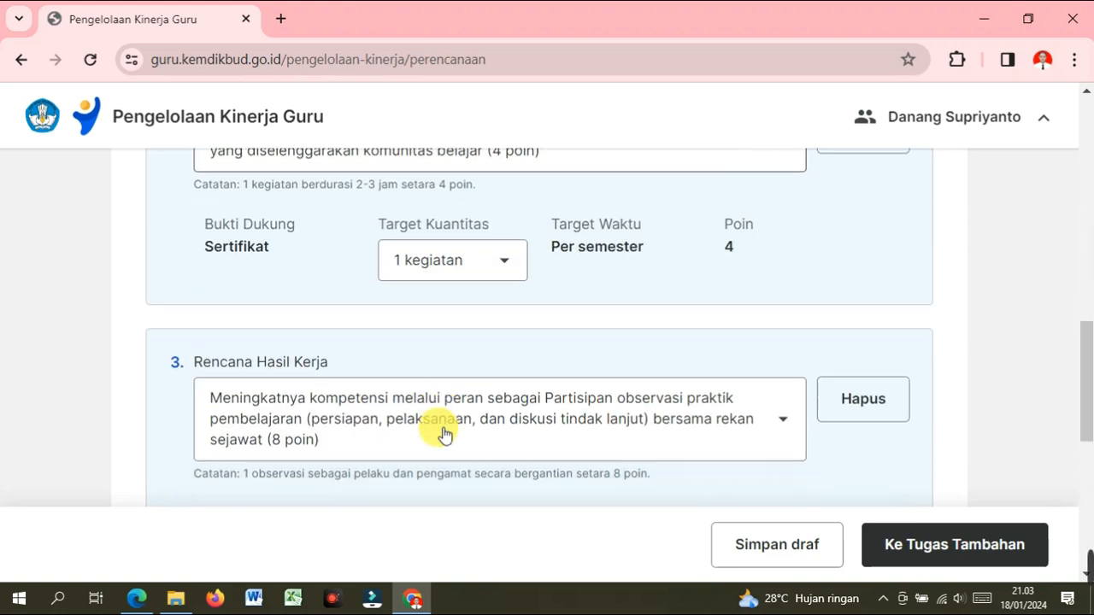
{"action": "left_click", "coordinate": [177, 409]}
{"action": "scroll", "coordinate": [596, 419], "scroll_direction": "down", "scroll_amount": 1}
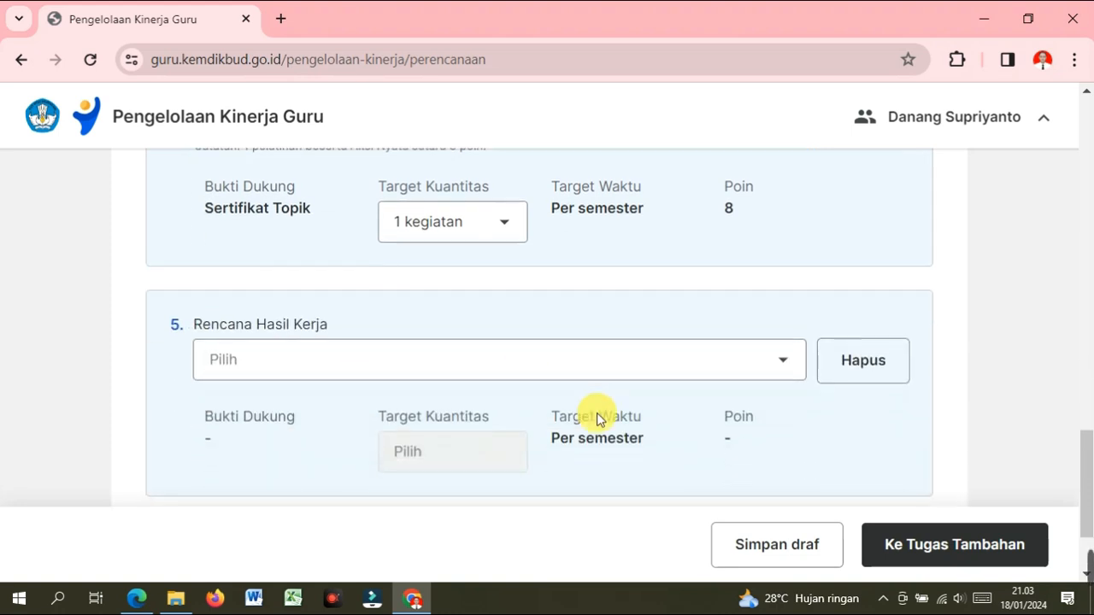
- Review the remaining competency roles and their points offered for the fifth Rencana Hasil Kerja
{"action": "left_click", "coordinate": [773, 368]}
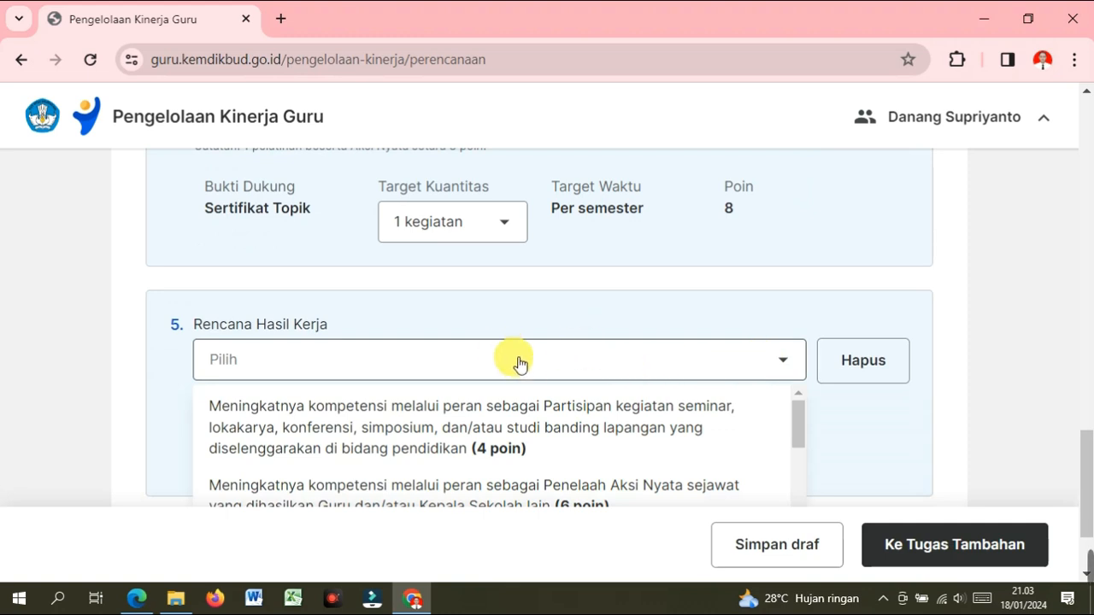
{"action": "scroll", "coordinate": [504, 353], "scroll_direction": "down", "scroll_amount": 1}
{"action": "scroll", "coordinate": [613, 326], "scroll_direction": "down", "scroll_amount": 1}
{"action": "scroll", "coordinate": [617, 328], "scroll_direction": "down", "scroll_amount": 1}
{"action": "scroll", "coordinate": [625, 320], "scroll_direction": "up", "scroll_amount": 2}
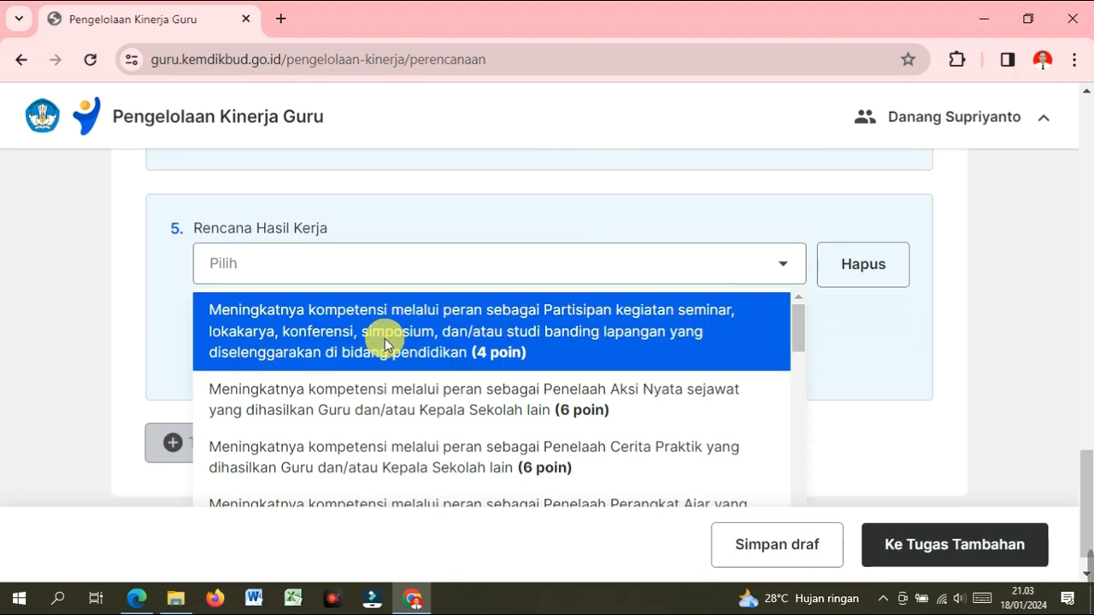
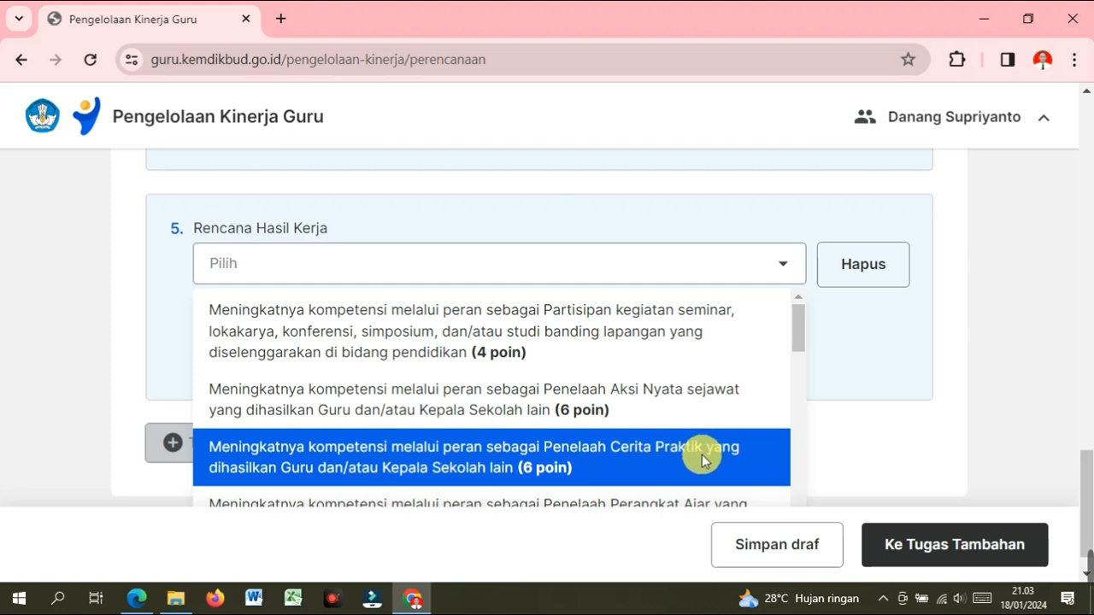
{"action": "scroll", "coordinate": [700, 455], "scroll_direction": "down", "scroll_amount": 1}
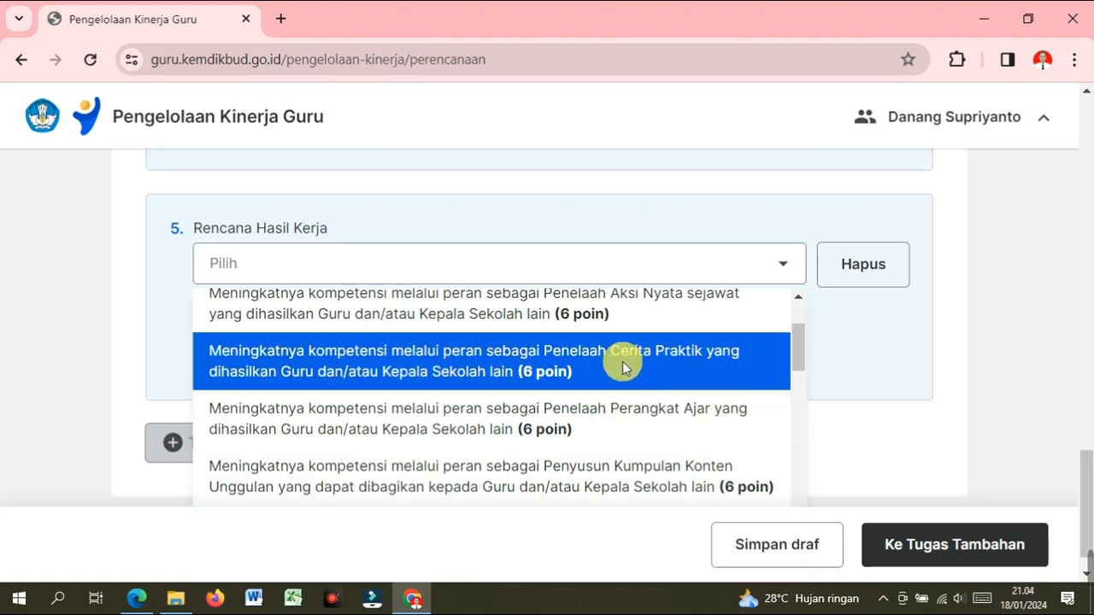
{"action": "scroll", "coordinate": [622, 367], "scroll_direction": "up", "scroll_amount": 1}
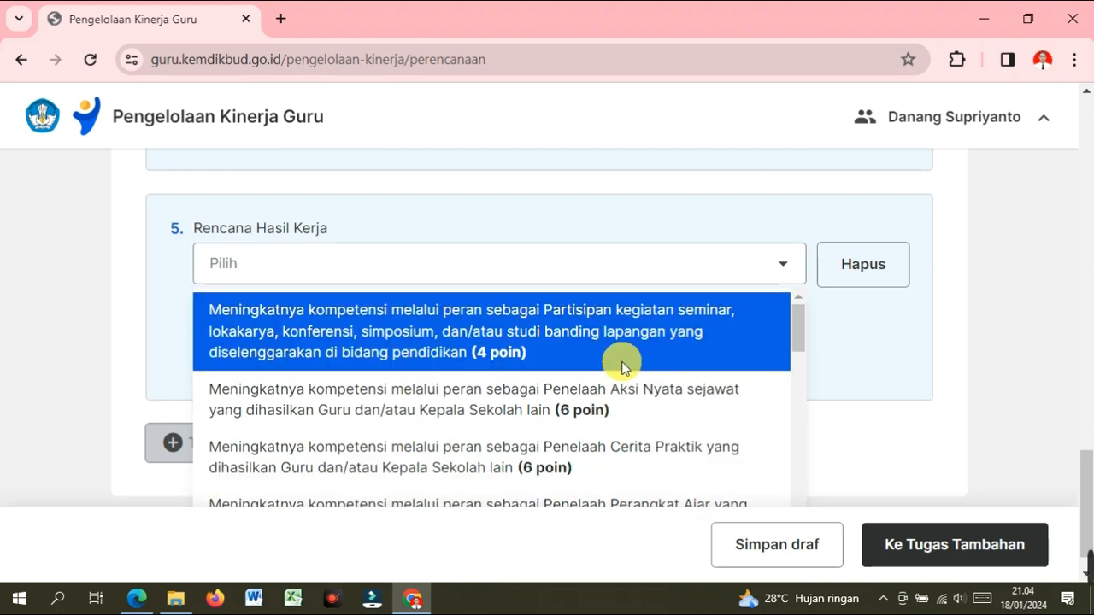
{"action": "scroll", "coordinate": [471, 454], "scroll_direction": "down", "scroll_amount": 2}
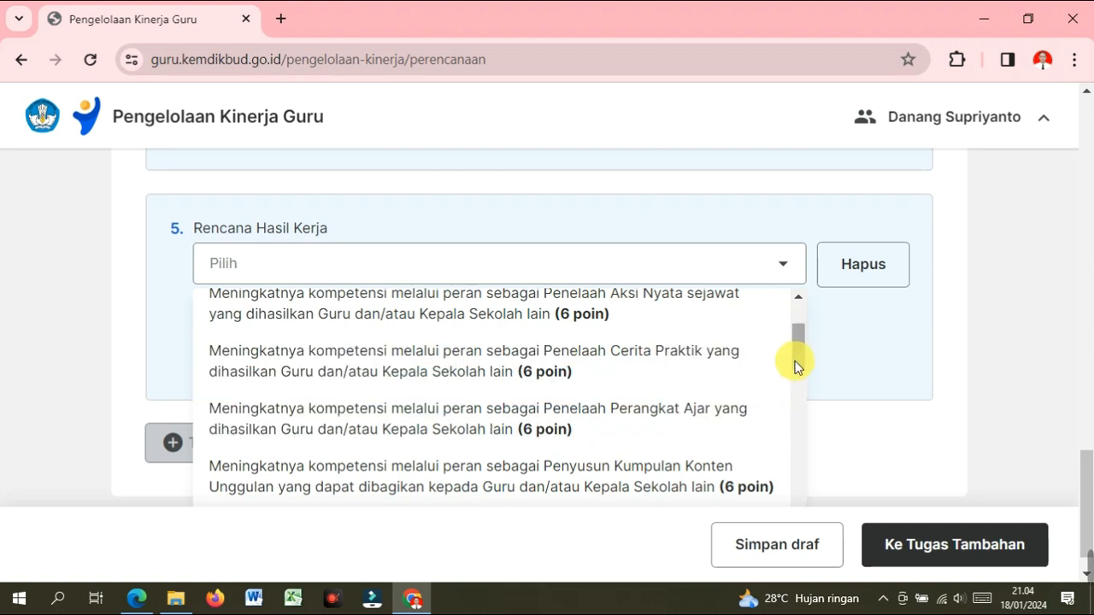
{"action": "left_click_drag", "start_coordinate": [796, 362], "coordinate": [799, 394]}
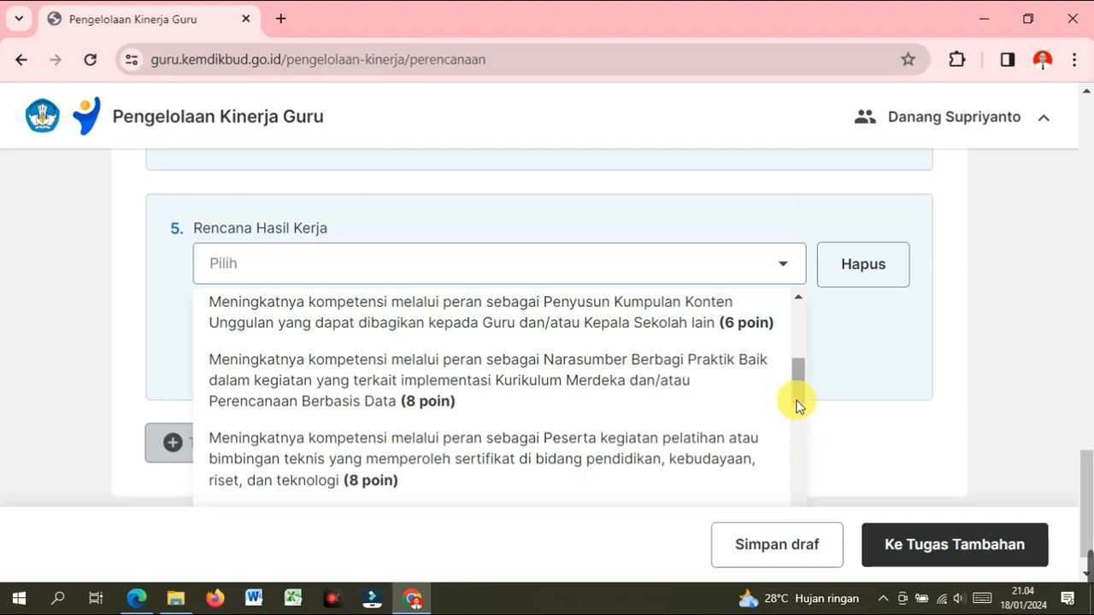
{"action": "left_click_drag", "start_coordinate": [798, 404], "coordinate": [803, 427]}
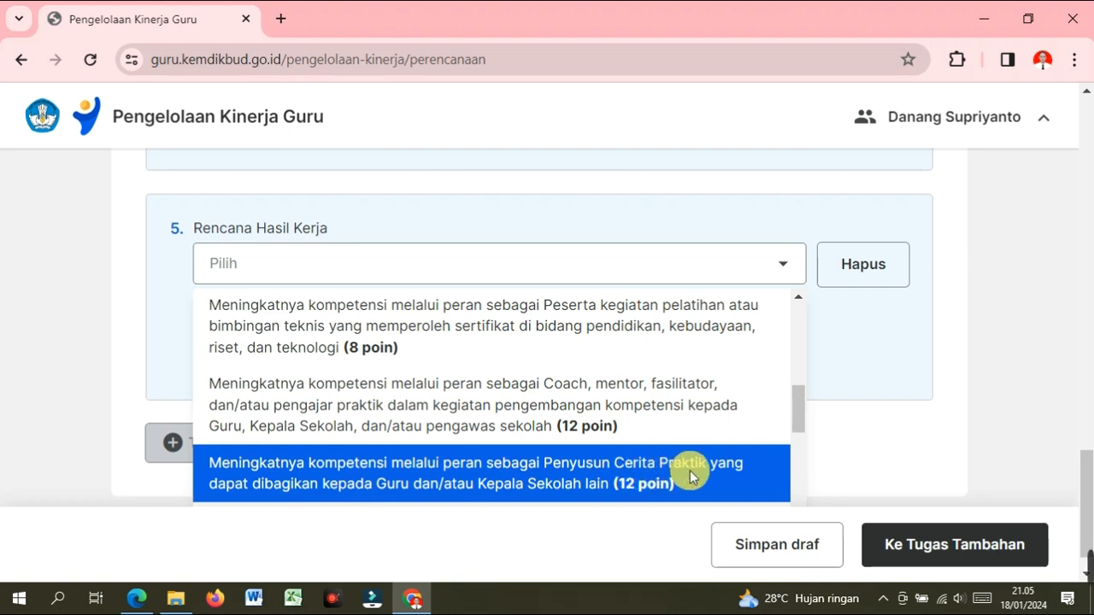
{"action": "left_click_drag", "start_coordinate": [798, 418], "coordinate": [798, 472]}
{"action": "left_click", "coordinate": [318, 333]}
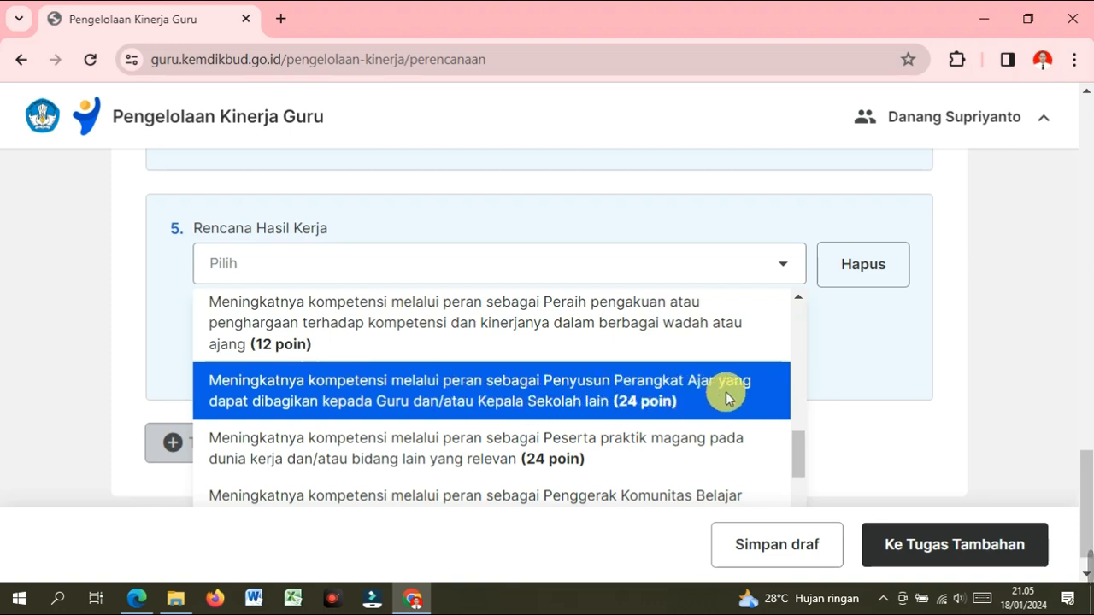
{"action": "left_click_drag", "start_coordinate": [800, 447], "coordinate": [801, 474]}
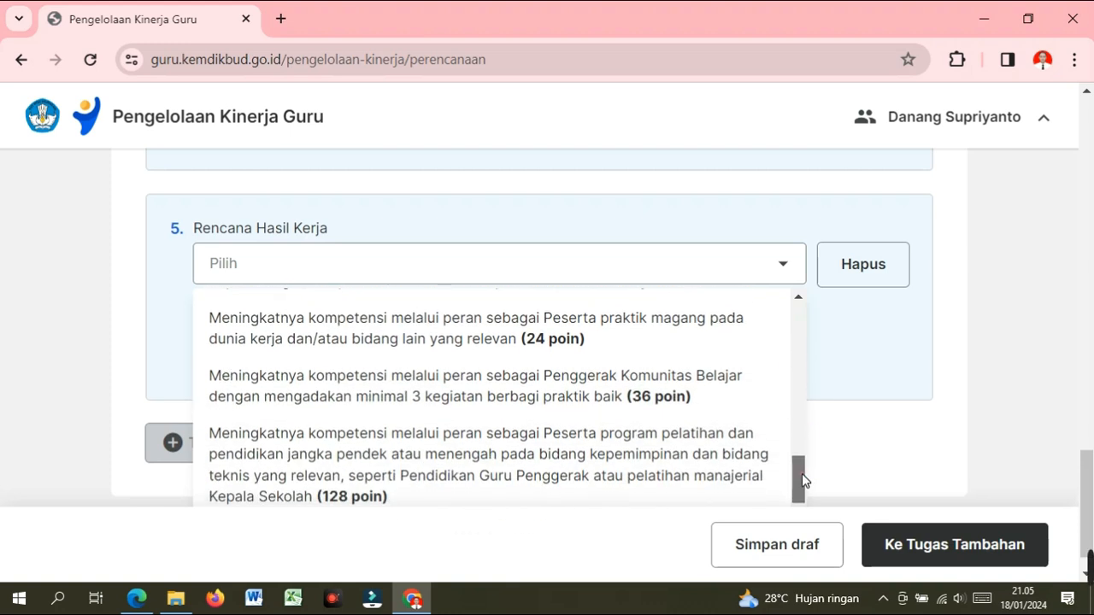
{"action": "left_click", "coordinate": [281, 337]}
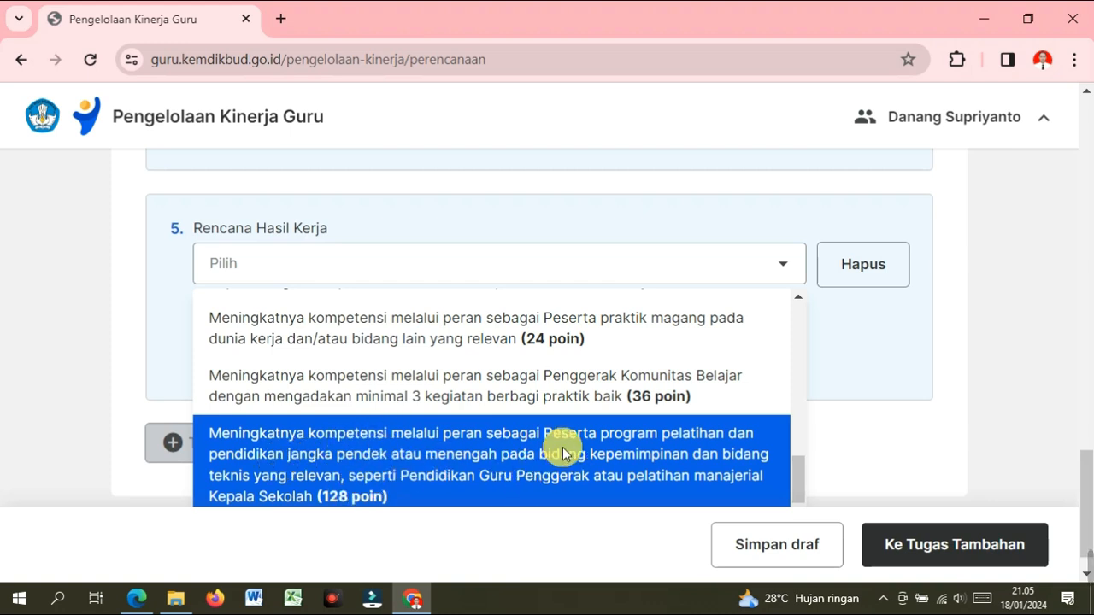
- Set the fifth Rencana Hasil Kerja to the Peserta kegiatan pelatihan atau bimbingan teknis role with sertifikat (8 poin), and check the total points
{"action": "scroll", "coordinate": [562, 447], "scroll_direction": "up", "scroll_amount": 1}
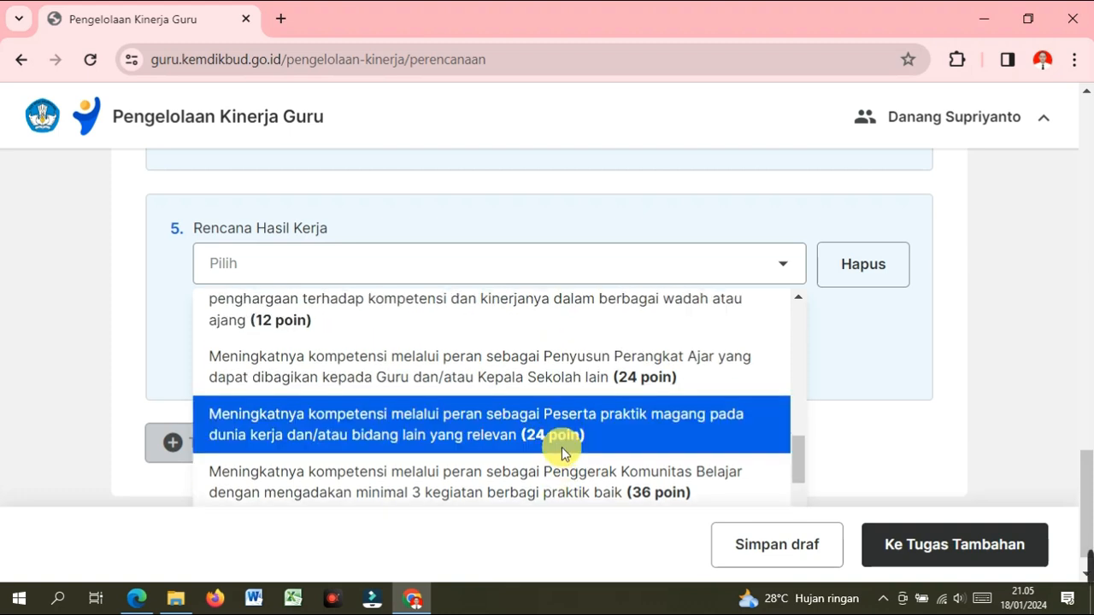
{"action": "scroll", "coordinate": [561, 447], "scroll_direction": "up", "scroll_amount": 1}
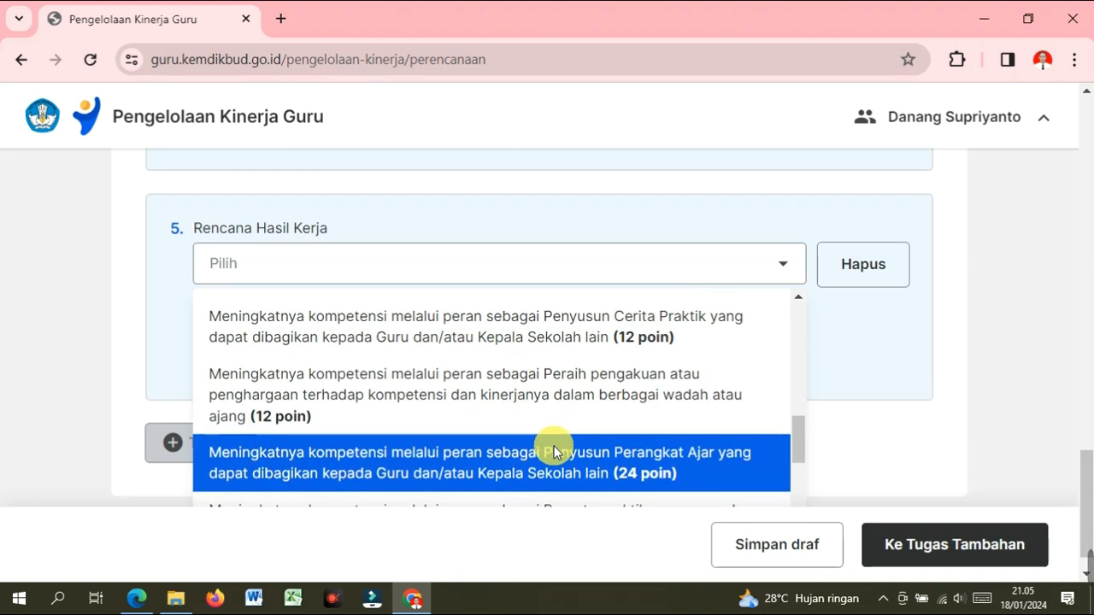
{"action": "scroll", "coordinate": [551, 447], "scroll_direction": "up", "scroll_amount": 2}
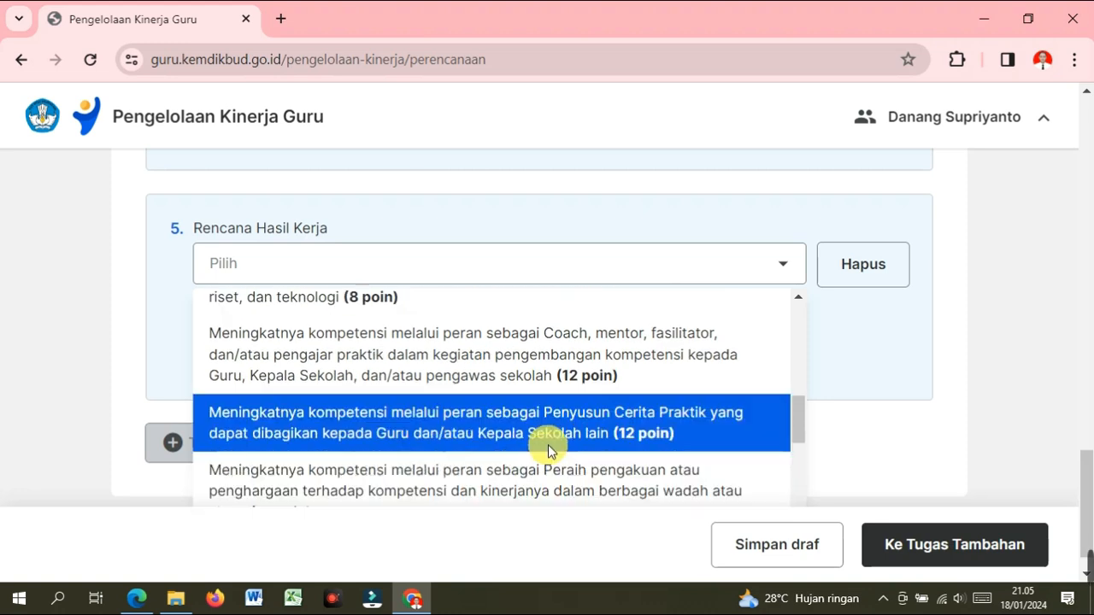
{"action": "scroll", "coordinate": [544, 449], "scroll_direction": "up", "scroll_amount": 1}
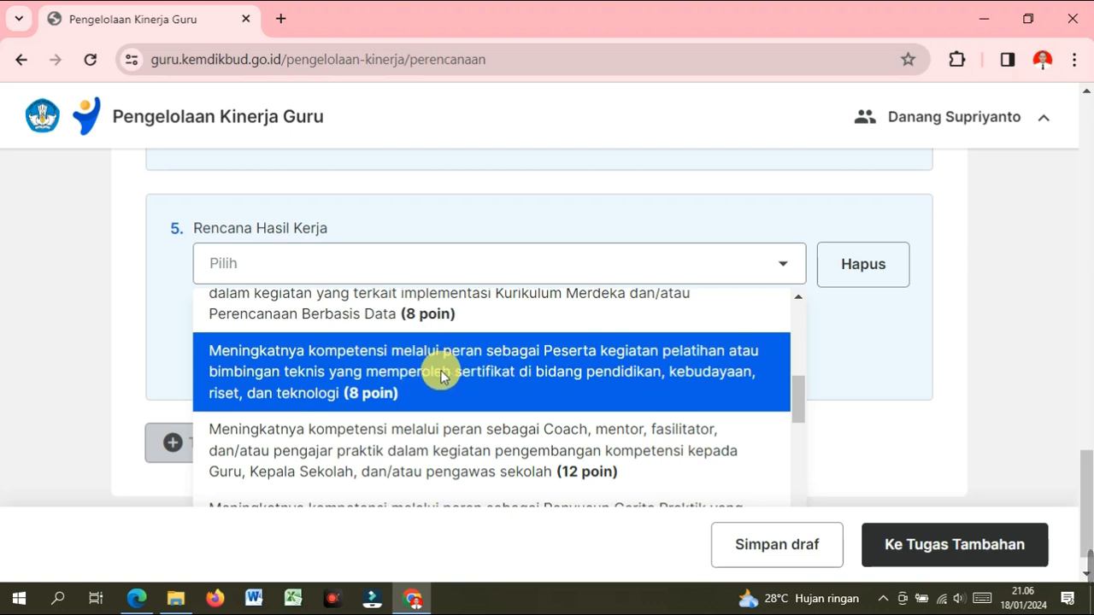
{"action": "left_click", "coordinate": [343, 373]}
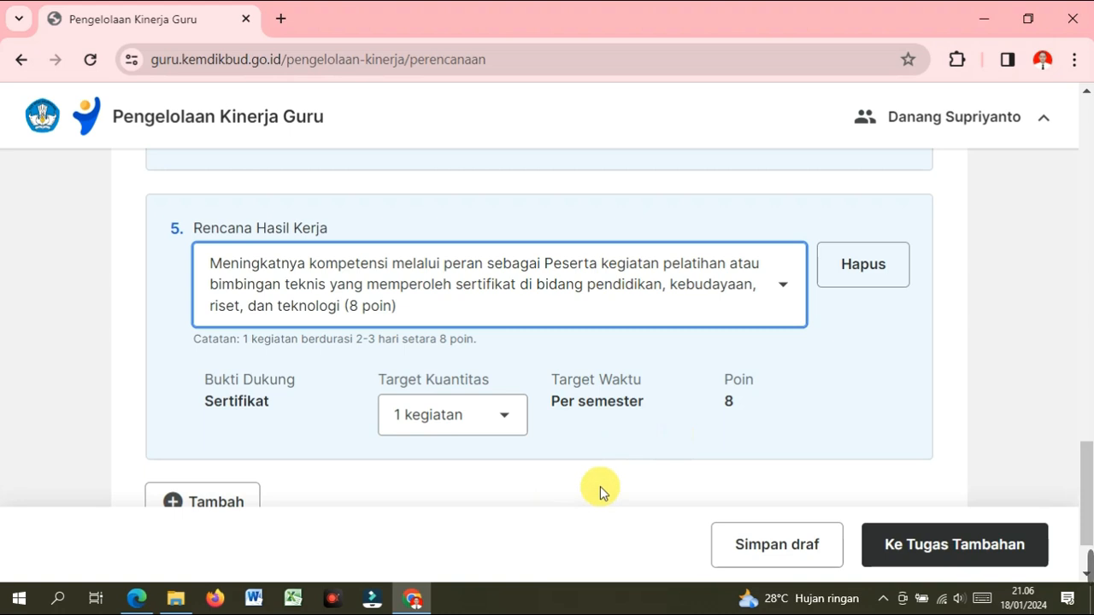
{"action": "scroll", "coordinate": [600, 489], "scroll_direction": "up", "scroll_amount": 15}
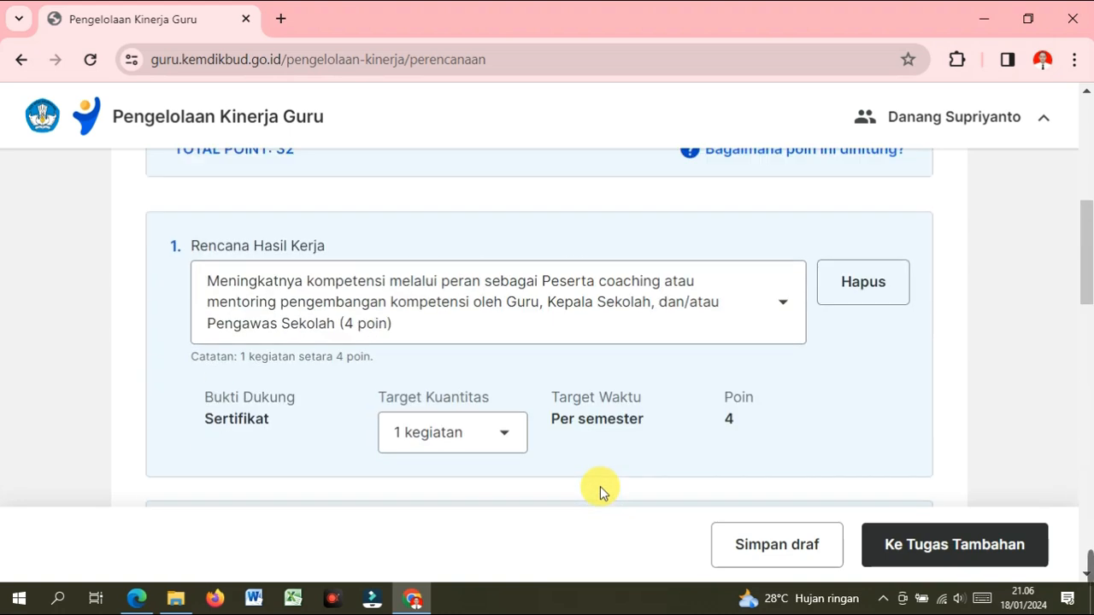
{"action": "scroll", "coordinate": [600, 491], "scroll_direction": "up", "scroll_amount": 2}
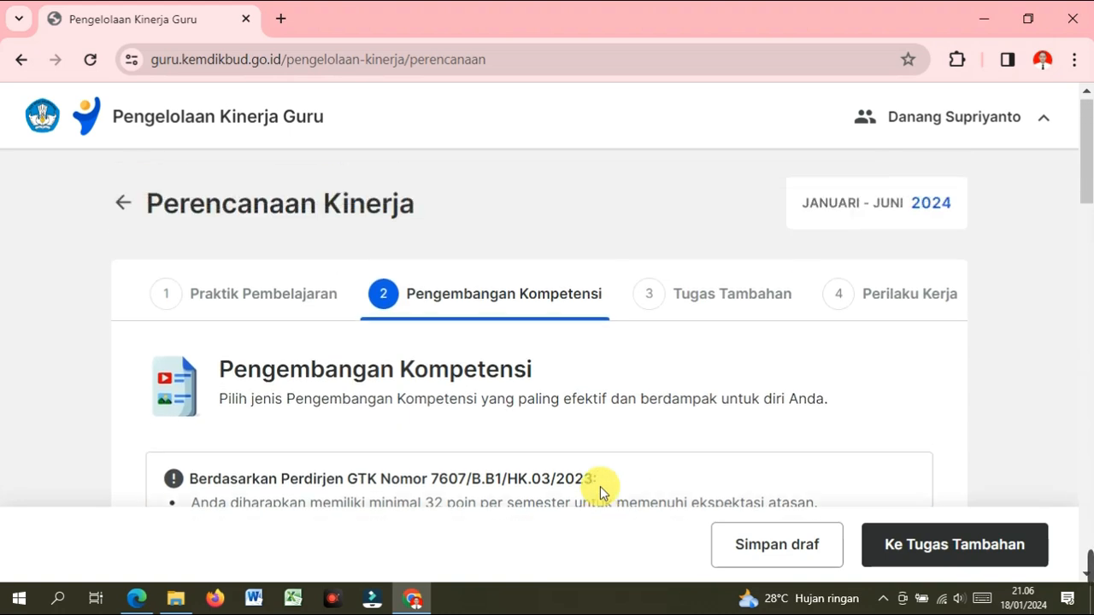
- Add a sixth Rencana Hasil Kerja with the Partisipan kegiatan seminar, lokakarya, konferensi, simposium, dan/atau studi banding role (4 poin)
{"action": "scroll", "coordinate": [603, 494], "scroll_direction": "down", "scroll_amount": 3}
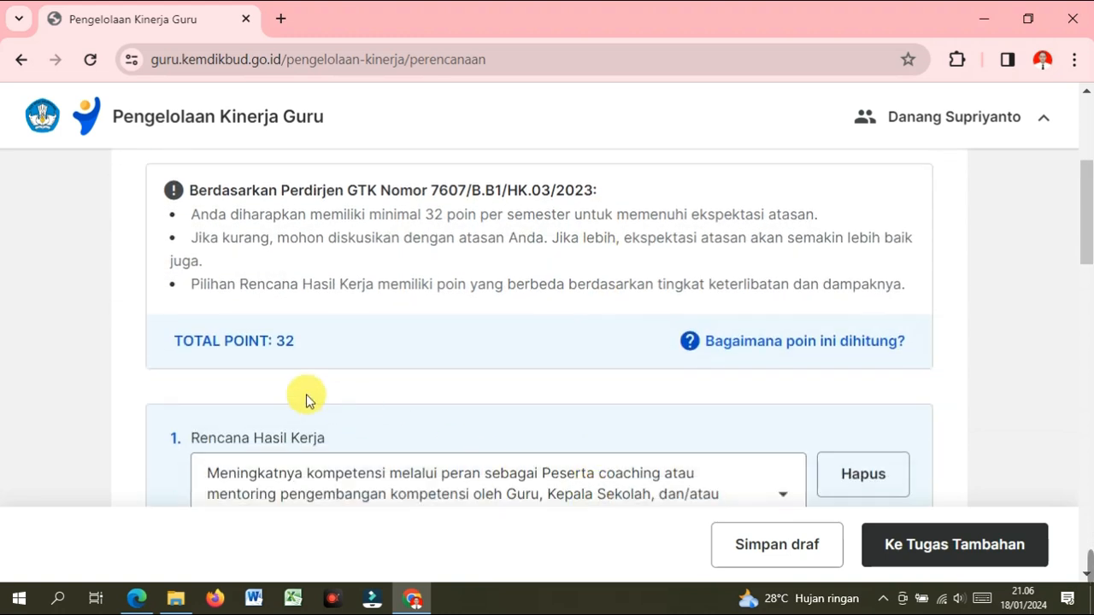
{"action": "scroll", "coordinate": [419, 368], "scroll_direction": "down", "scroll_amount": 8}
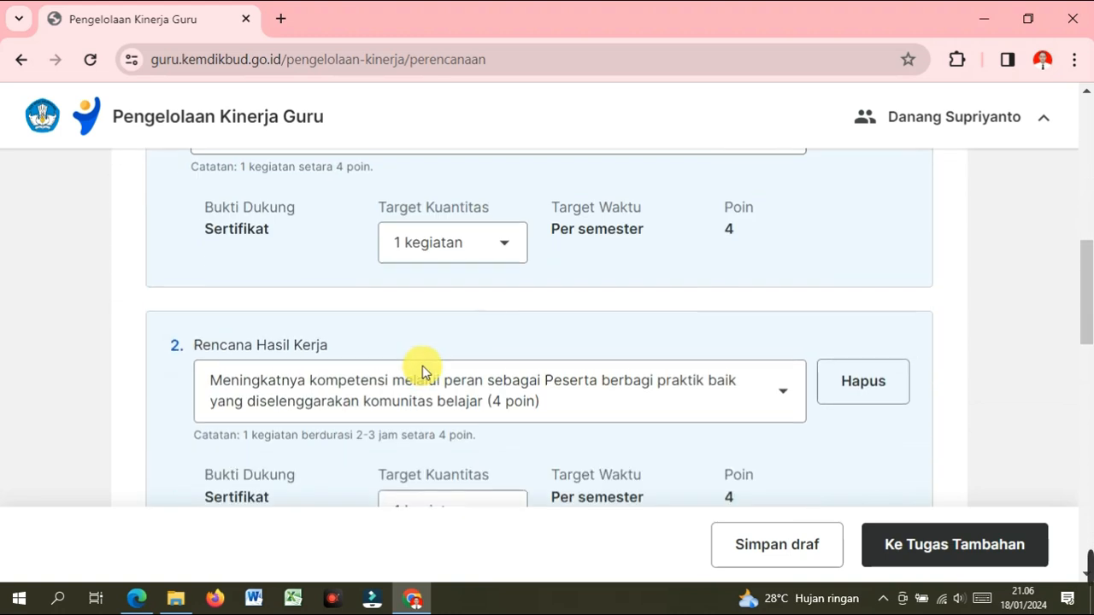
{"action": "scroll", "coordinate": [429, 378], "scroll_direction": "down", "scroll_amount": 6}
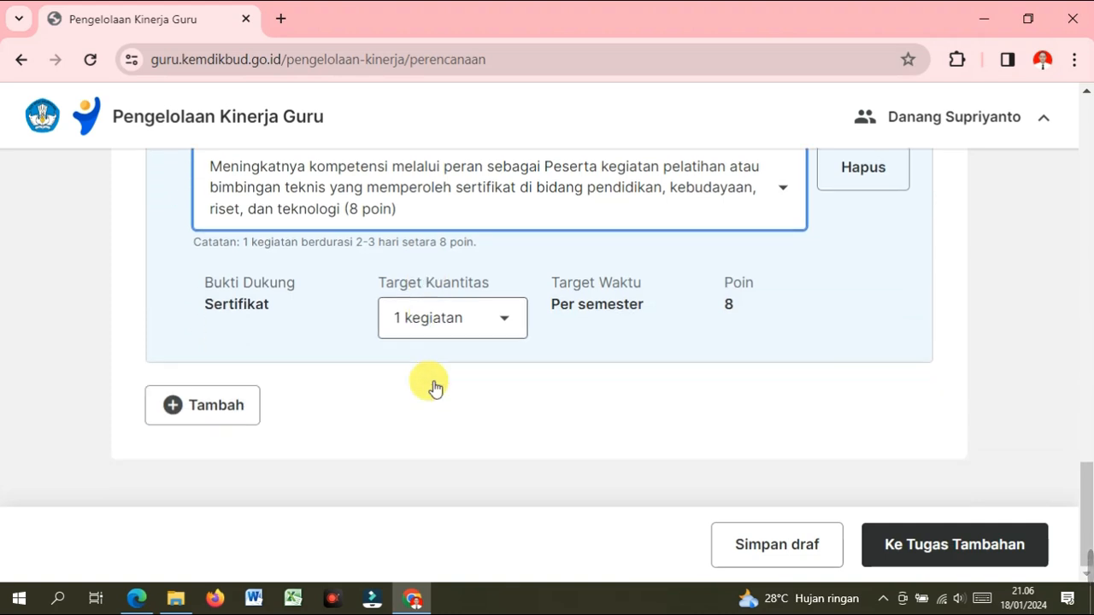
{"action": "left_click", "coordinate": [218, 417]}
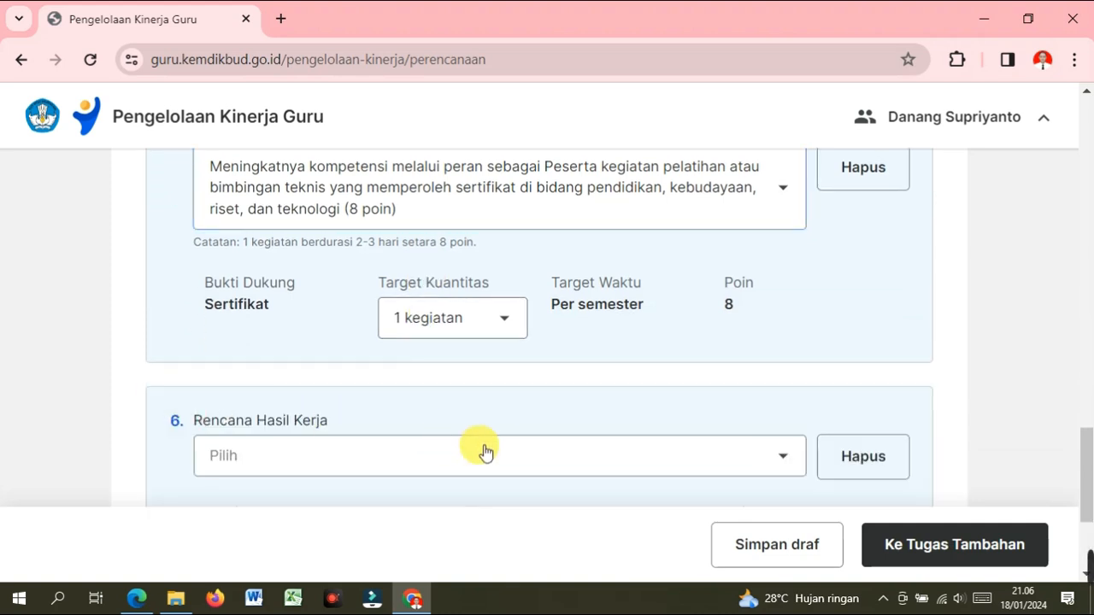
{"action": "left_click", "coordinate": [496, 457]}
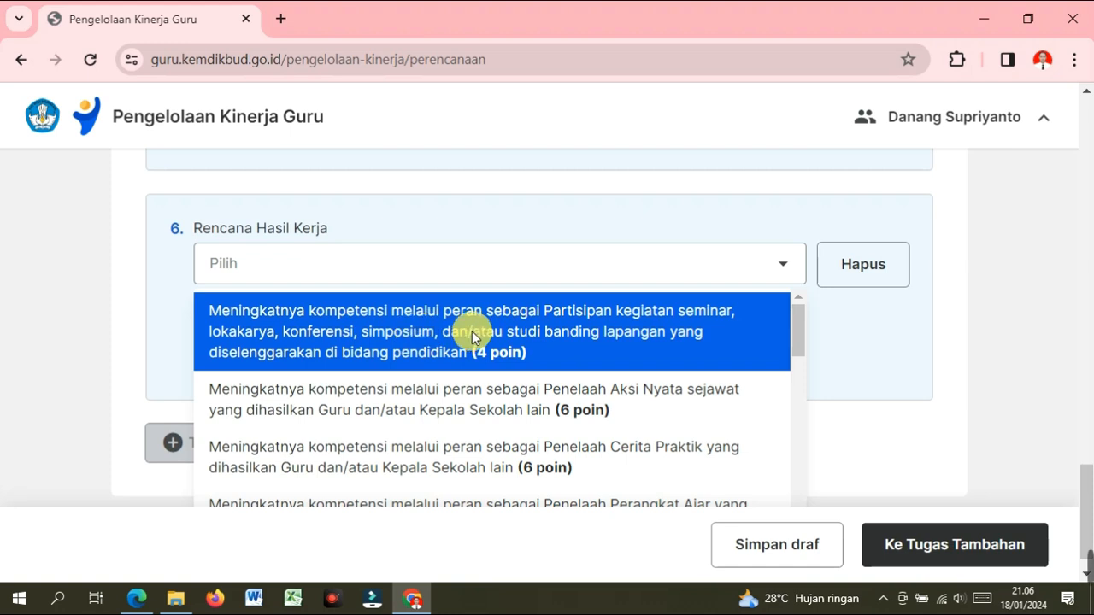
{"action": "left_click", "coordinate": [399, 330]}
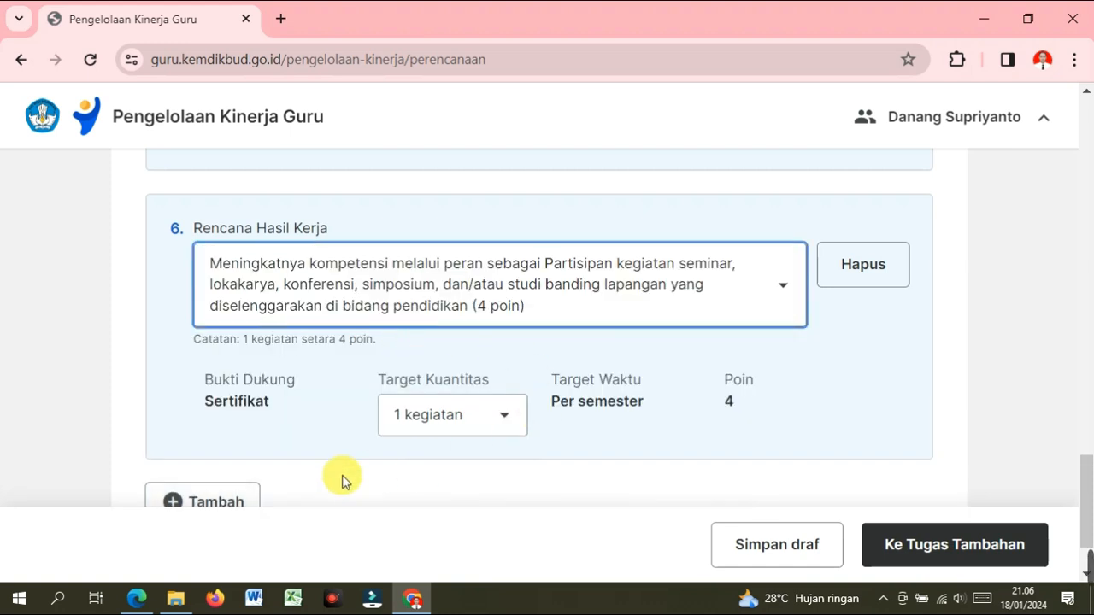
- Check the total points and the listed work results in Pengembangan Kompetensi, and continue to Tugas Tambahan
{"action": "scroll", "coordinate": [342, 476], "scroll_direction": "up", "scroll_amount": 10}
{"action": "scroll", "coordinate": [342, 476], "scroll_direction": "up", "scroll_amount": 10}
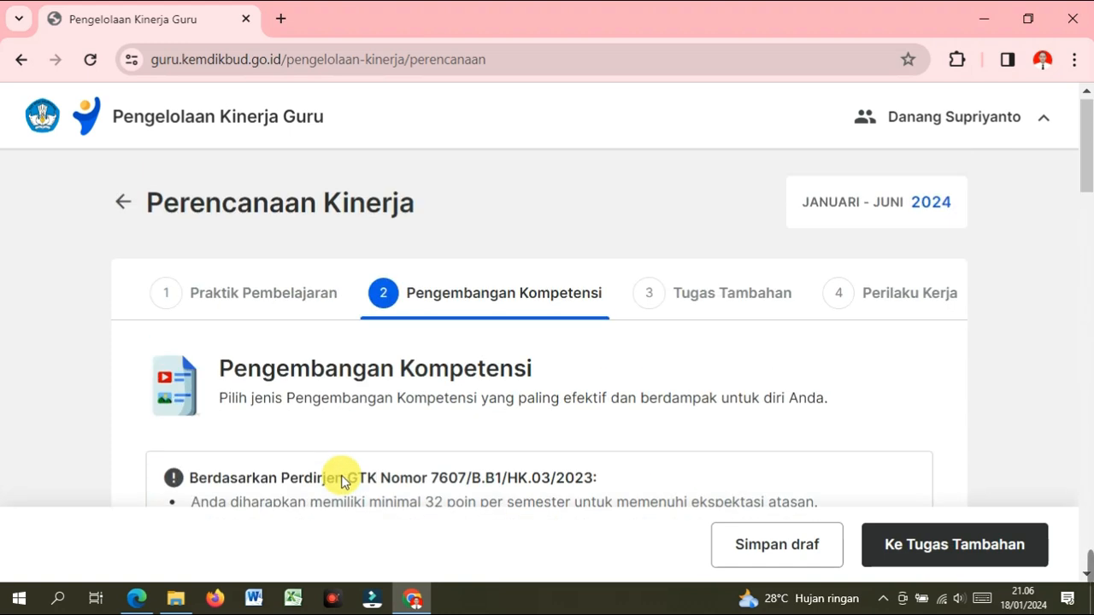
{"action": "scroll", "coordinate": [358, 483], "scroll_direction": "down", "scroll_amount": 4}
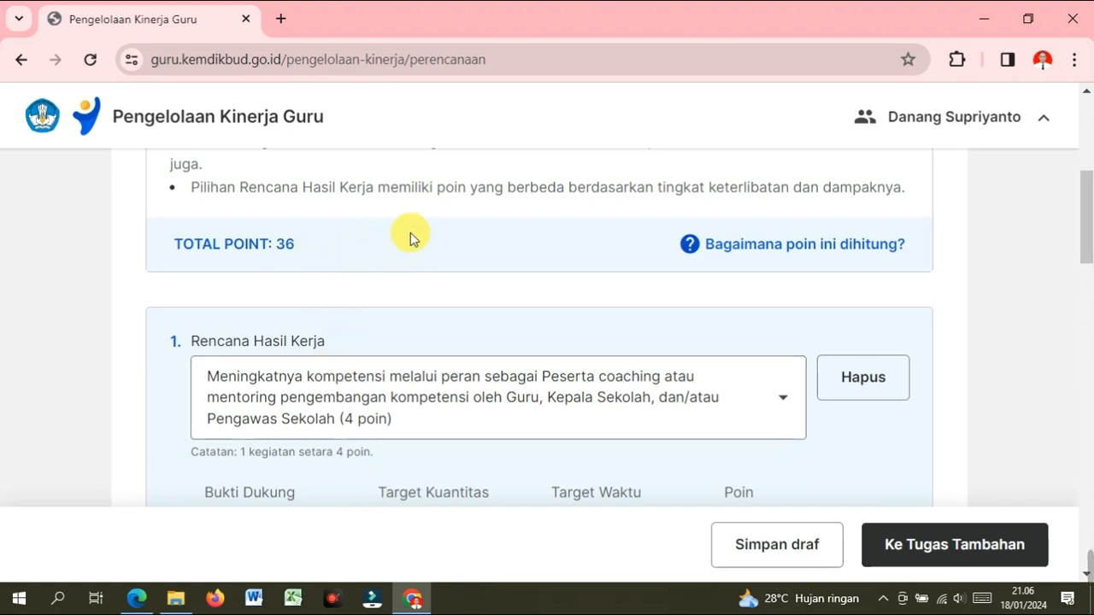
{"action": "scroll", "coordinate": [462, 333], "scroll_direction": "down", "scroll_amount": 15}
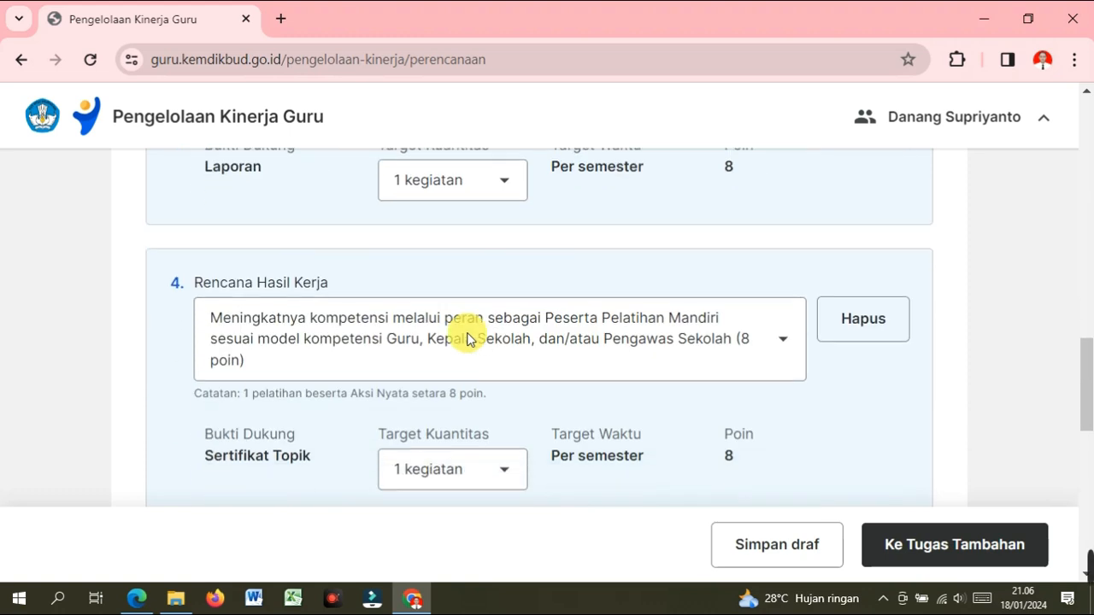
{"action": "scroll", "coordinate": [477, 341], "scroll_direction": "down", "scroll_amount": 2}
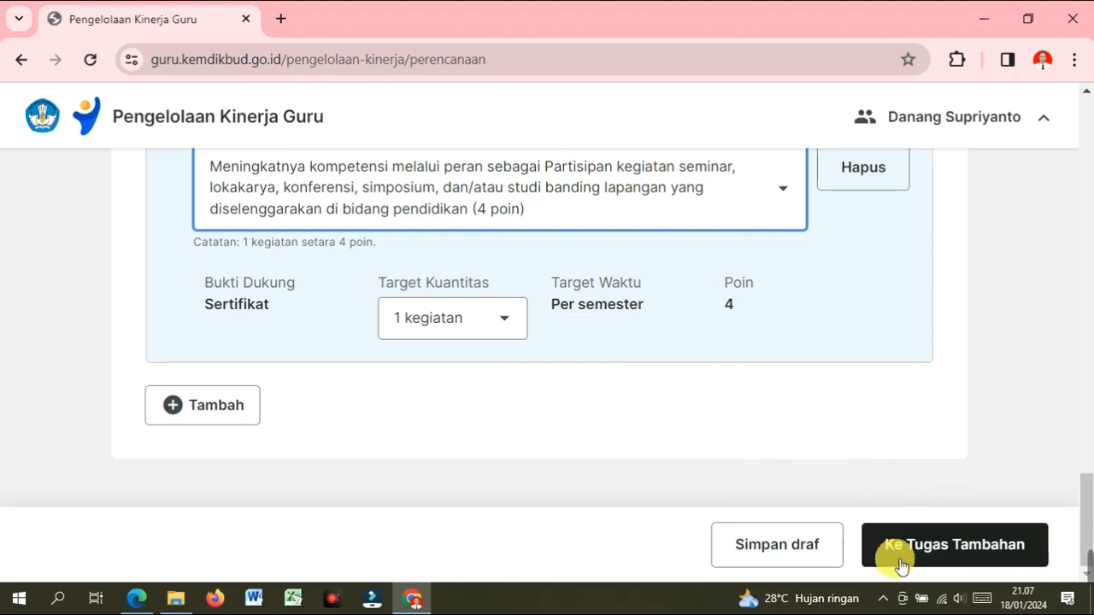
{"action": "left_click", "coordinate": [951, 557]}
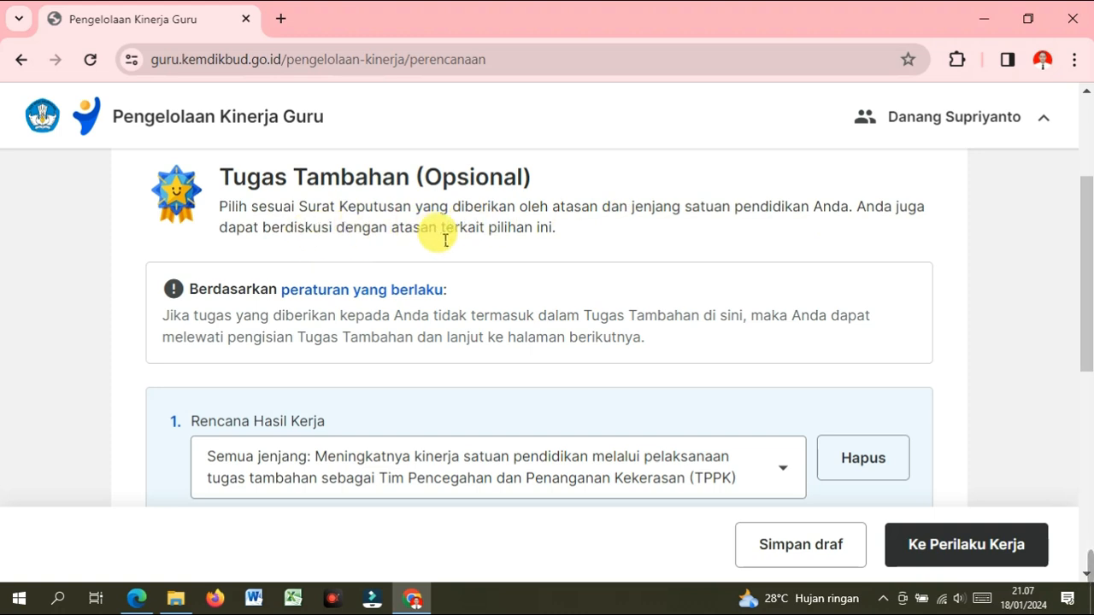
- Clear the two existing Tugas Tambahan entries, Tim Pencegahan dan Penanganan Kekerasan (TPPK) and Operator Data Pokok Pendidikan (Dapodik)
{"action": "scroll", "coordinate": [571, 236], "scroll_direction": "down", "scroll_amount": 1}
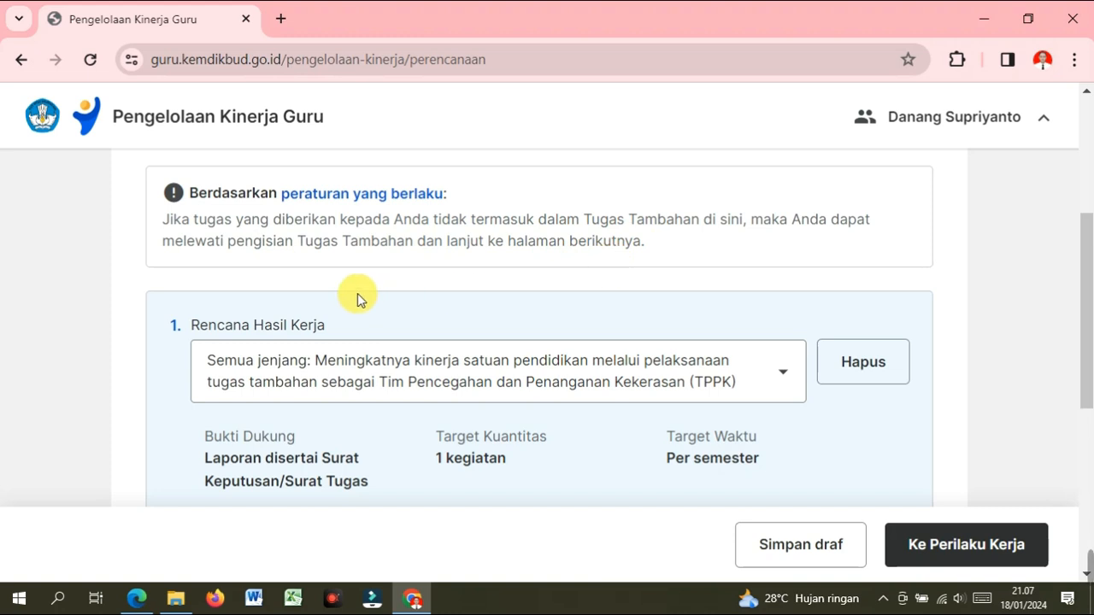
{"action": "scroll", "coordinate": [359, 296], "scroll_direction": "down", "scroll_amount": 1}
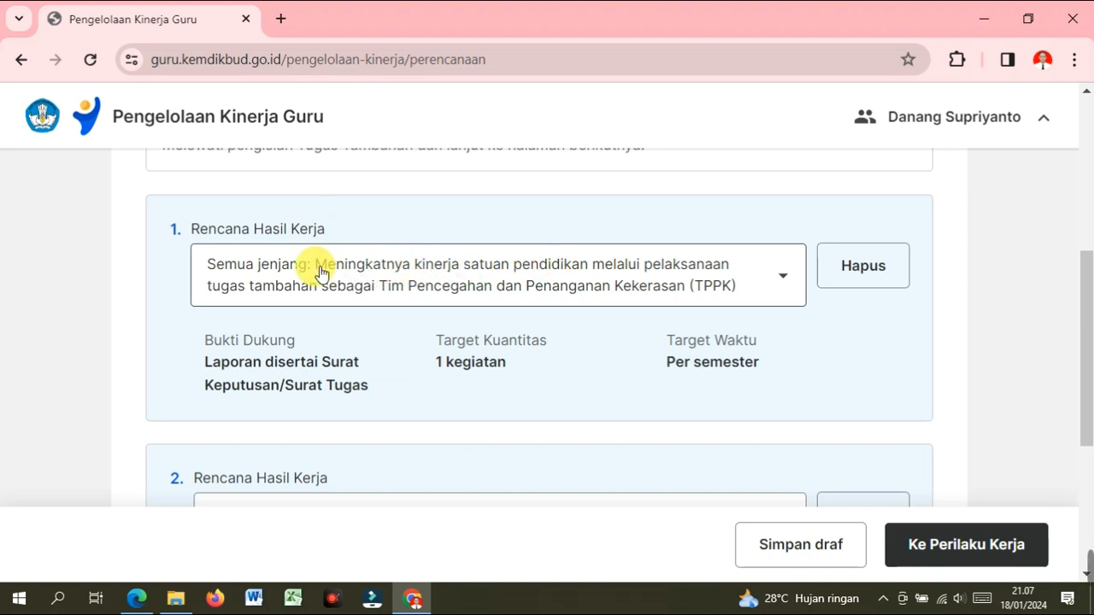
{"action": "left_click", "coordinate": [862, 284]}
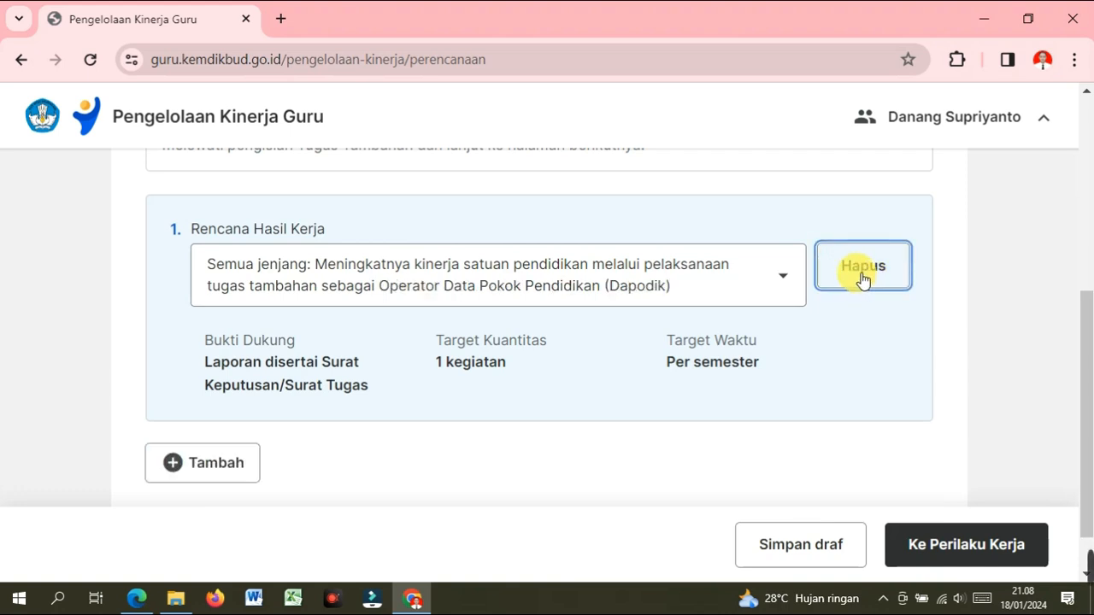
{"action": "left_click", "coordinate": [862, 284]}
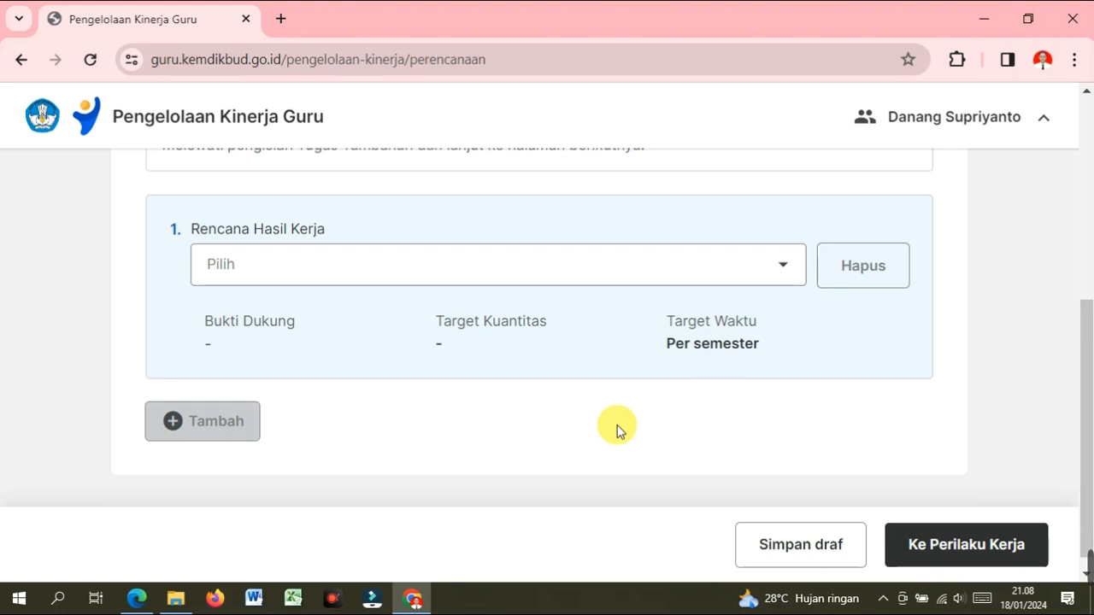
{"action": "scroll", "coordinate": [555, 400], "scroll_direction": "up", "scroll_amount": 1}
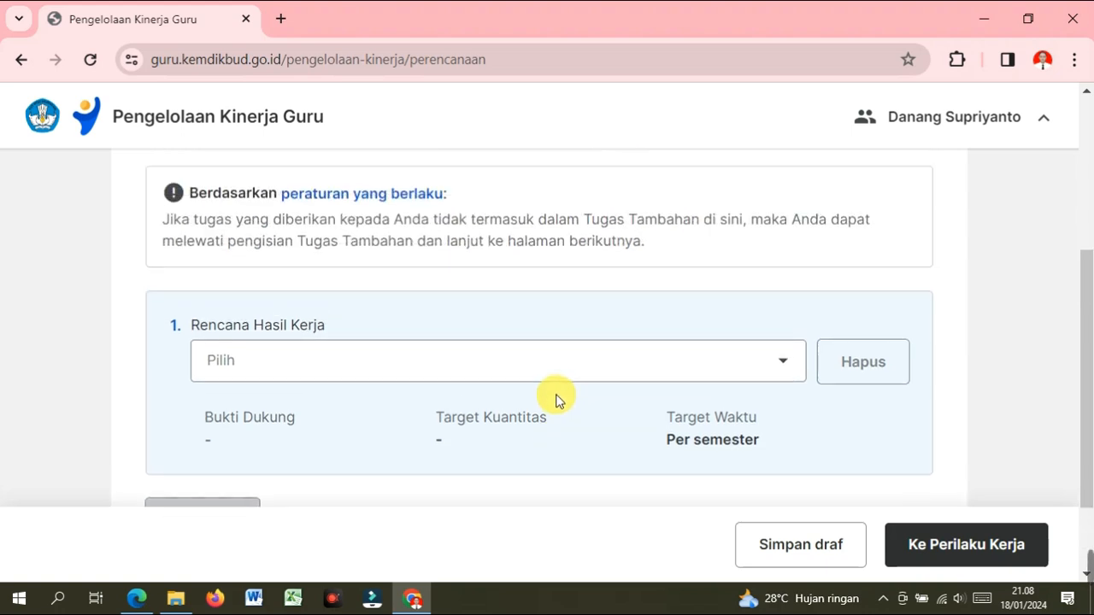
{"action": "scroll", "coordinate": [555, 398], "scroll_direction": "down", "scroll_amount": 1}
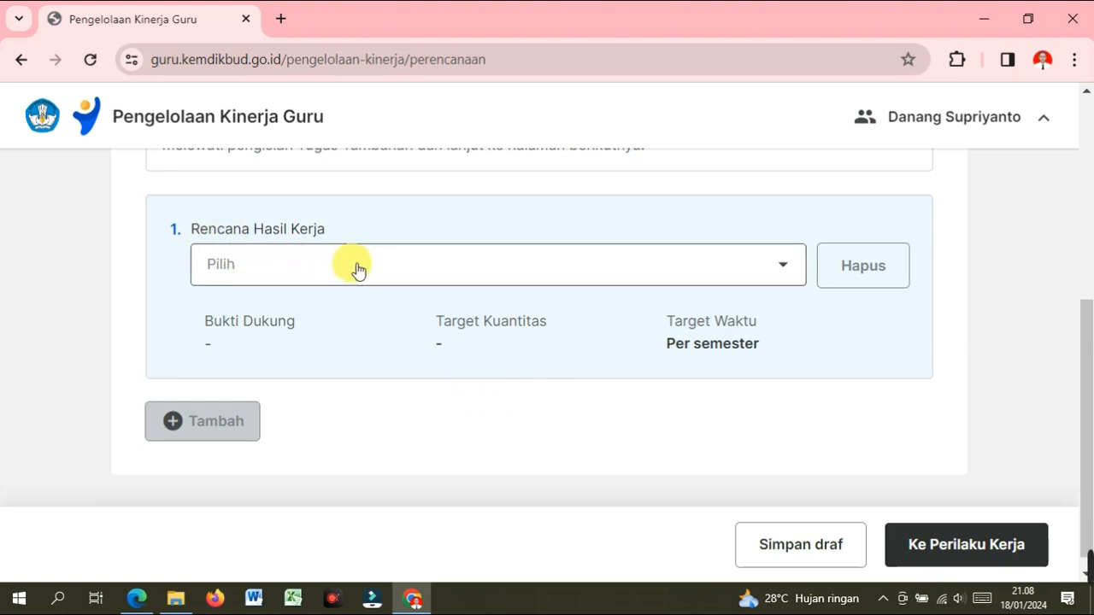
- Review the additional-duty options offered for the first Rencana Hasil Kerja and the school levels each applies to
{"action": "left_click", "coordinate": [445, 276]}
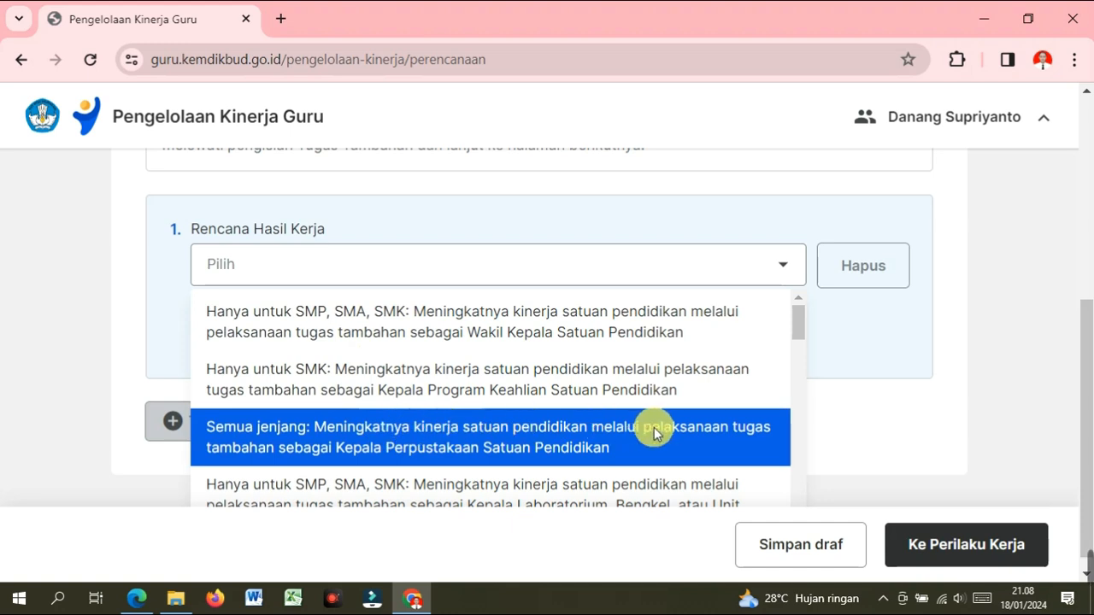
{"action": "left_click_drag", "start_coordinate": [799, 335], "coordinate": [798, 348]}
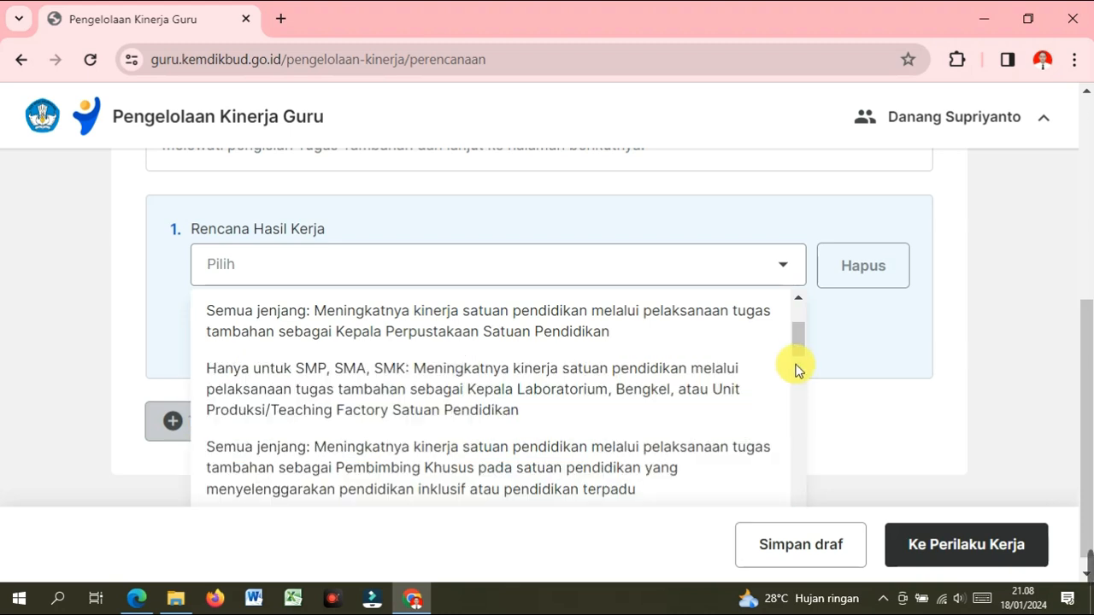
{"action": "left_click_drag", "start_coordinate": [800, 347], "coordinate": [807, 376]}
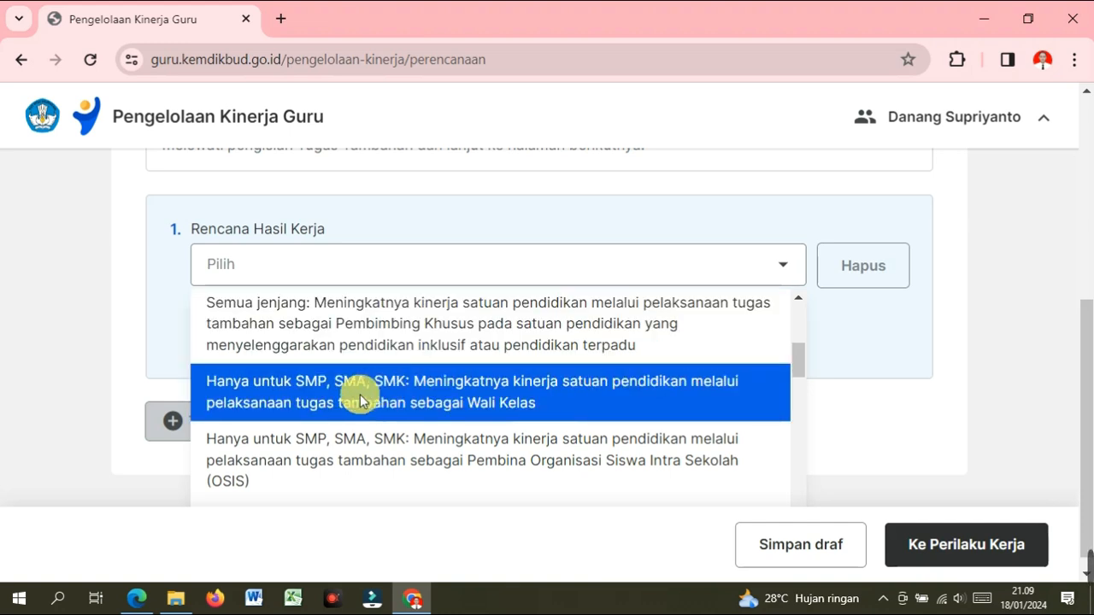
{"action": "scroll", "coordinate": [355, 388], "scroll_direction": "down", "scroll_amount": 1}
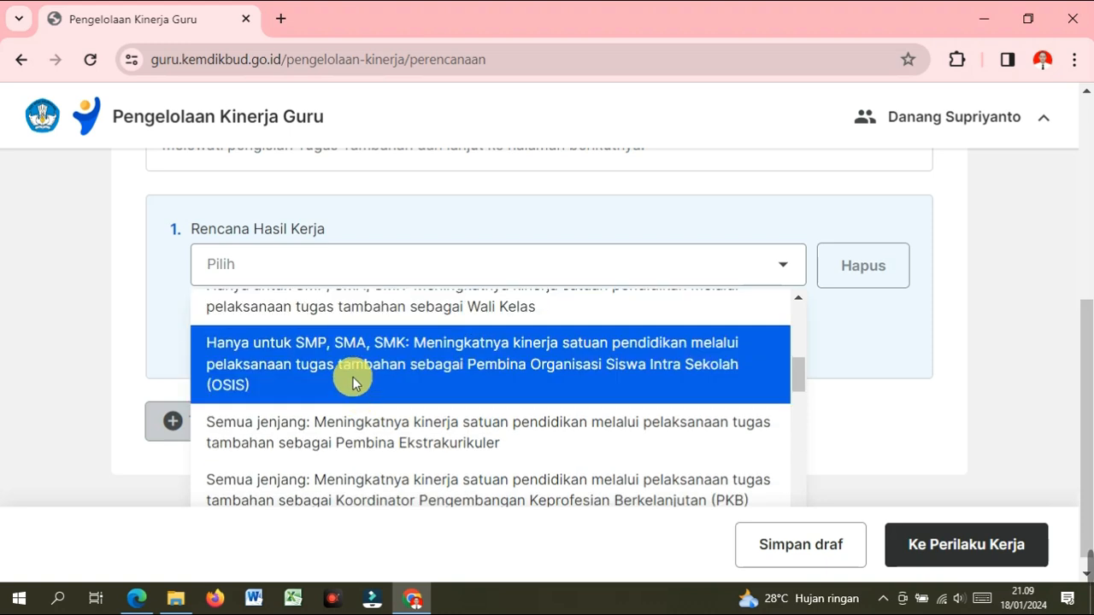
{"action": "scroll", "coordinate": [350, 366], "scroll_direction": "down", "scroll_amount": 1}
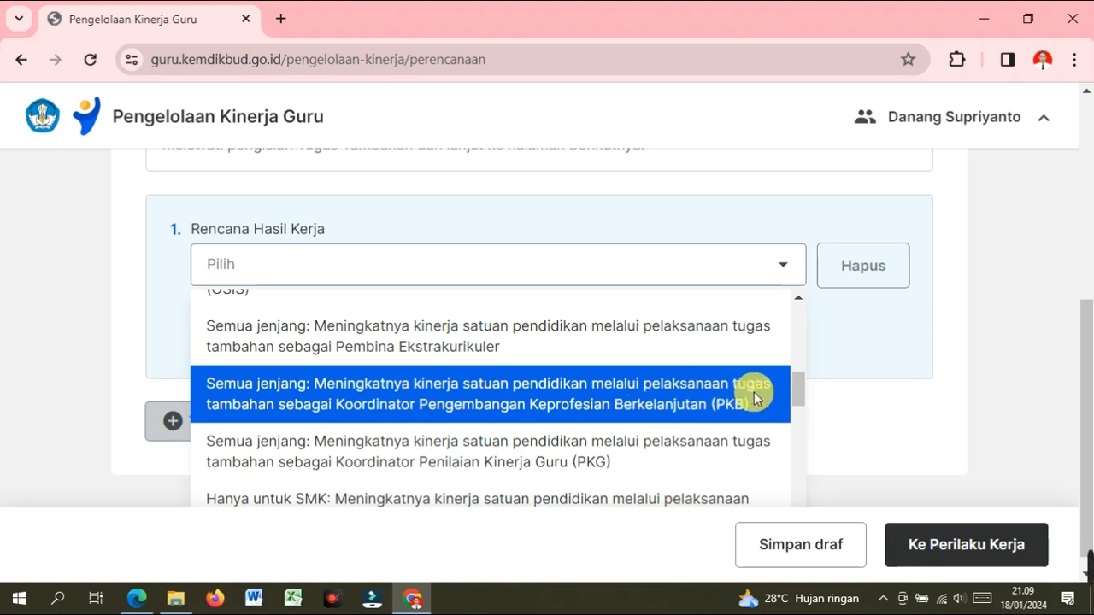
{"action": "left_click_drag", "start_coordinate": [797, 397], "coordinate": [798, 418]}
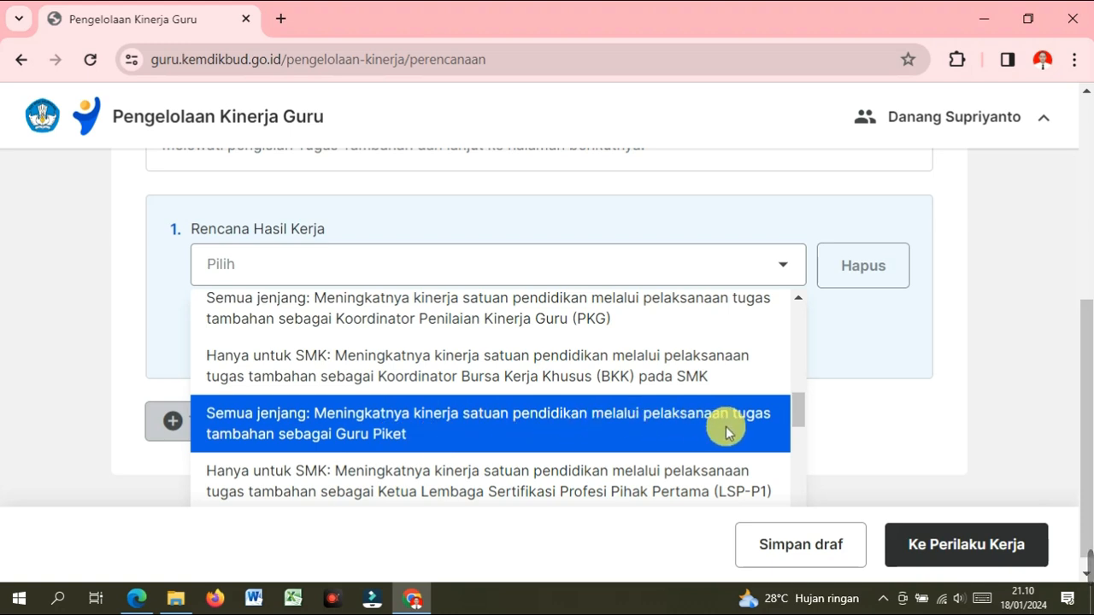
{"action": "left_click_drag", "start_coordinate": [799, 412], "coordinate": [802, 439]}
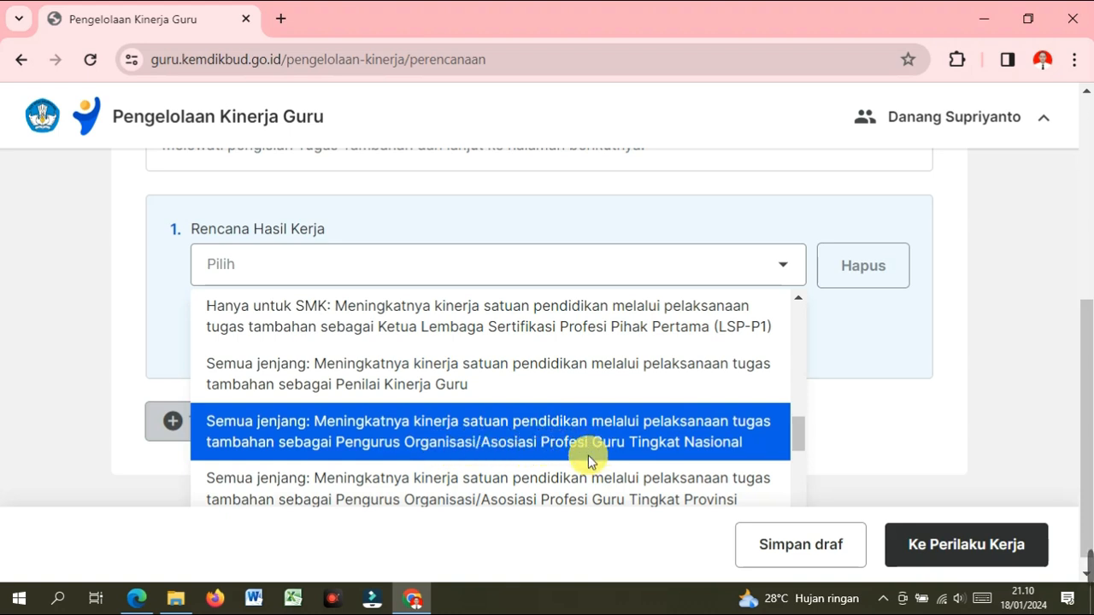
{"action": "left_click_drag", "start_coordinate": [800, 439], "coordinate": [804, 463]}
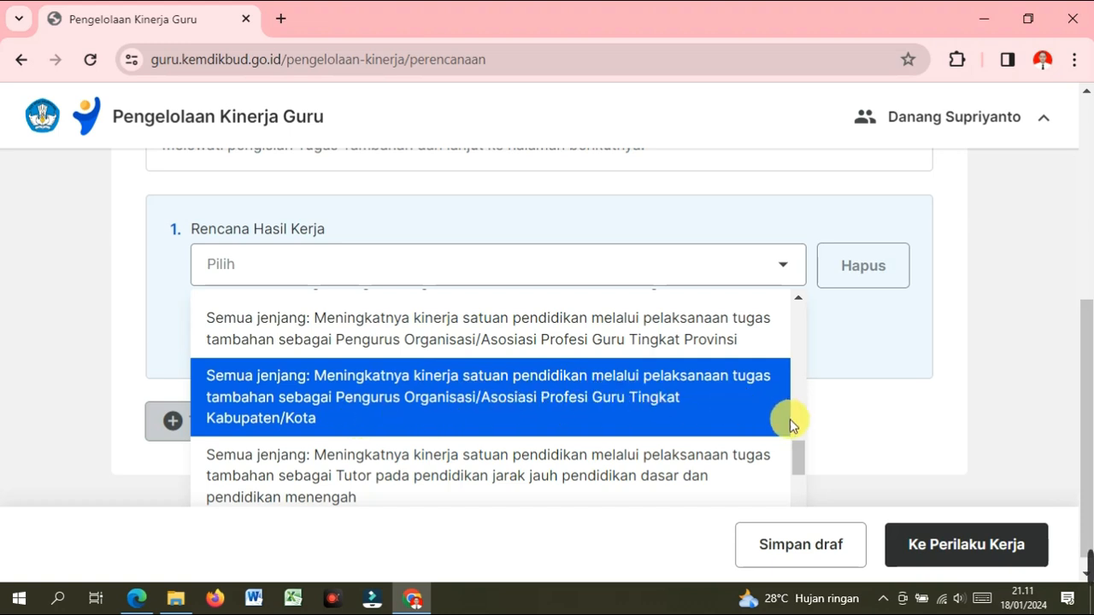
{"action": "left_click_drag", "start_coordinate": [799, 448], "coordinate": [801, 471]}
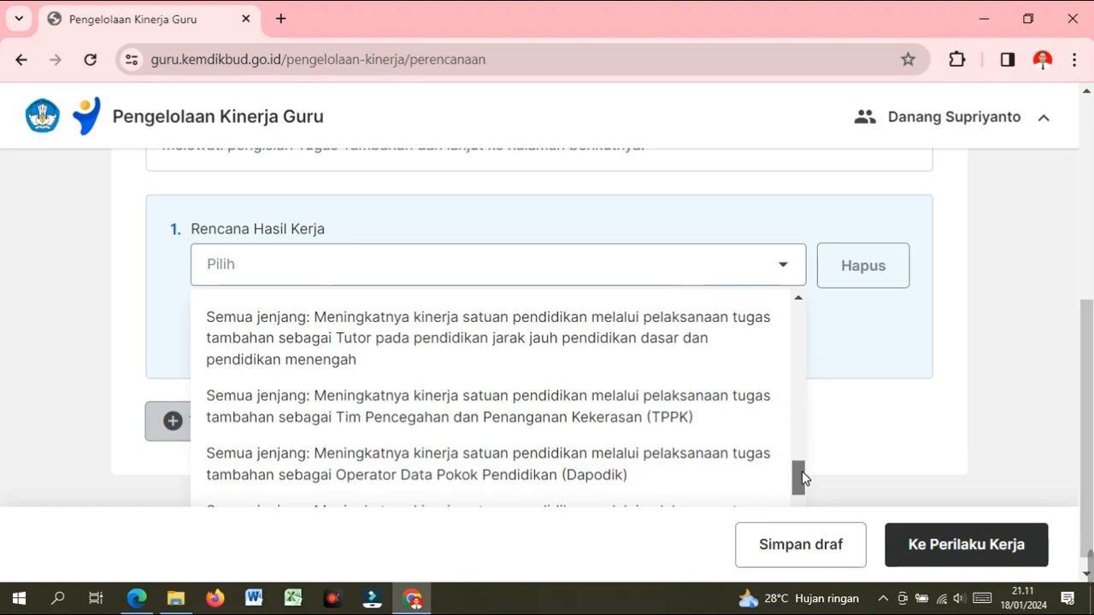
{"action": "left_click", "coordinate": [400, 355]}
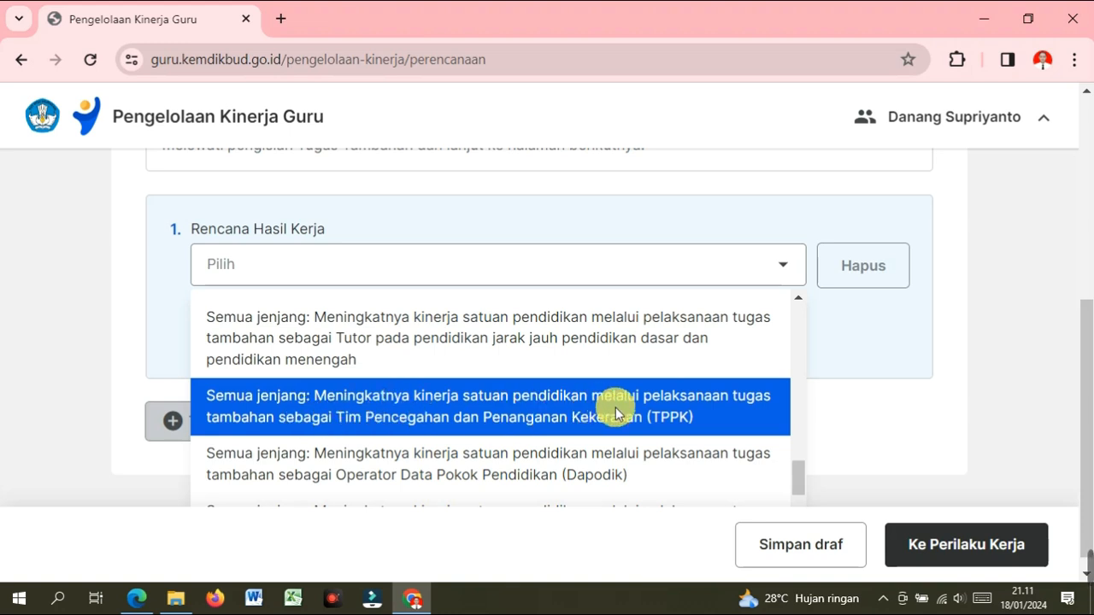
{"action": "left_click_drag", "start_coordinate": [800, 469], "coordinate": [801, 490]}
- Set the first Tugas Tambahan Rencana Hasil Kerja to the Semua jenjang option Operator Data Pokok Pendidikan (Dapodik)
{"action": "left_click", "coordinate": [309, 427]}
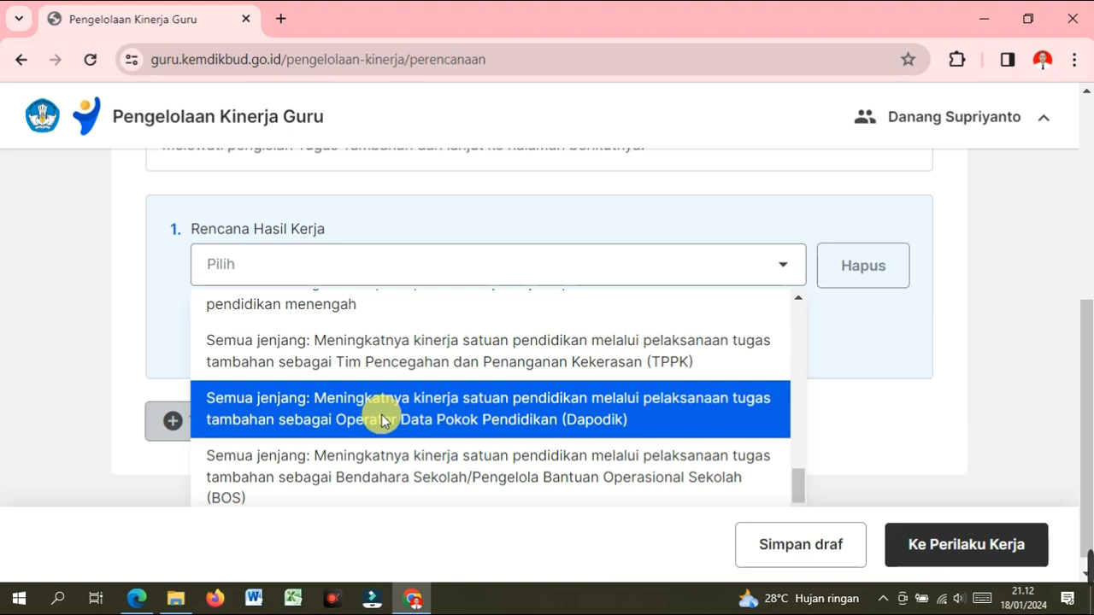
{"action": "left_click", "coordinate": [309, 419]}
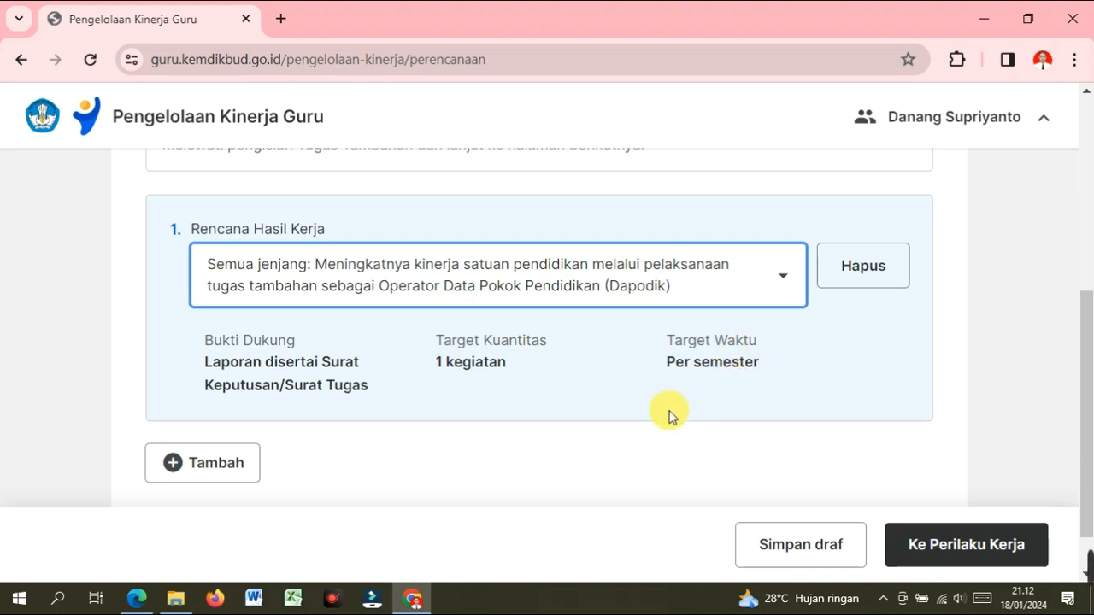
{"action": "scroll", "coordinate": [669, 416], "scroll_direction": "down", "scroll_amount": 1}
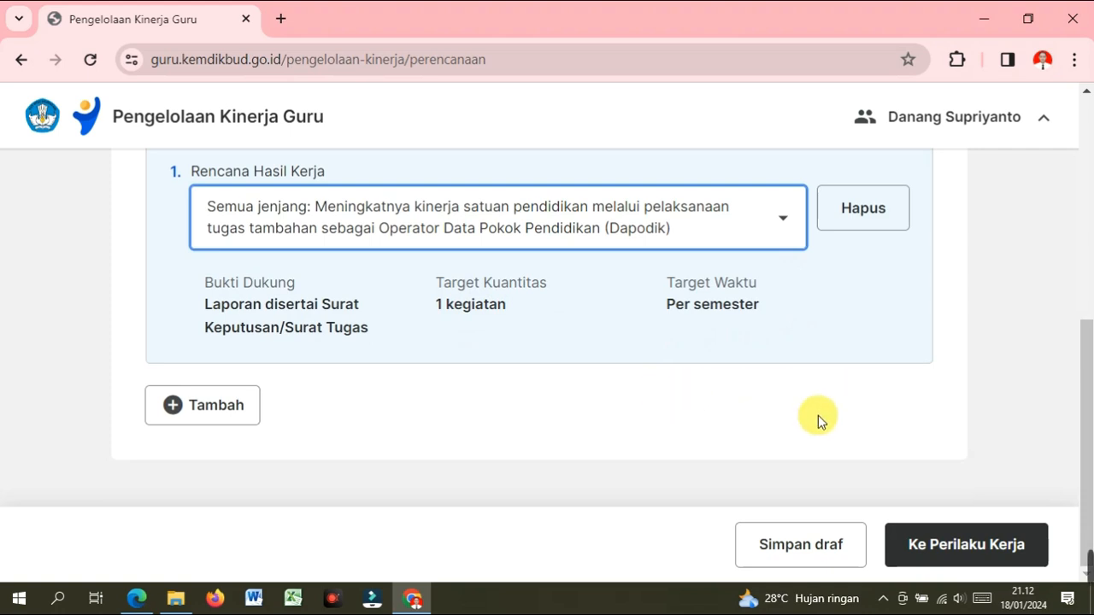
- Continue to Perilaku Kerja and review its selection instruction and the Indikator and Perwujudan Perilaku of the Berorientasi Pelayanan aspect
{"action": "left_click", "coordinate": [971, 562]}
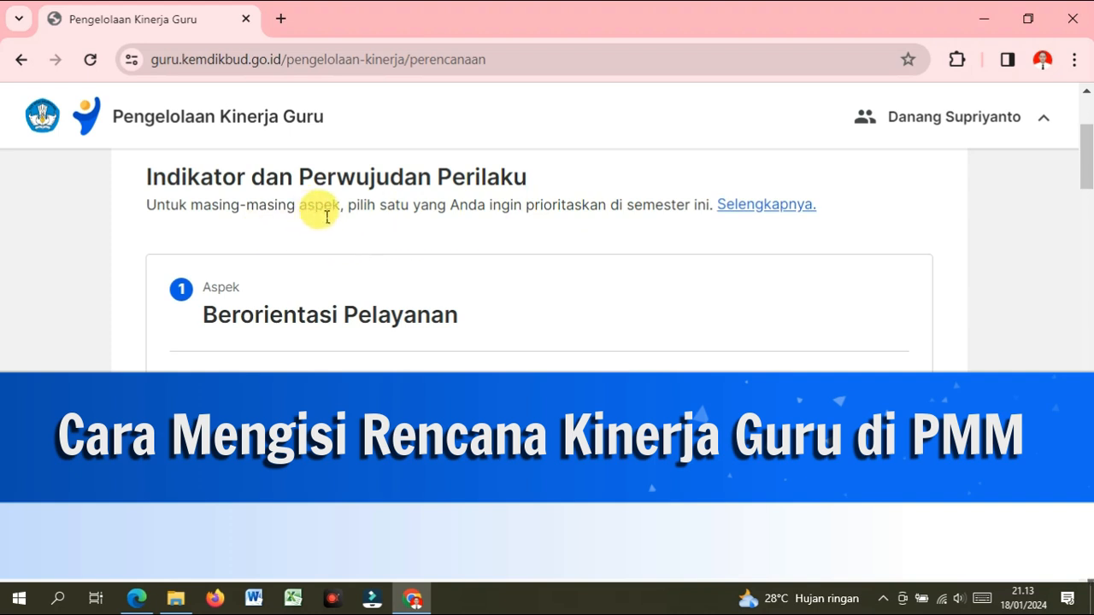
{"action": "left_click_drag", "start_coordinate": [381, 210], "coordinate": [431, 210]}
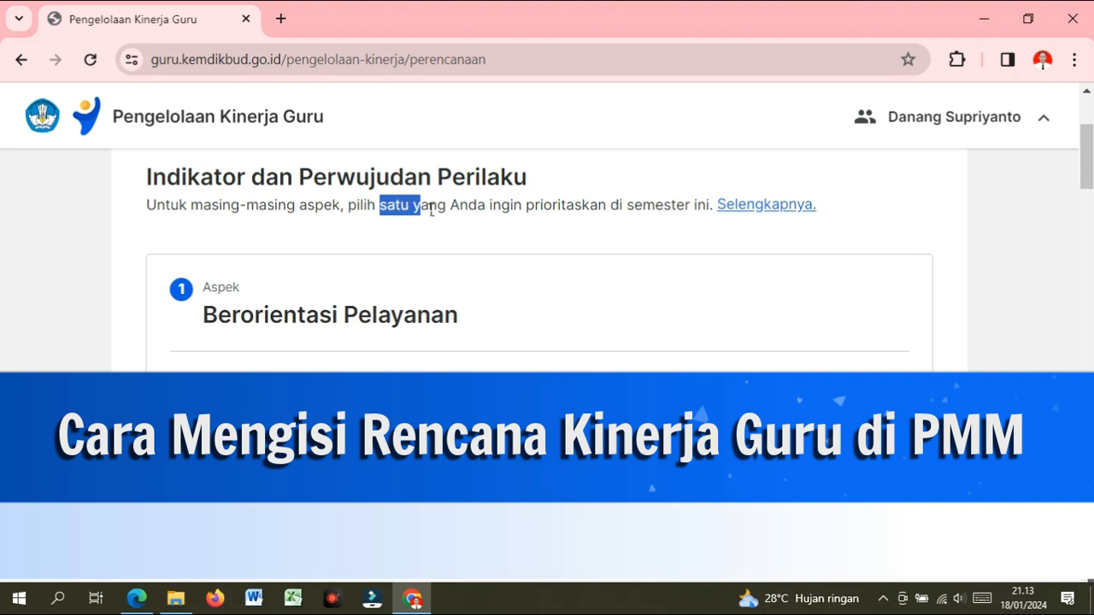
{"action": "left_click", "coordinate": [398, 228]}
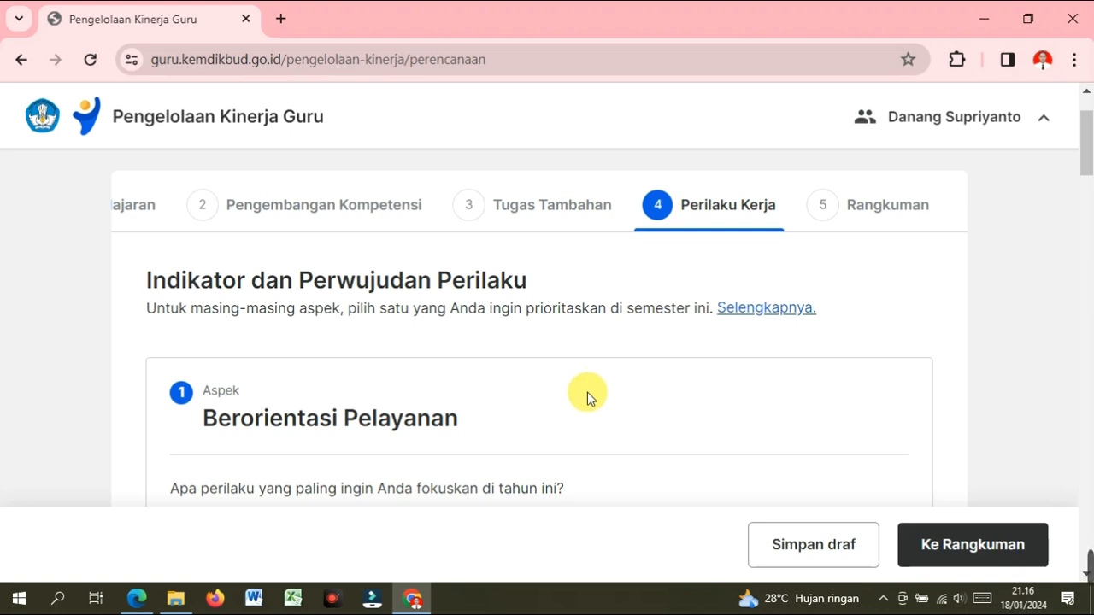
{"action": "scroll", "coordinate": [592, 393], "scroll_direction": "down", "scroll_amount": 1}
{"action": "scroll", "coordinate": [587, 397], "scroll_direction": "down", "scroll_amount": 1}
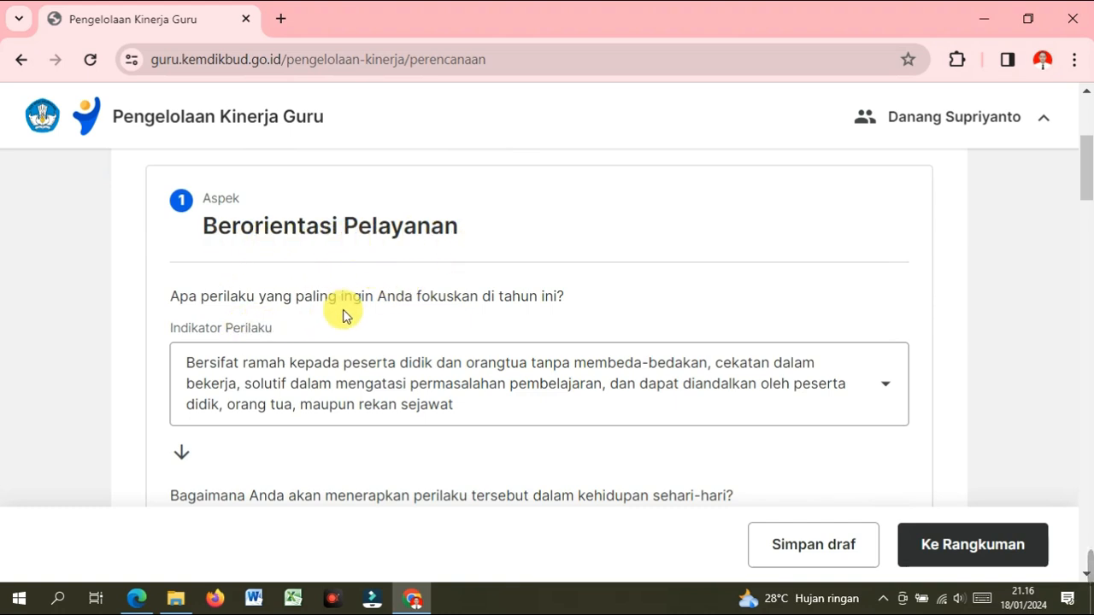
{"action": "scroll", "coordinate": [355, 312], "scroll_direction": "down", "scroll_amount": 1}
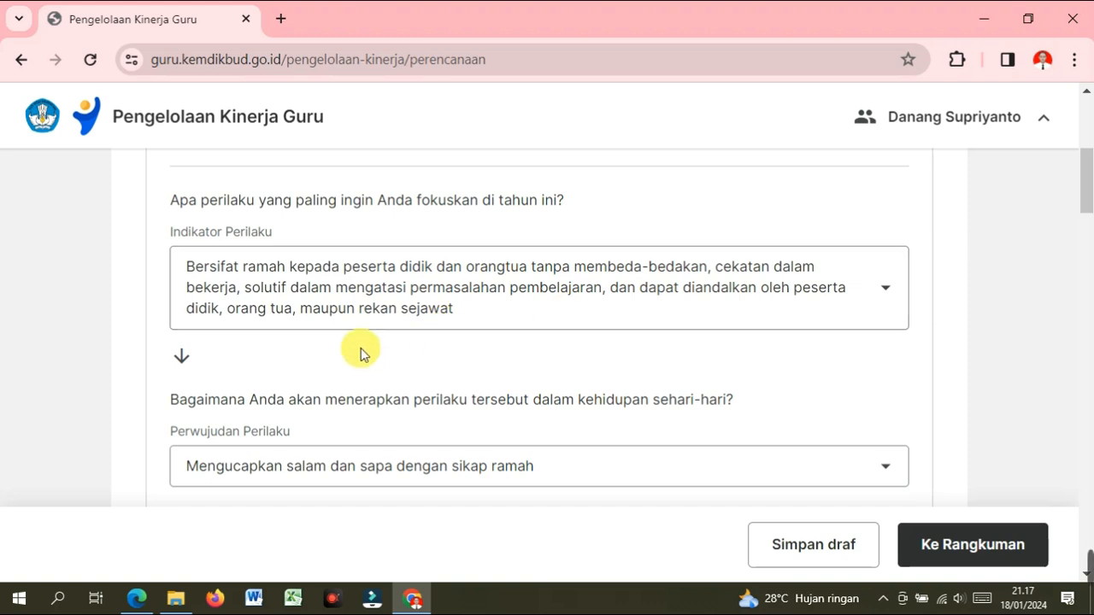
- Review the Indikator Perilaku and Perwujudan Perilaku chosen for the Akuntabel and Kompeten aspects
{"action": "scroll", "coordinate": [361, 350], "scroll_direction": "down", "scroll_amount": 1}
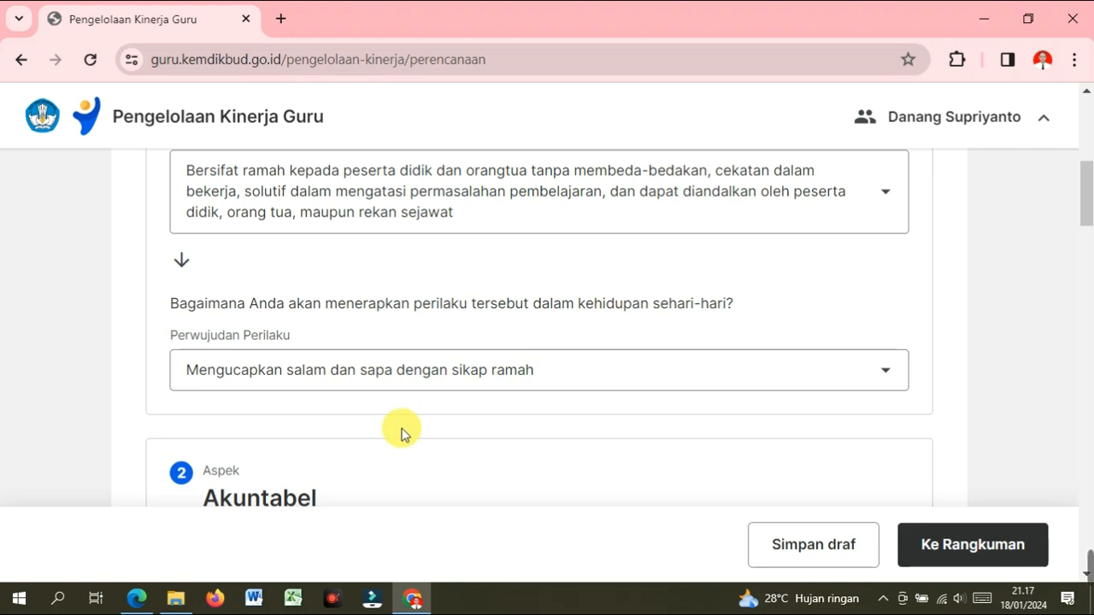
{"action": "scroll", "coordinate": [402, 433], "scroll_direction": "down", "scroll_amount": 3}
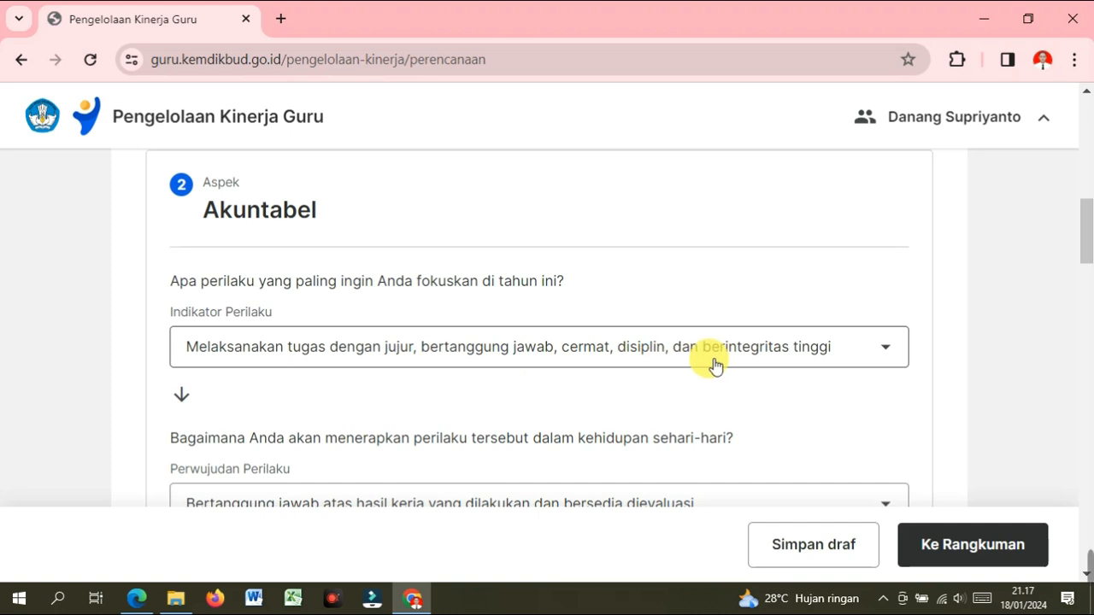
{"action": "scroll", "coordinate": [418, 371], "scroll_direction": "down", "scroll_amount": 1}
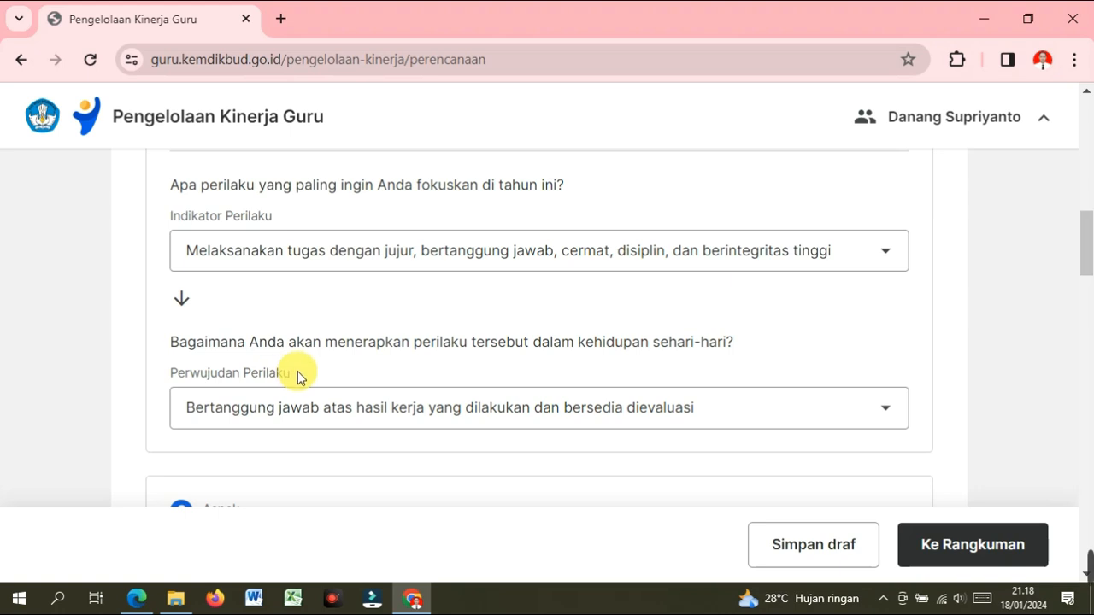
{"action": "scroll", "coordinate": [297, 376], "scroll_direction": "down", "scroll_amount": 1}
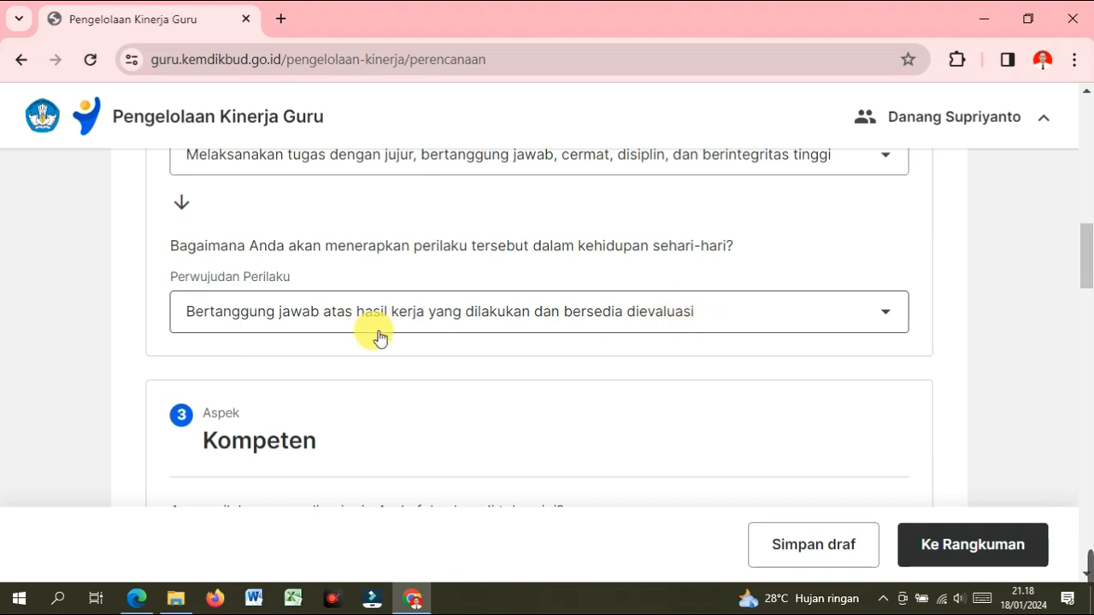
{"action": "scroll", "coordinate": [379, 335], "scroll_direction": "down", "scroll_amount": 3}
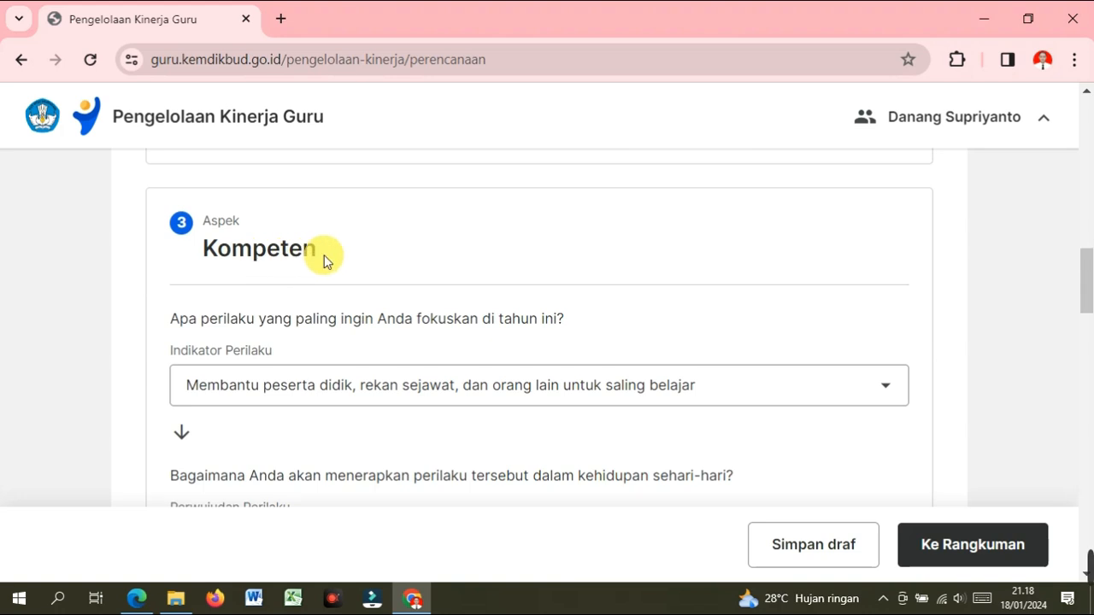
{"action": "scroll", "coordinate": [345, 258], "scroll_direction": "down", "scroll_amount": 2}
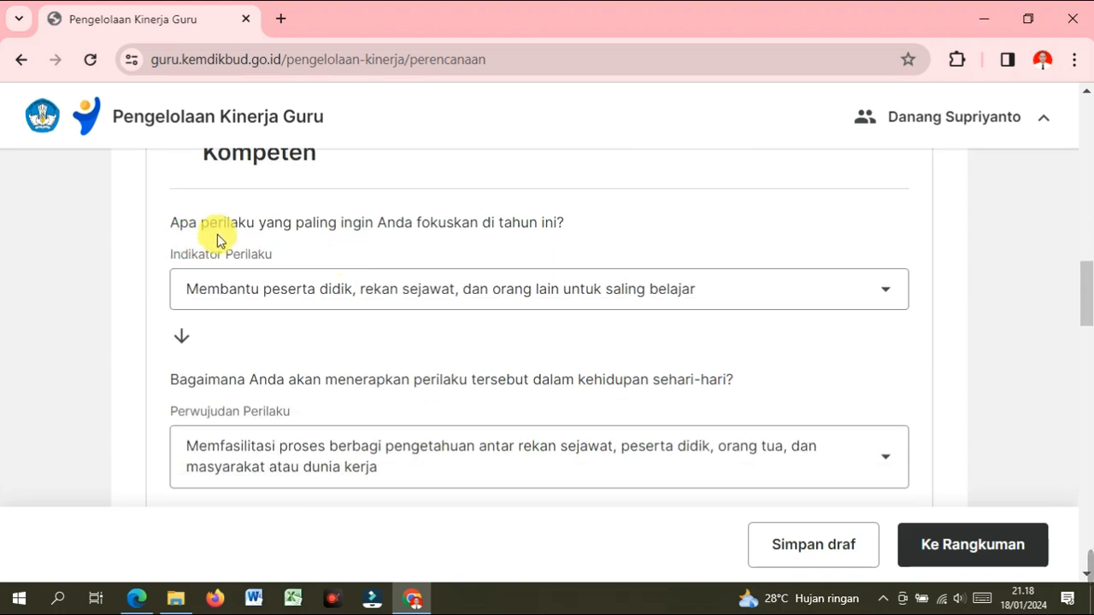
{"action": "scroll", "coordinate": [248, 256], "scroll_direction": "up", "scroll_amount": 2}
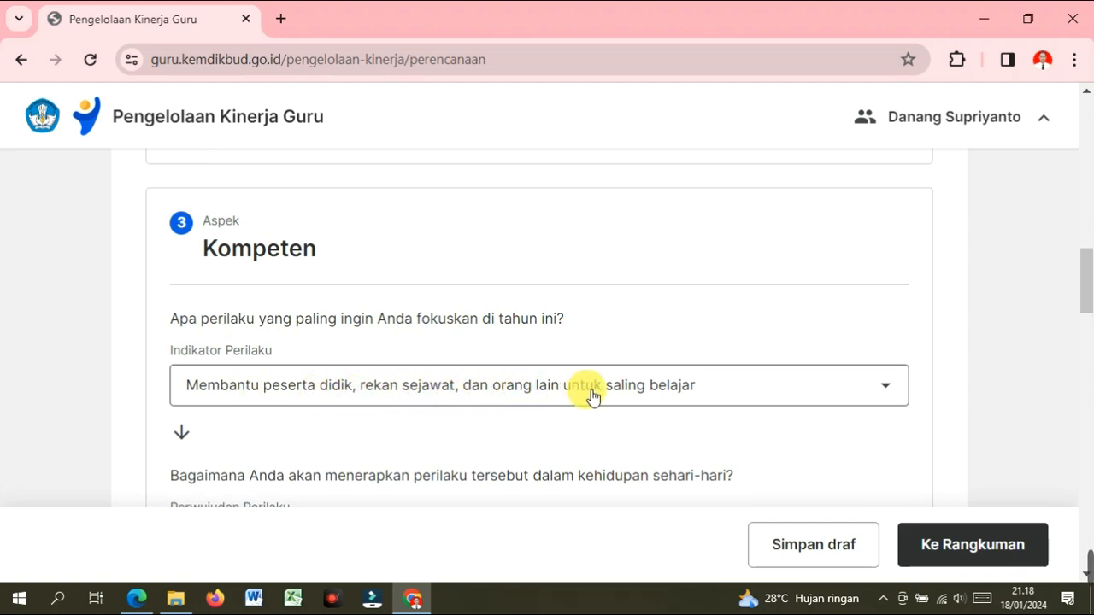
{"action": "scroll", "coordinate": [692, 397], "scroll_direction": "down", "scroll_amount": 2}
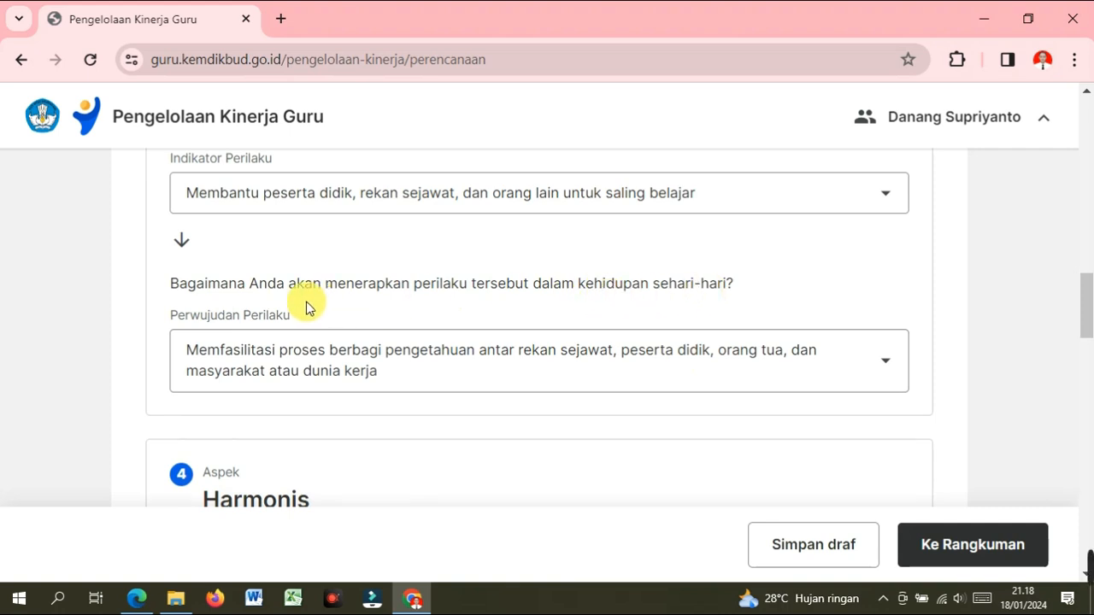
{"action": "scroll", "coordinate": [214, 315], "scroll_direction": "down", "scroll_amount": 1}
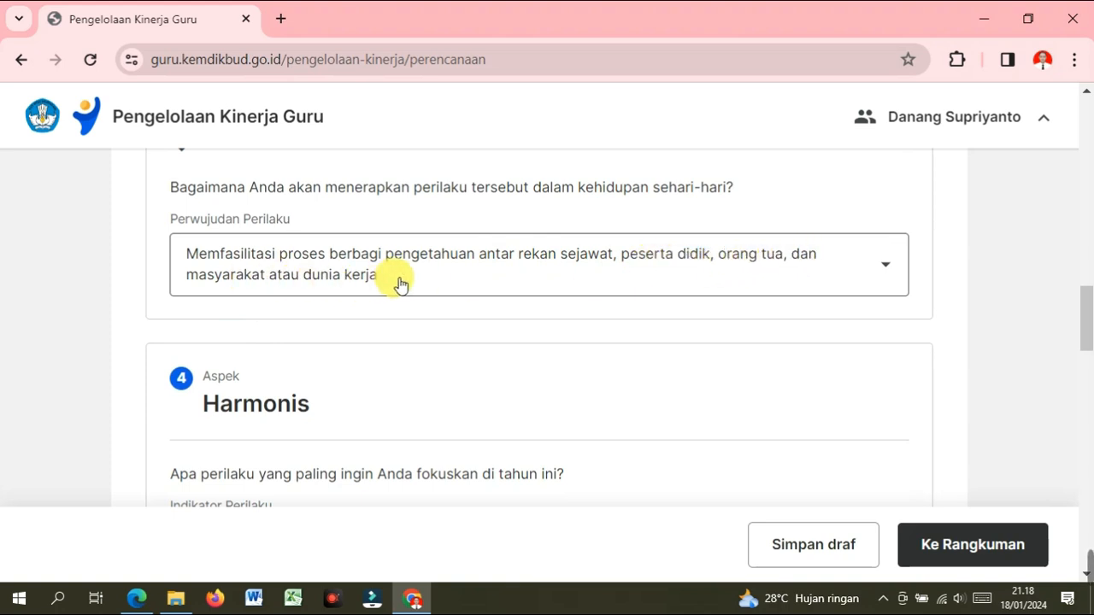
- Review the Indikator Perilaku and Perwujudan Perilaku chosen for the Harmonis and Loyal aspects
{"action": "scroll", "coordinate": [398, 284], "scroll_direction": "down", "scroll_amount": 2}
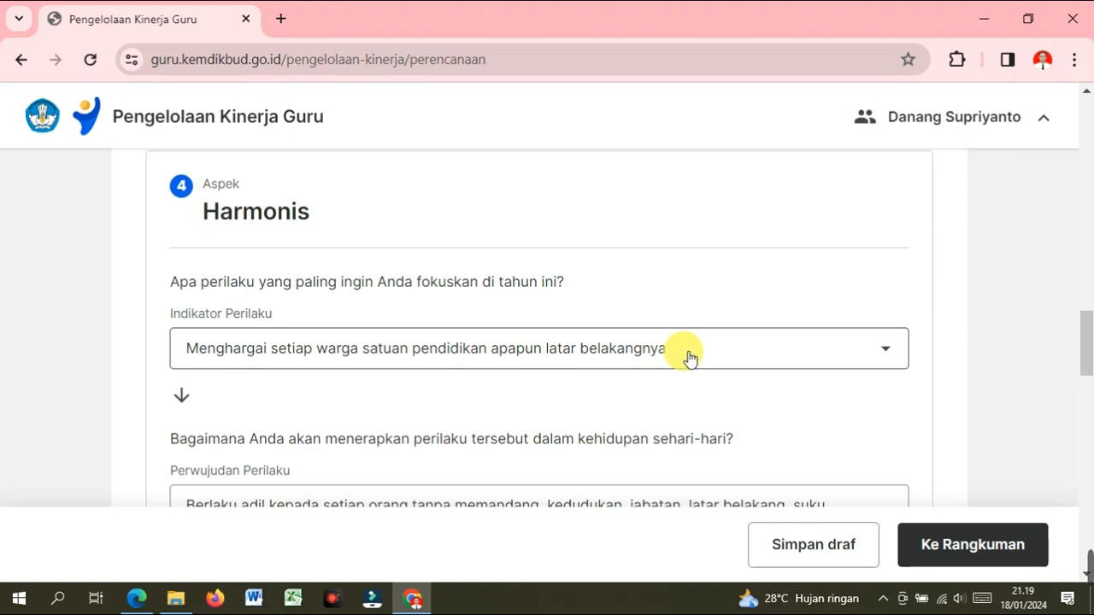
{"action": "scroll", "coordinate": [680, 358], "scroll_direction": "down", "scroll_amount": 1}
{"action": "scroll", "coordinate": [667, 359], "scroll_direction": "down", "scroll_amount": 1}
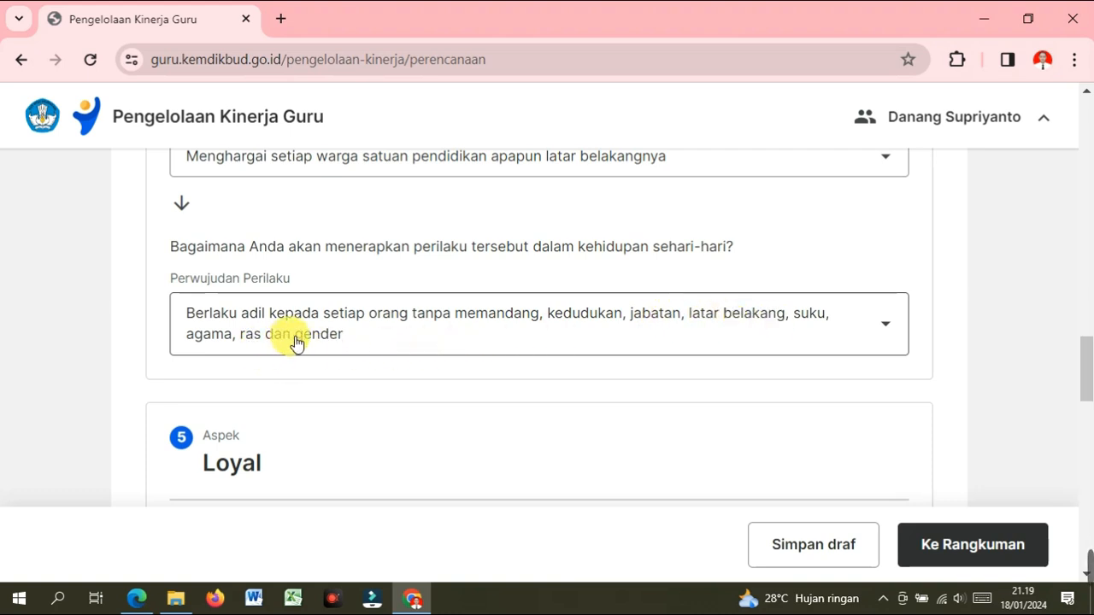
{"action": "scroll", "coordinate": [372, 338], "scroll_direction": "down", "scroll_amount": 2}
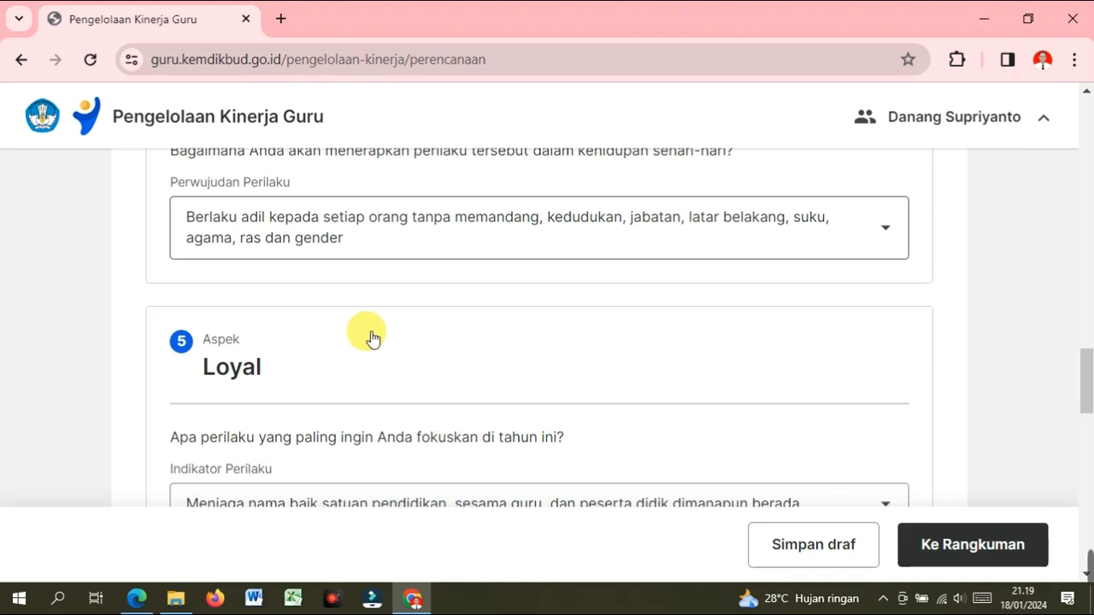
{"action": "scroll", "coordinate": [368, 336], "scroll_direction": "down", "scroll_amount": 1}
{"action": "scroll", "coordinate": [366, 335], "scroll_direction": "up", "scroll_amount": 1}
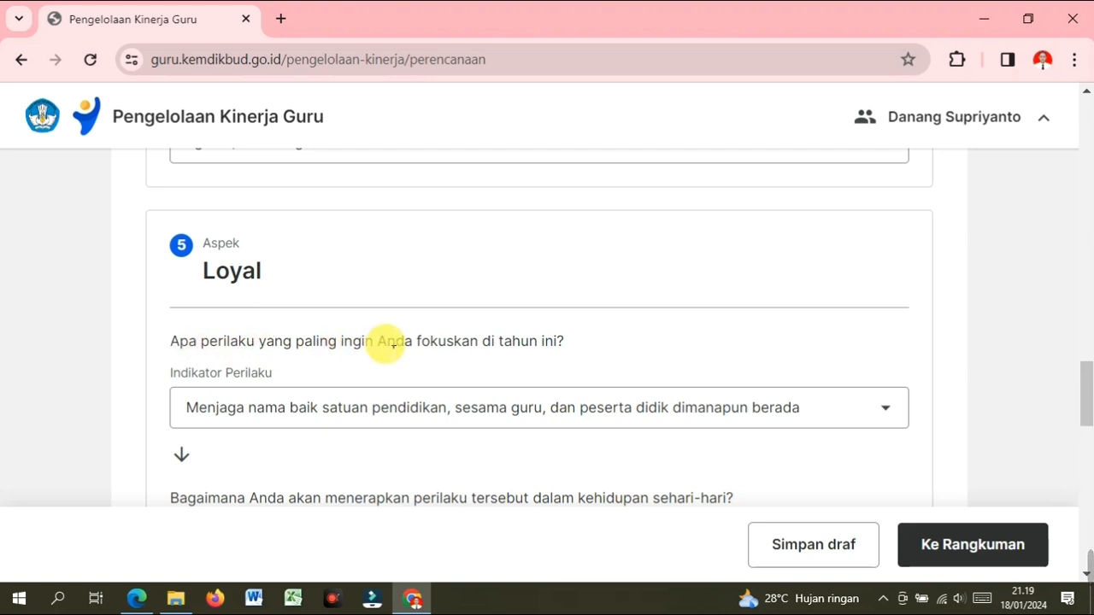
{"action": "scroll", "coordinate": [569, 351], "scroll_direction": "down", "scroll_amount": 1}
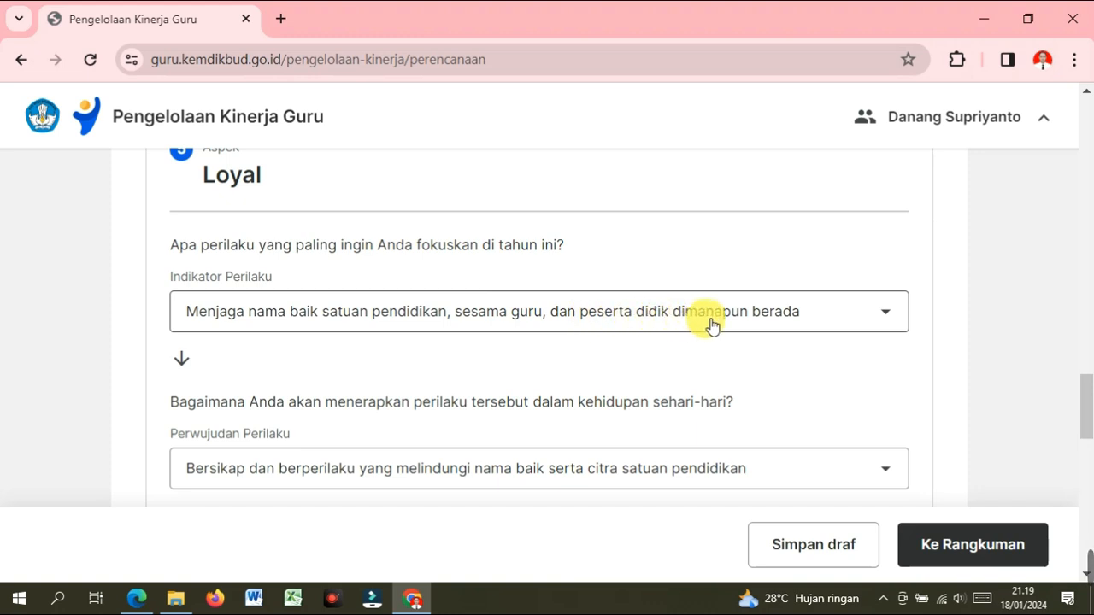
{"action": "scroll", "coordinate": [533, 342], "scroll_direction": "down", "scroll_amount": 2}
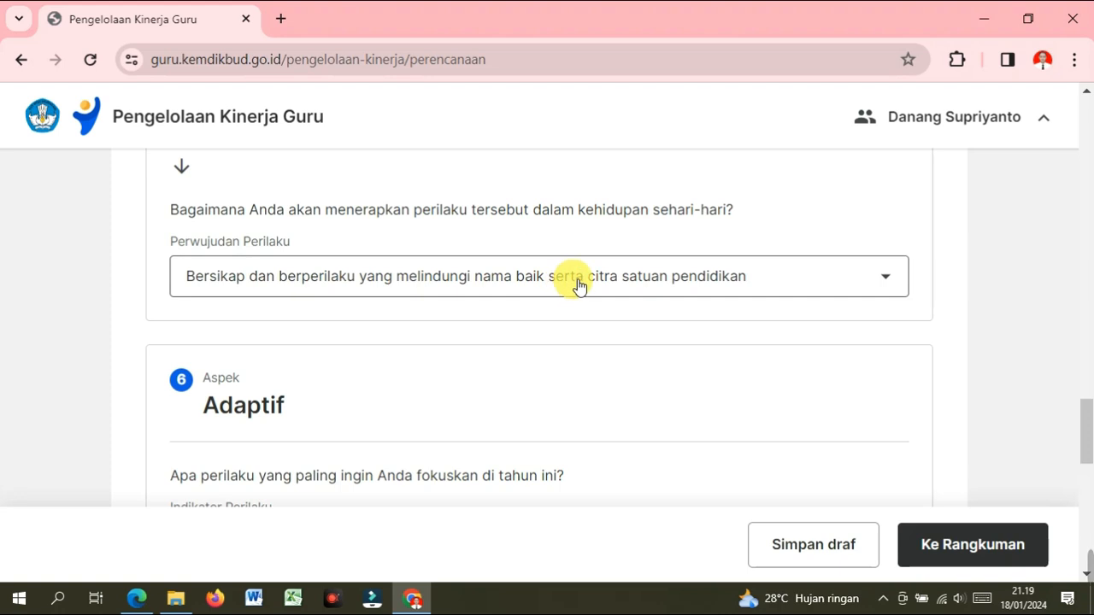
- Review the Indikator Perilaku and Perwujudan Perilaku chosen for the Adaptif and Kolaboratif aspects
{"action": "scroll", "coordinate": [407, 297], "scroll_direction": "down", "scroll_amount": 1}
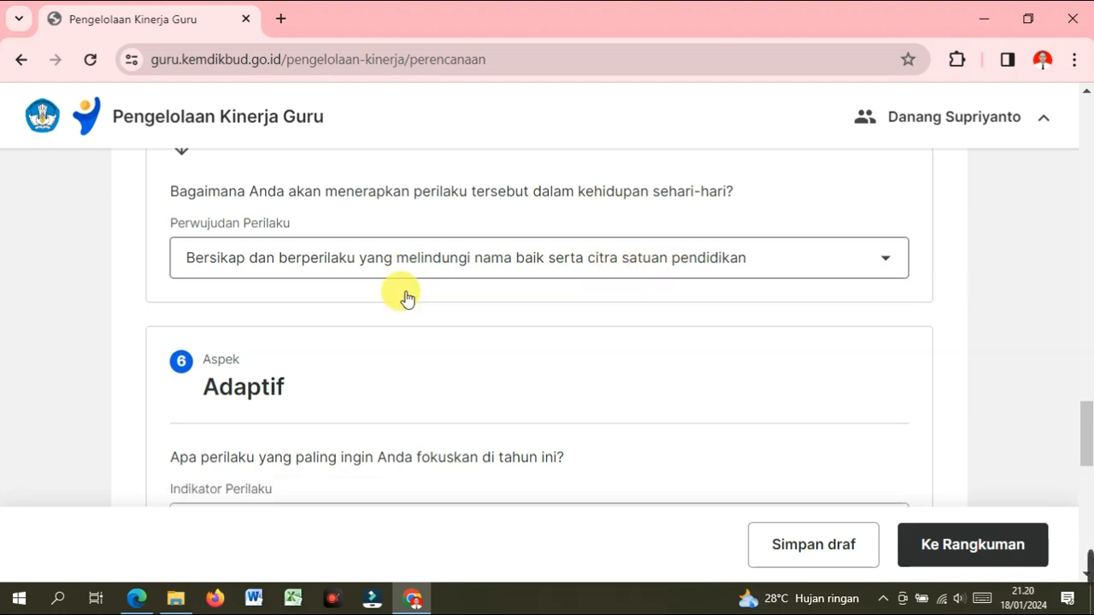
{"action": "scroll", "coordinate": [408, 296], "scroll_direction": "down", "scroll_amount": 2}
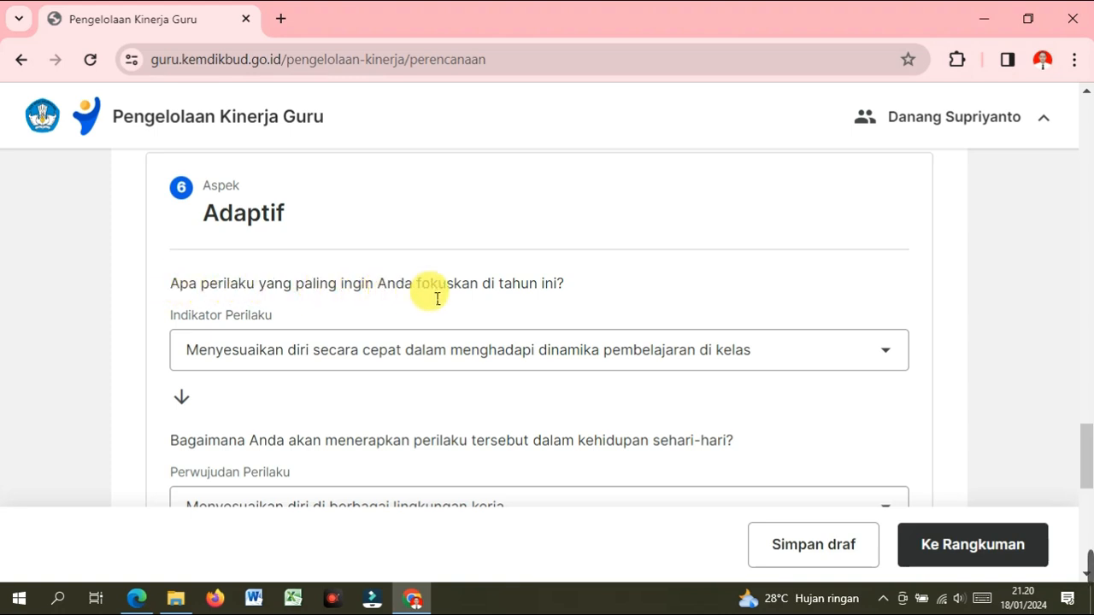
{"action": "scroll", "coordinate": [266, 359], "scroll_direction": "down", "scroll_amount": 1}
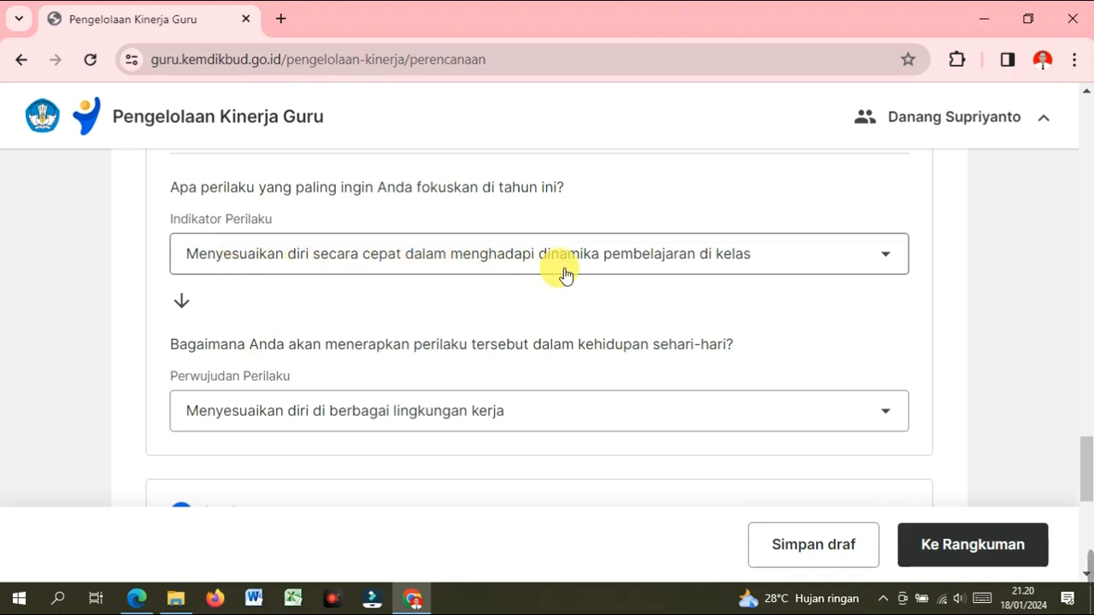
{"action": "scroll", "coordinate": [276, 318], "scroll_direction": "down", "scroll_amount": 1}
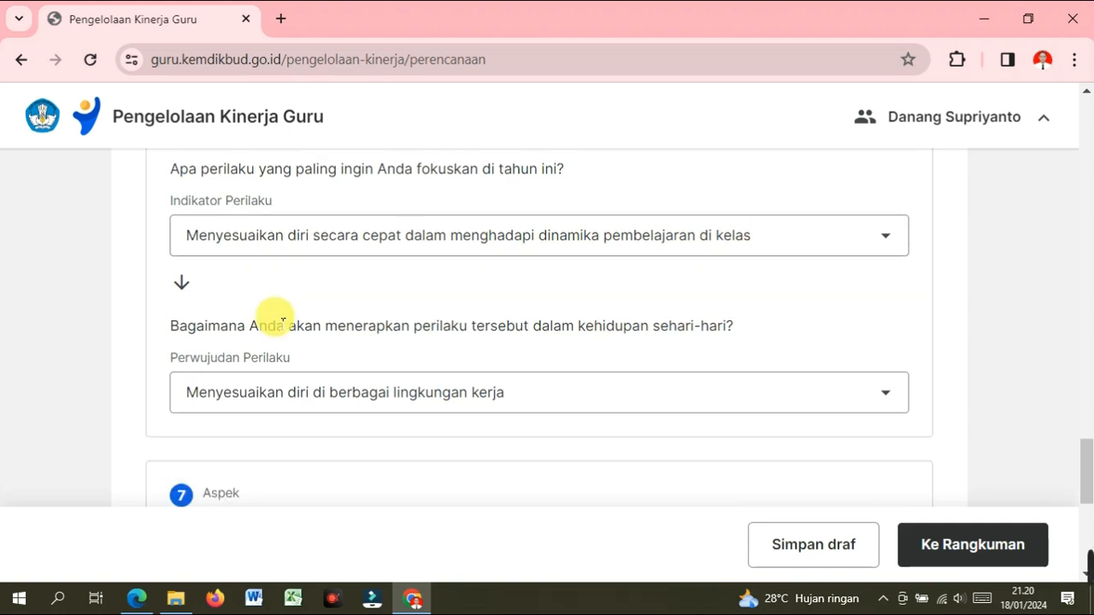
{"action": "scroll", "coordinate": [230, 236], "scroll_direction": "down", "scroll_amount": 1}
{"action": "scroll", "coordinate": [226, 233], "scroll_direction": "up", "scroll_amount": 1}
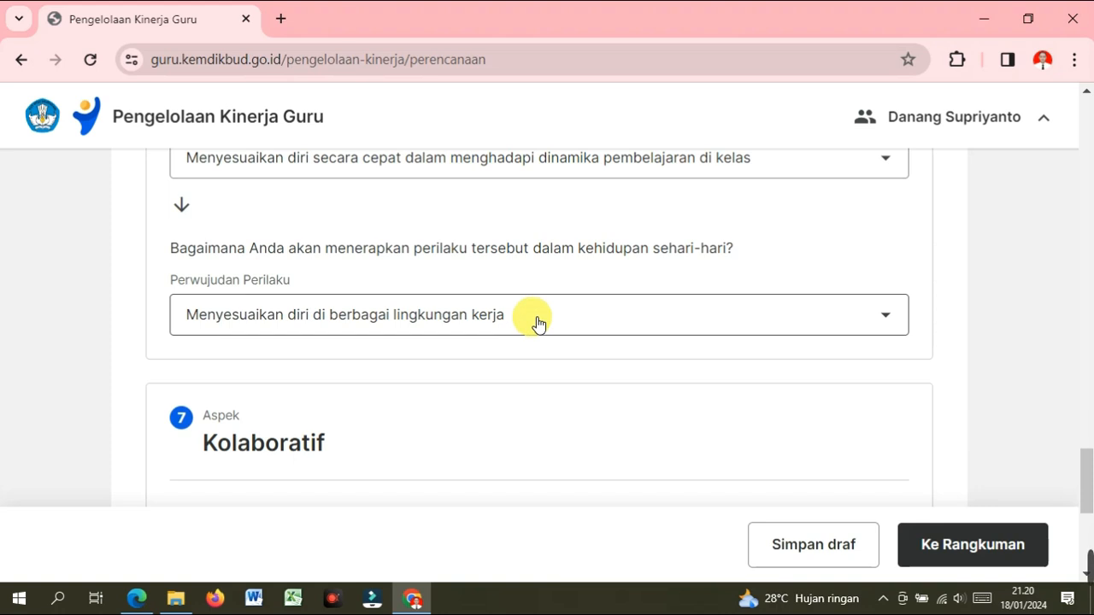
{"action": "scroll", "coordinate": [537, 323], "scroll_direction": "down", "scroll_amount": 2}
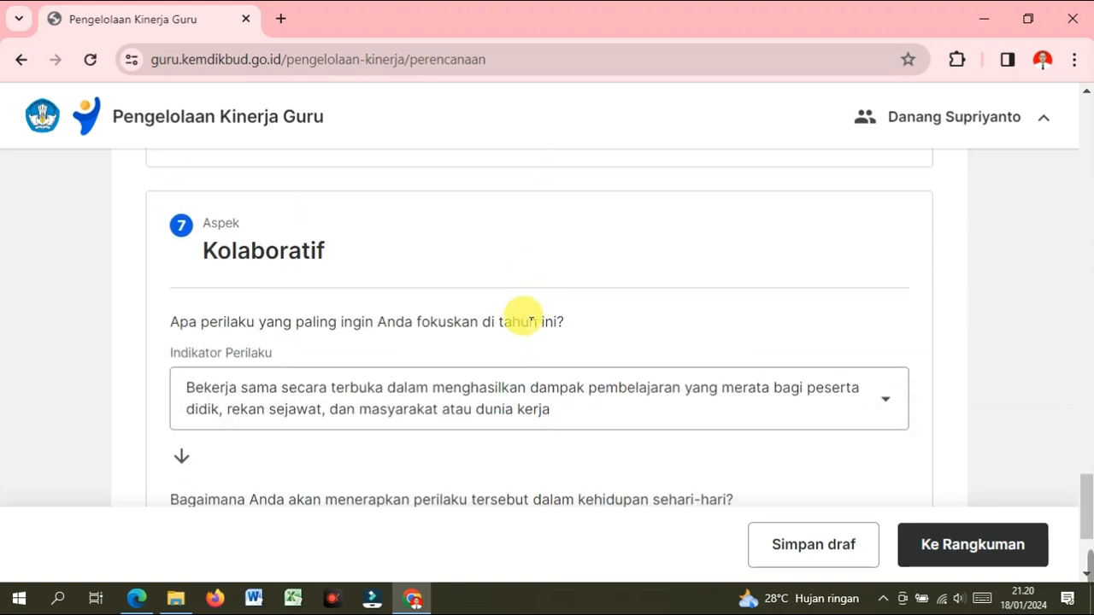
{"action": "scroll", "coordinate": [337, 269], "scroll_direction": "down", "scroll_amount": 1}
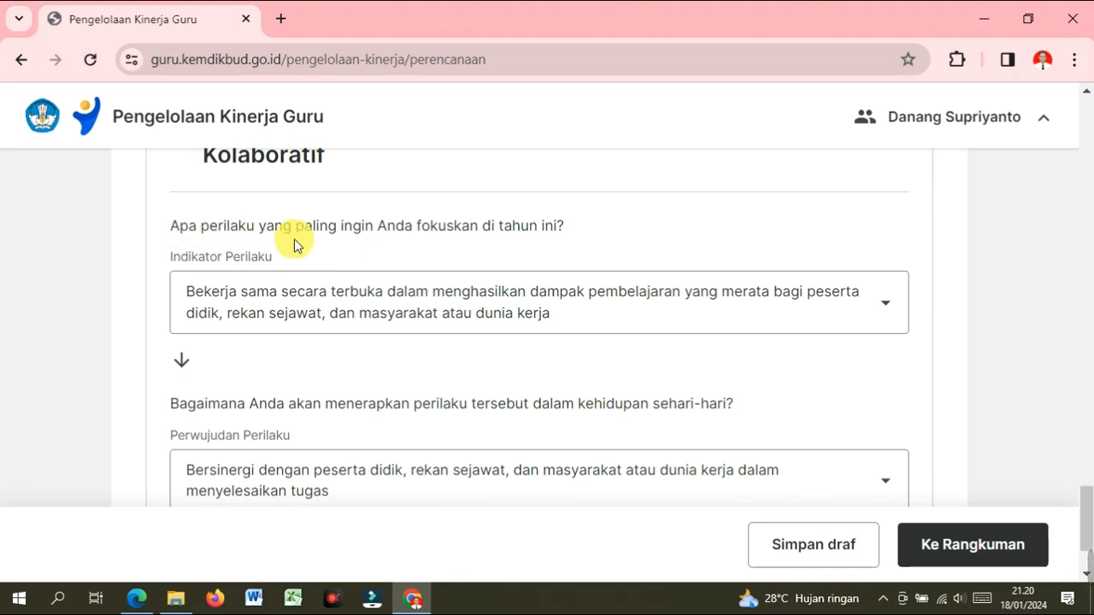
{"action": "scroll", "coordinate": [379, 242], "scroll_direction": "up", "scroll_amount": 1}
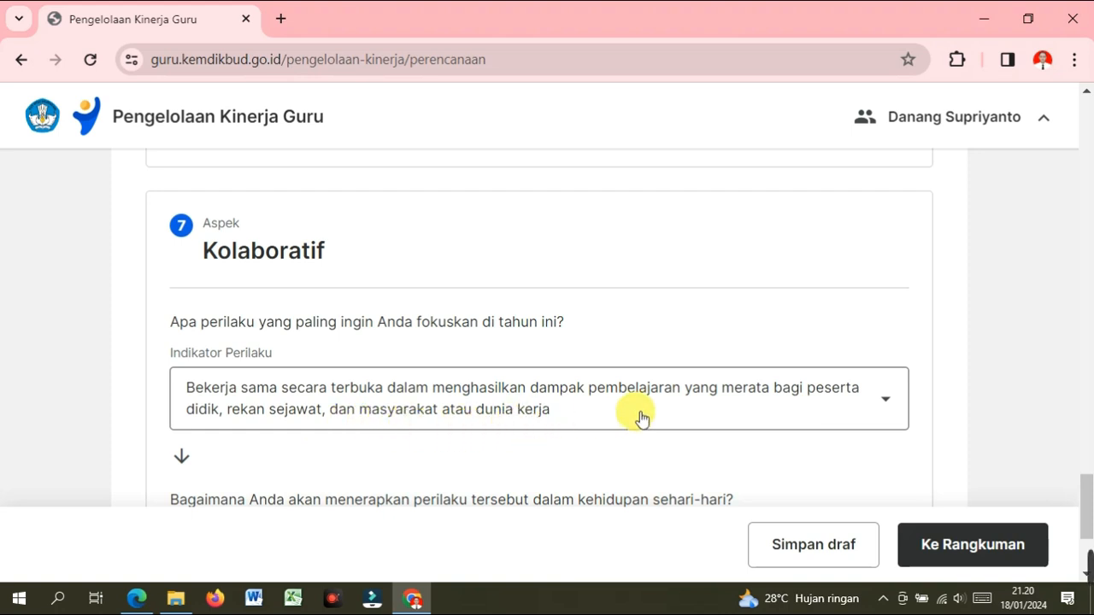
{"action": "scroll", "coordinate": [632, 416], "scroll_direction": "down", "scroll_amount": 2}
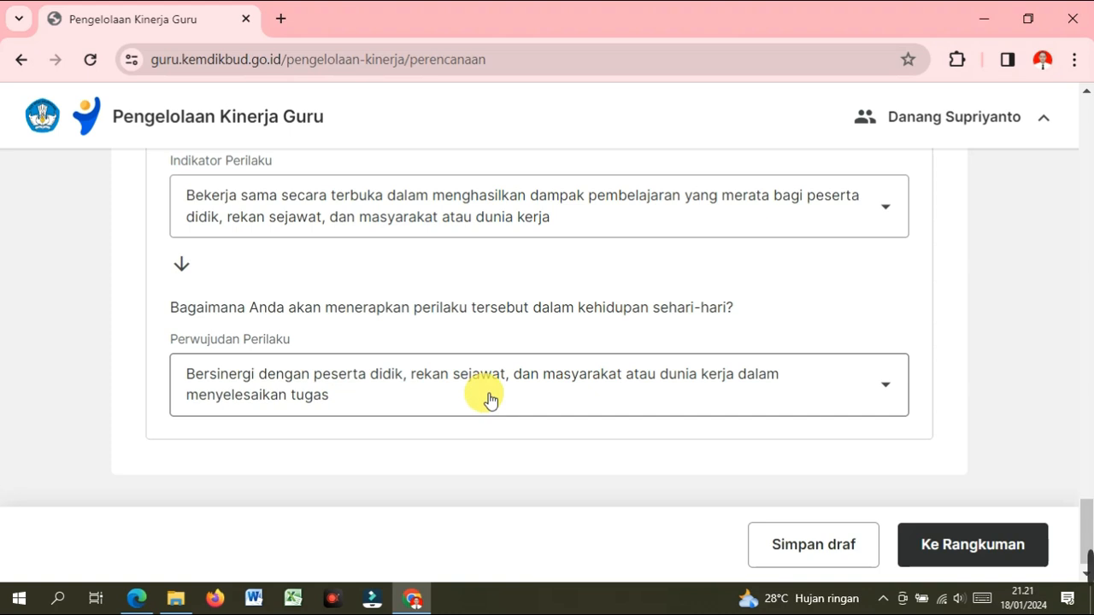
- Return to the Berorientasi Pelayanan aspect and examine the alternative Indikator Perilaku options without changing the selection
{"action": "scroll", "coordinate": [489, 400], "scroll_direction": "up", "scroll_amount": 15}
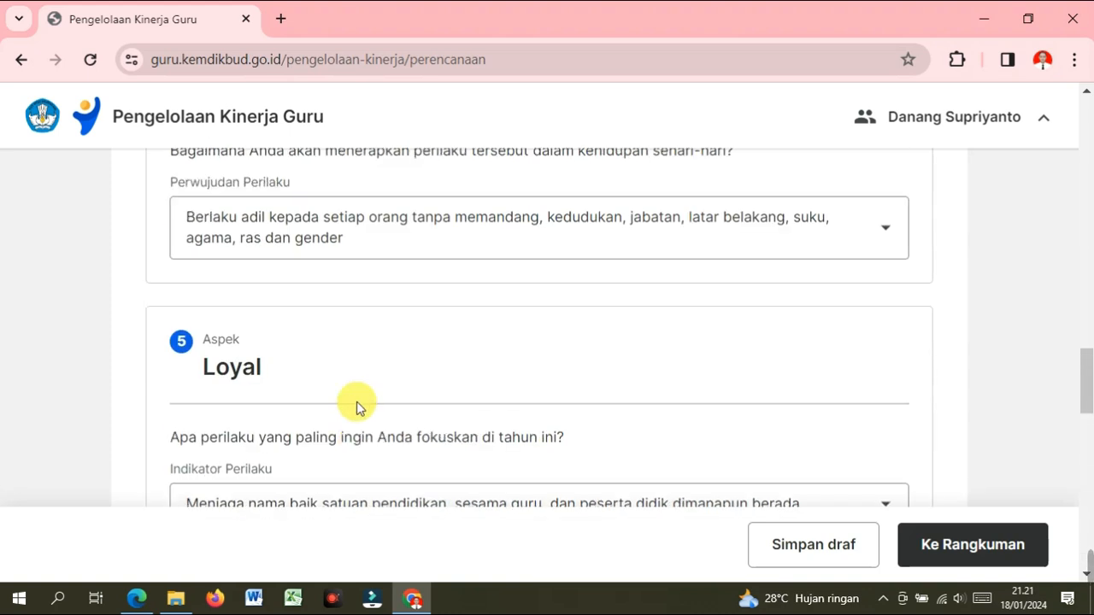
{"action": "scroll", "coordinate": [356, 408], "scroll_direction": "up", "scroll_amount": 3}
{"action": "scroll", "coordinate": [356, 407], "scroll_direction": "up", "scroll_amount": 7}
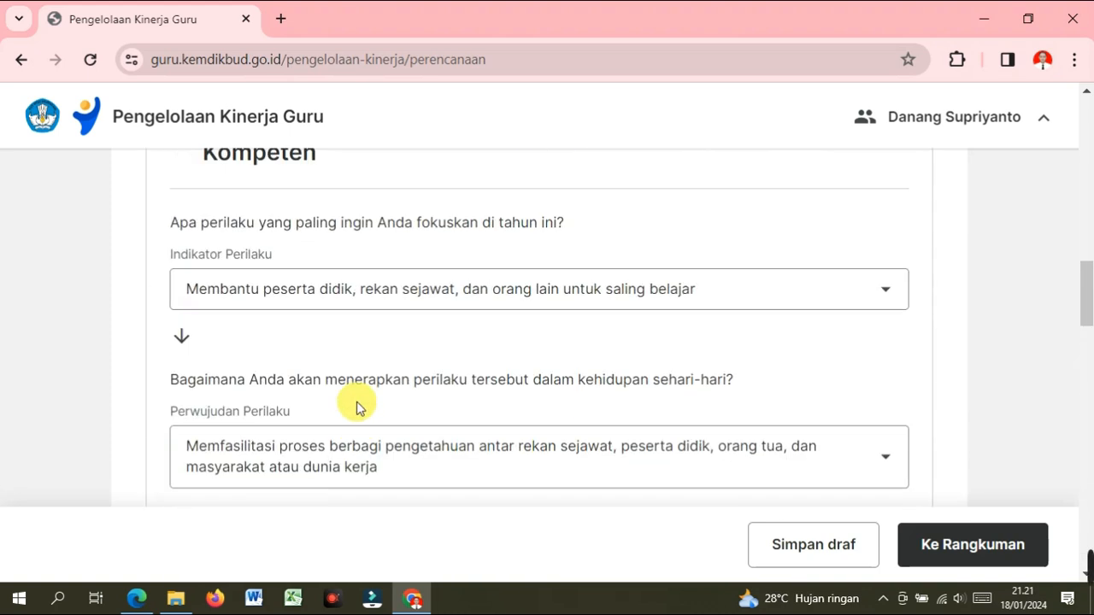
{"action": "scroll", "coordinate": [356, 407], "scroll_direction": "up", "scroll_amount": 10}
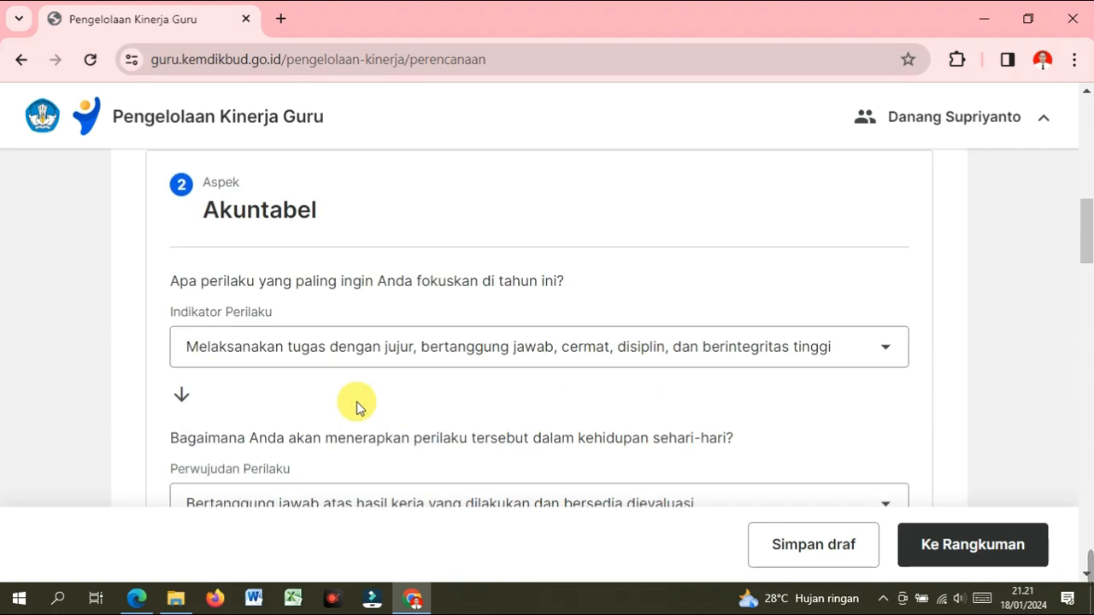
{"action": "scroll", "coordinate": [357, 408], "scroll_direction": "up", "scroll_amount": 3}
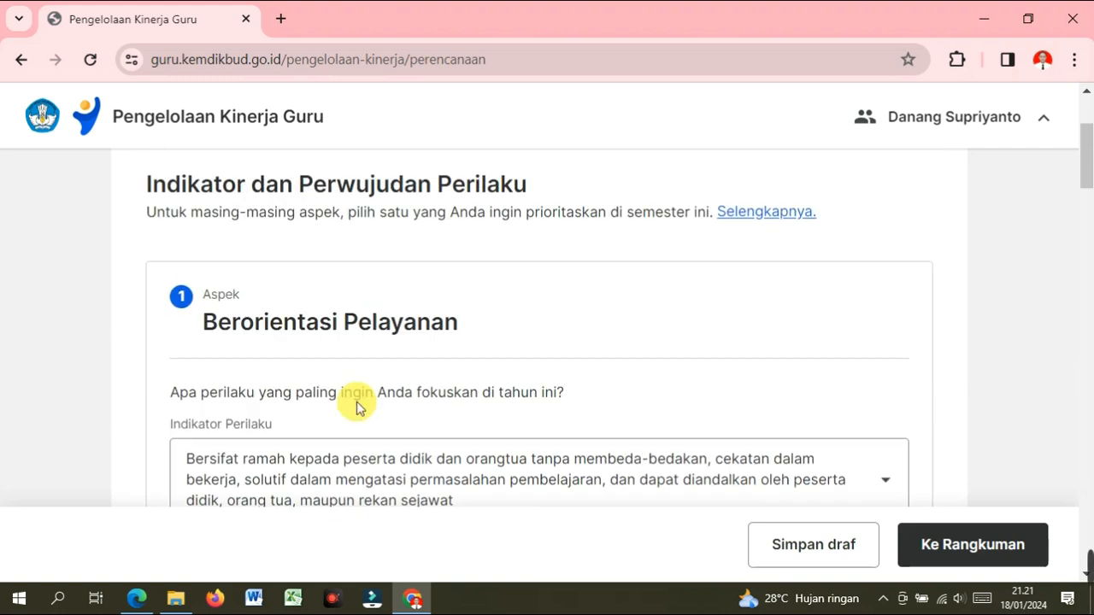
{"action": "scroll", "coordinate": [356, 407], "scroll_direction": "down", "scroll_amount": 2}
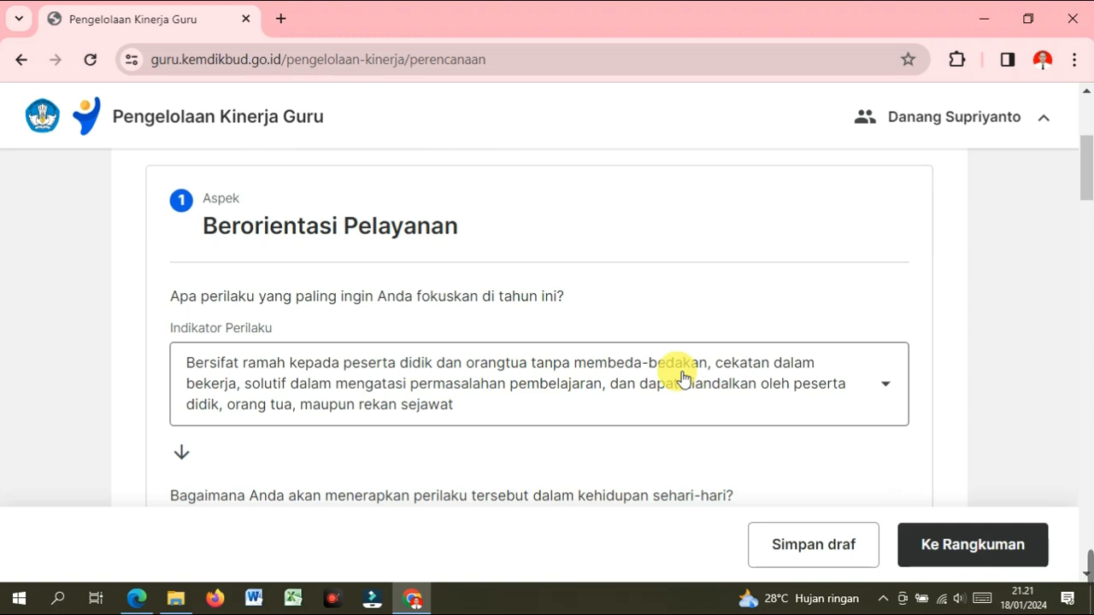
{"action": "left_click", "coordinate": [888, 390]}
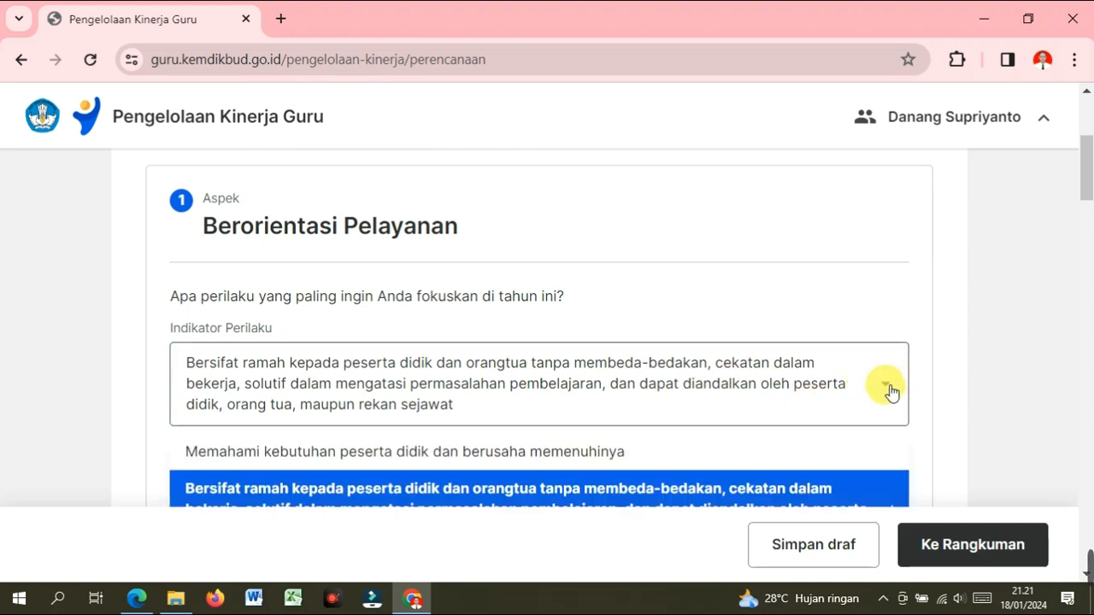
{"action": "scroll", "coordinate": [887, 398], "scroll_direction": "down", "scroll_amount": 3}
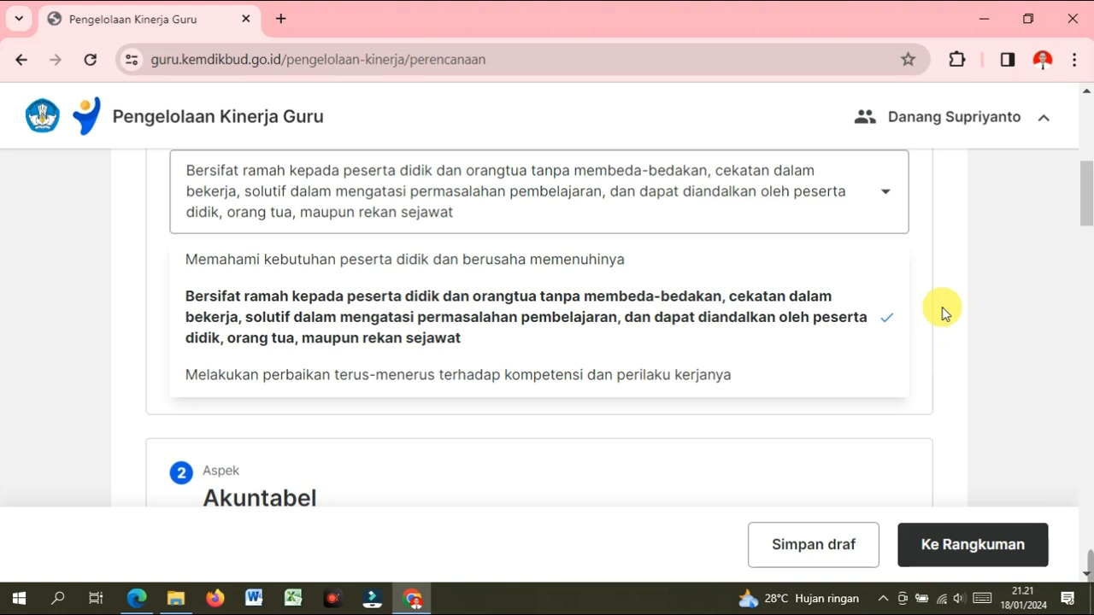
{"action": "left_click", "coordinate": [942, 307]}
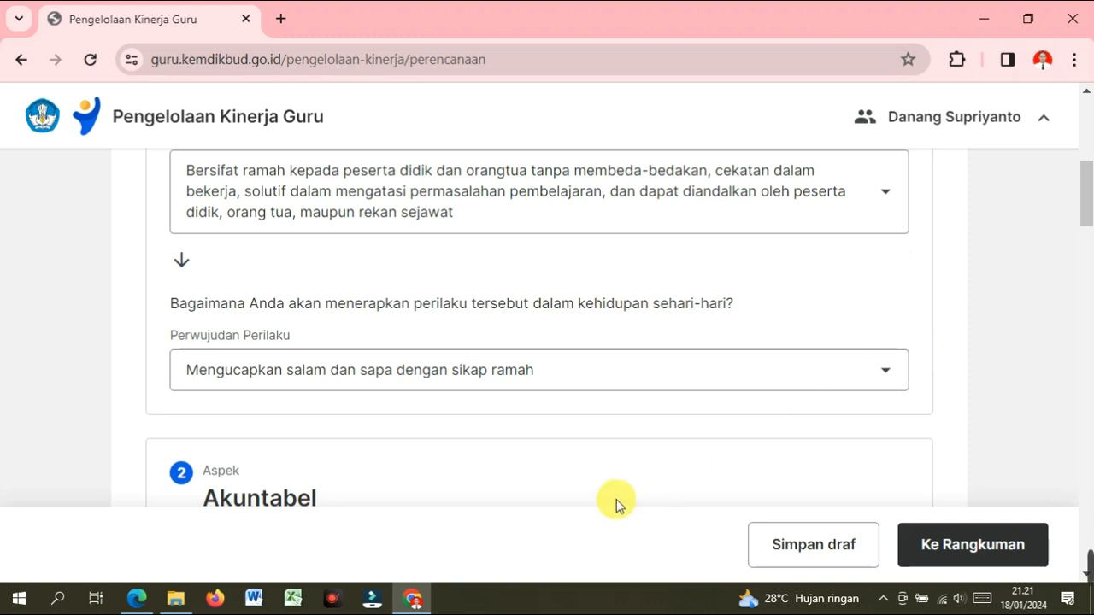
- Look over the remaining Perilaku Kerja aspects once more, from Akuntabel through Kolaboratif at the end of the form
{"action": "scroll", "coordinate": [560, 307], "scroll_direction": "down", "scroll_amount": 10}
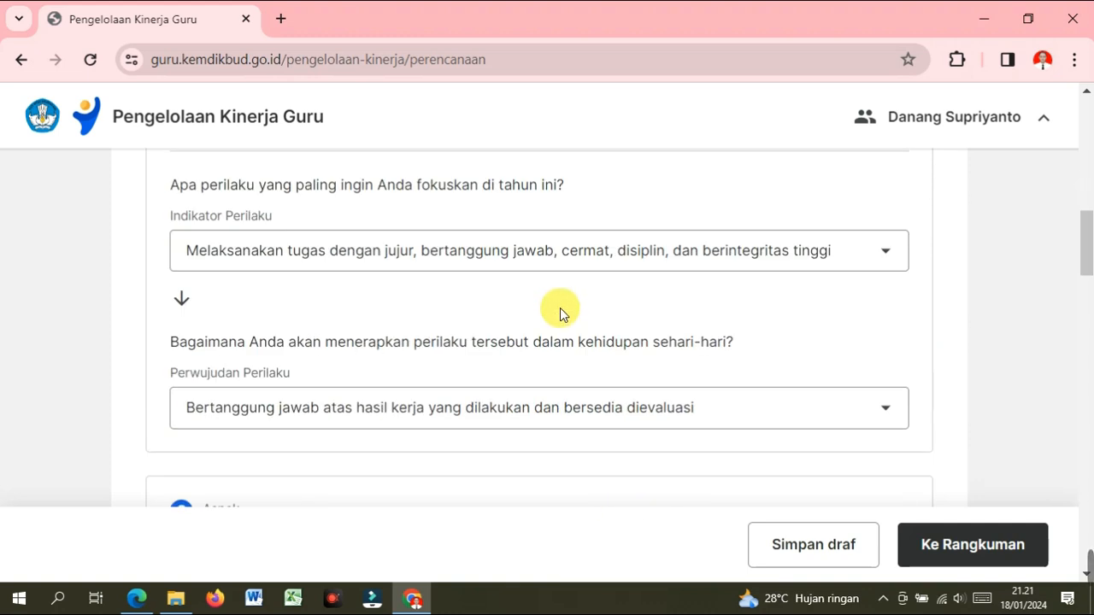
{"action": "scroll", "coordinate": [565, 320], "scroll_direction": "down", "scroll_amount": 20}
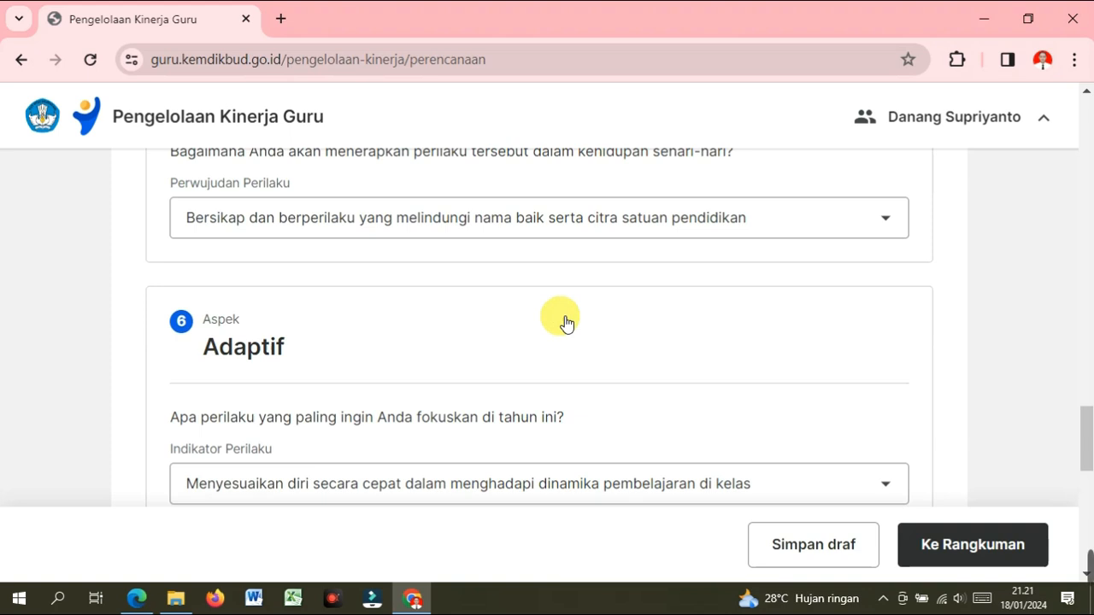
{"action": "scroll", "coordinate": [562, 318], "scroll_direction": "down", "scroll_amount": 2}
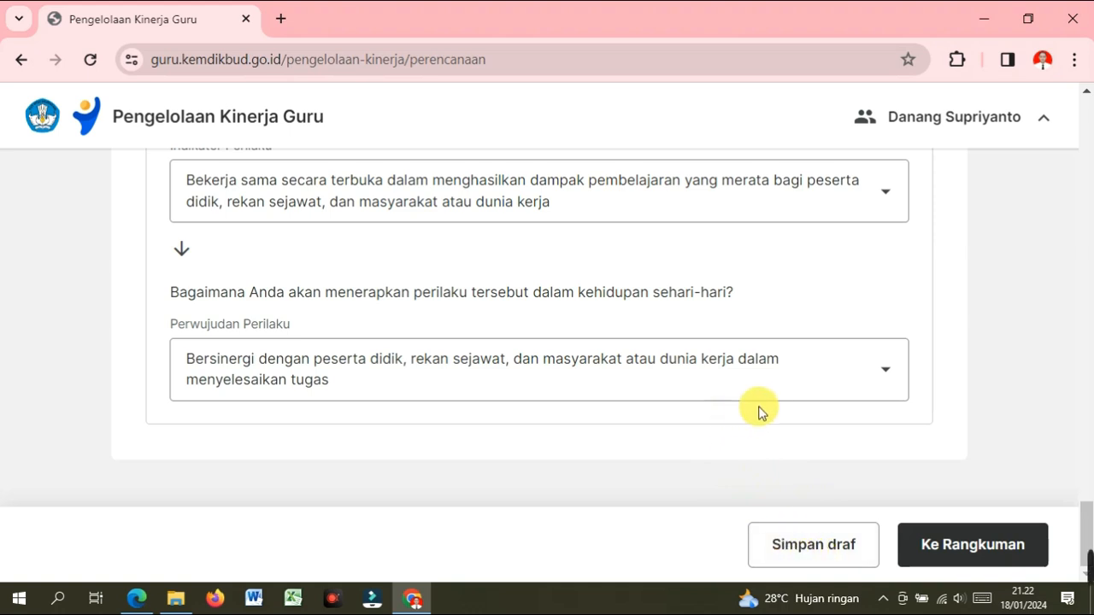
- Continue to the Rangkuman and review the first Rencana Hasil Kerja under Hasil Kerja Utama with its targets and Bukti Dukung
{"action": "left_click", "coordinate": [960, 552]}
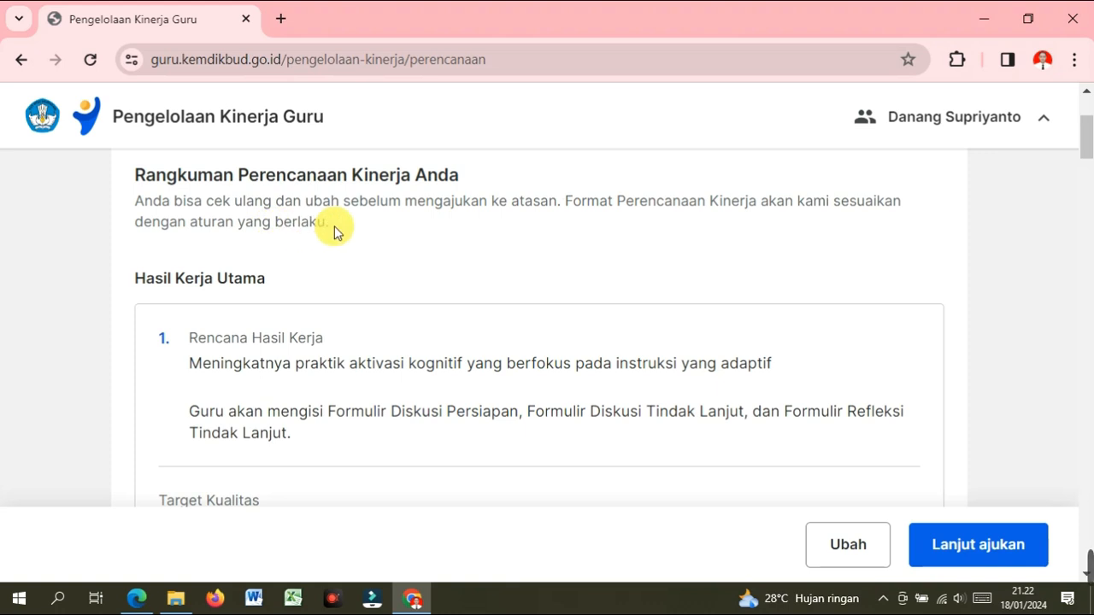
{"action": "scroll", "coordinate": [334, 230], "scroll_direction": "down", "scroll_amount": 2}
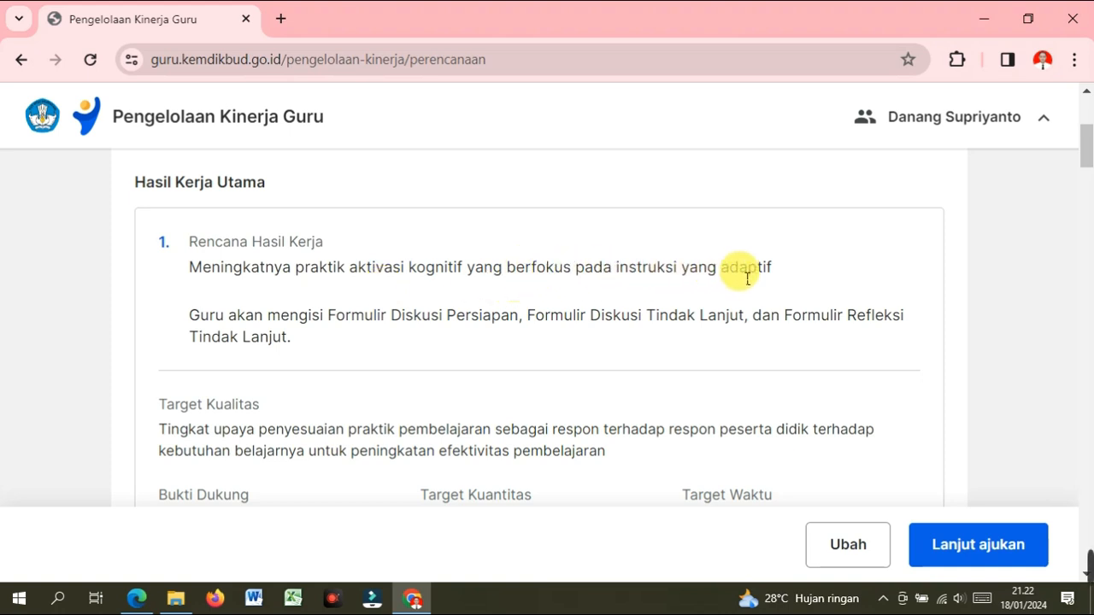
{"action": "scroll", "coordinate": [676, 283], "scroll_direction": "down", "scroll_amount": 1}
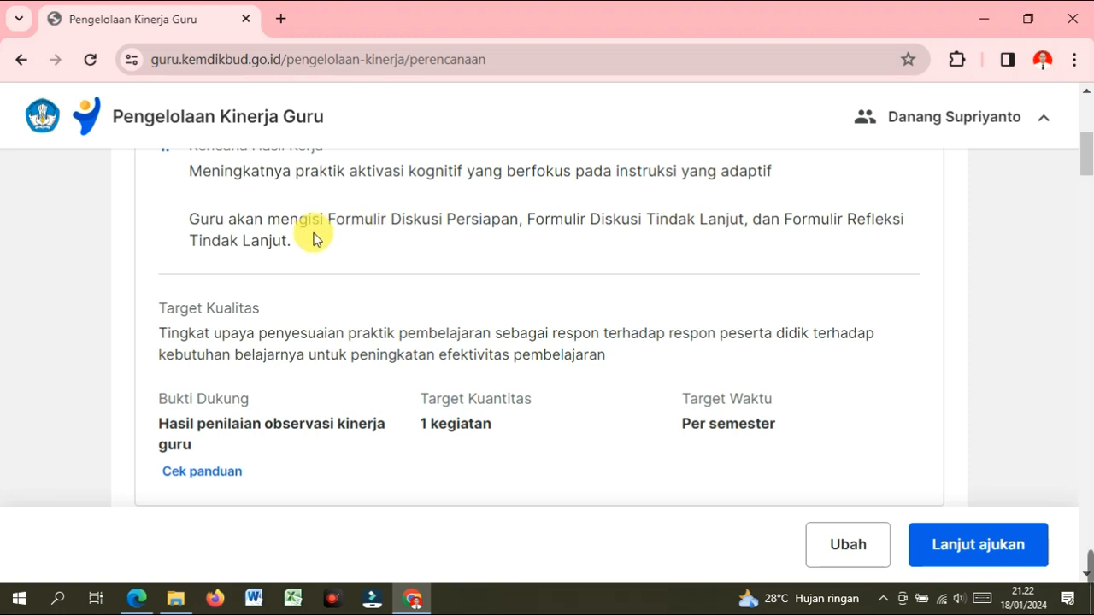
{"action": "scroll", "coordinate": [313, 238], "scroll_direction": "down", "scroll_amount": 1}
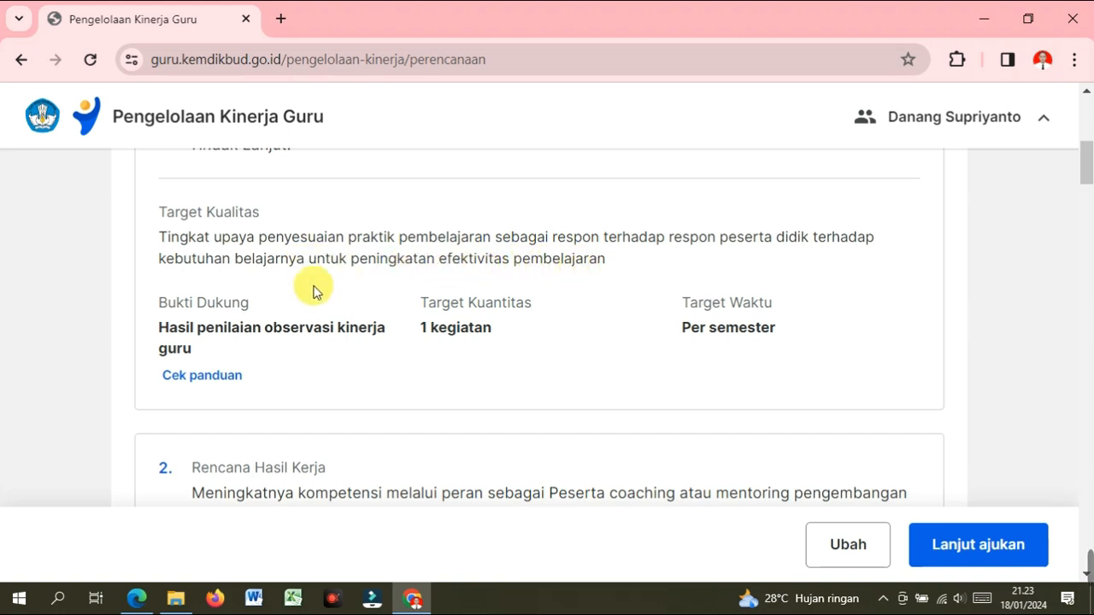
{"action": "scroll", "coordinate": [309, 288], "scroll_direction": "down", "scroll_amount": 2}
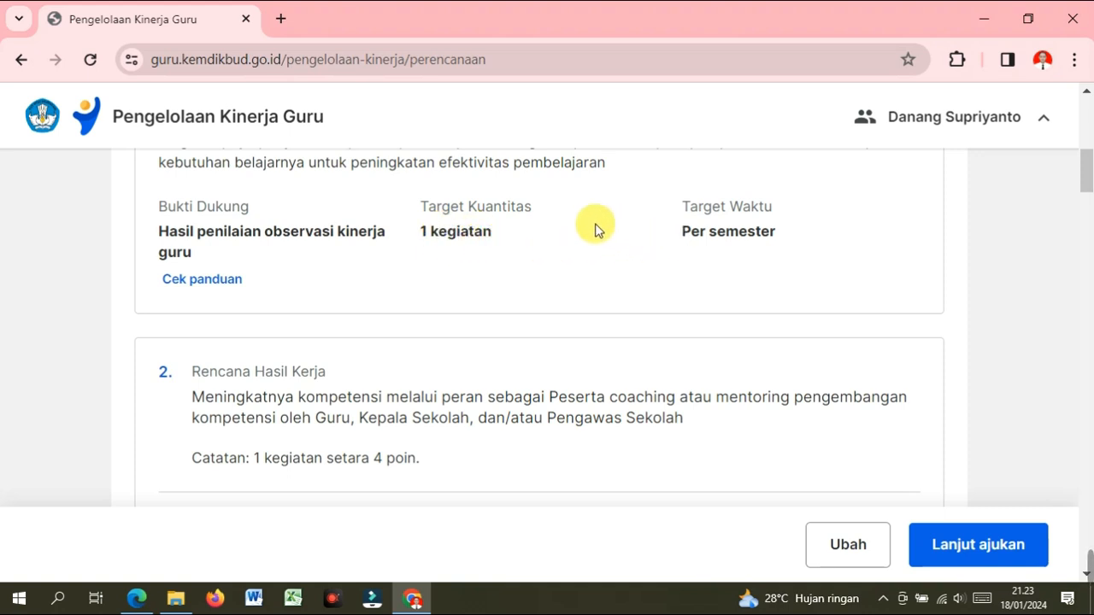
- Review Rencana Hasil Kerja 2 to 4 in the summary, including each one's Target Kualitas, Bukti Dukung, Target Kuantitas, Target Waktu and Poin
{"action": "scroll", "coordinate": [581, 256], "scroll_direction": "down", "scroll_amount": 2}
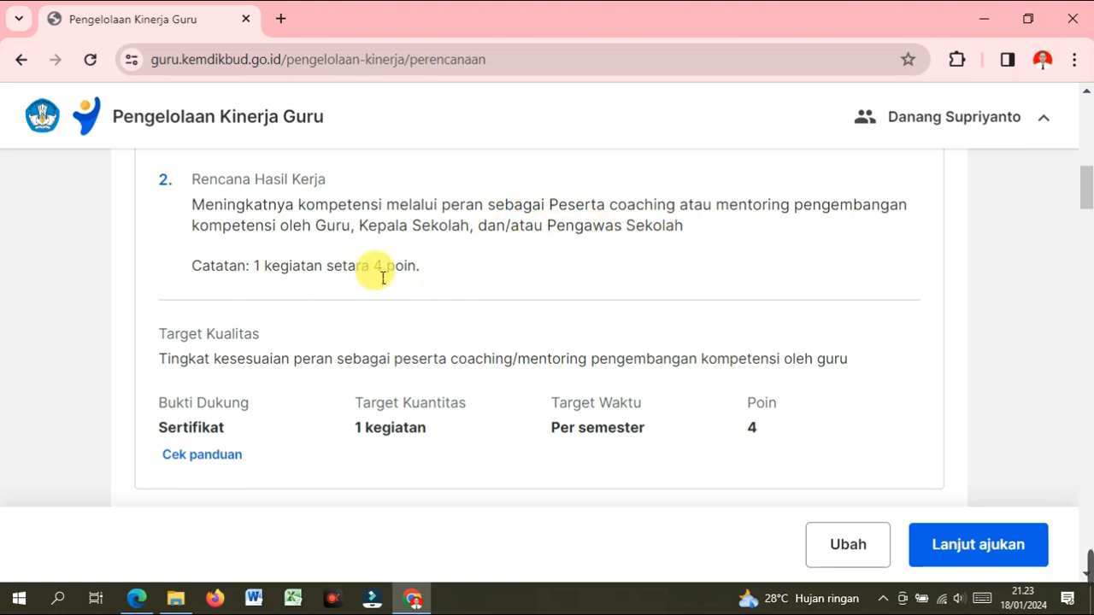
{"action": "scroll", "coordinate": [427, 276], "scroll_direction": "down", "scroll_amount": 2}
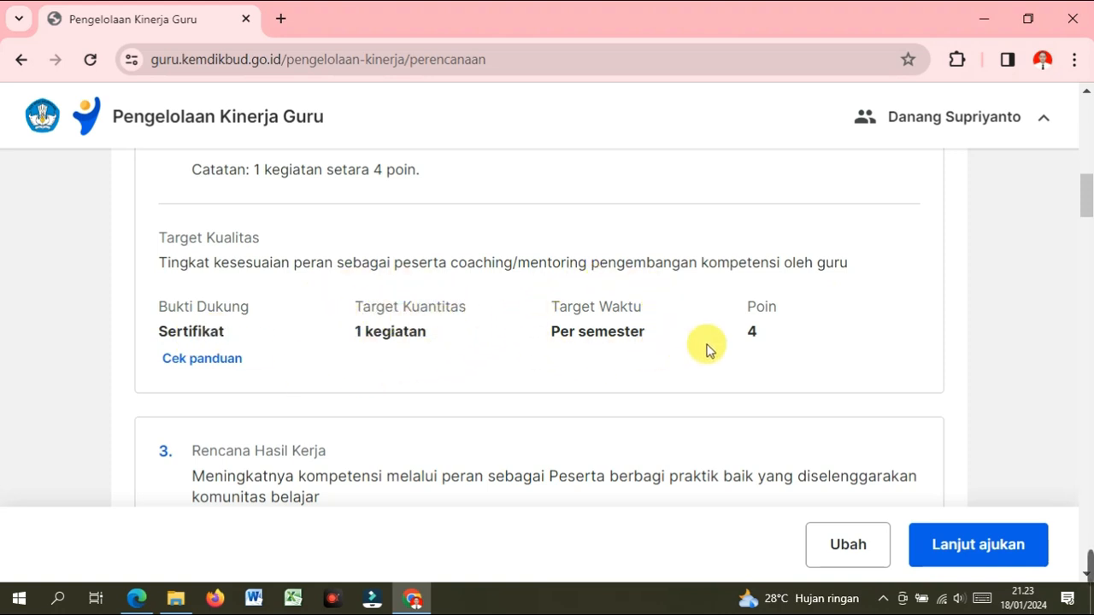
{"action": "scroll", "coordinate": [660, 338], "scroll_direction": "down", "scroll_amount": 3}
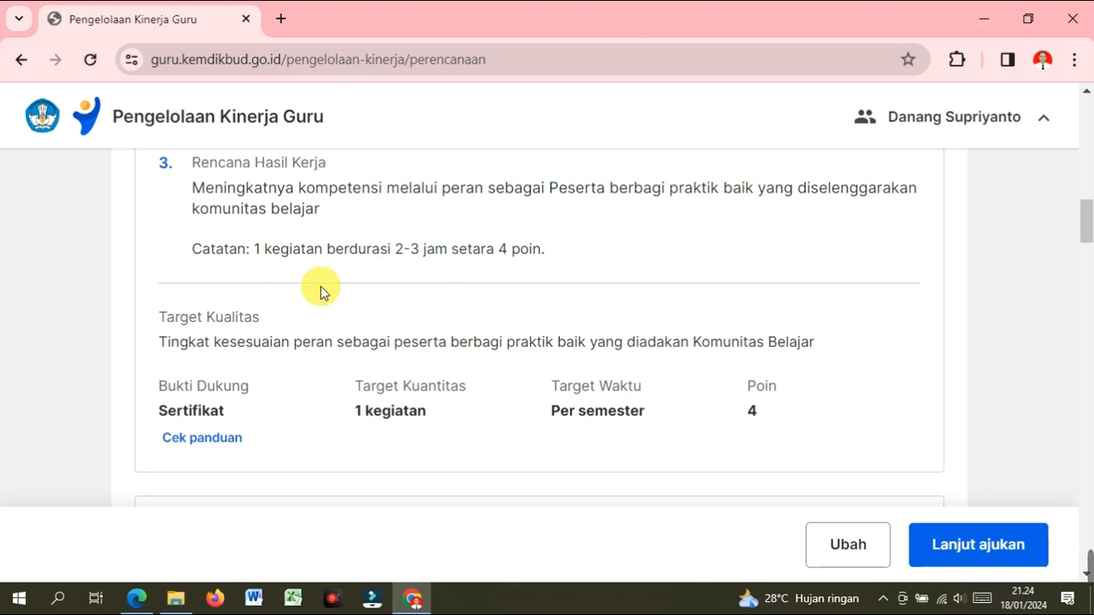
{"action": "scroll", "coordinate": [320, 292], "scroll_direction": "down", "scroll_amount": 1}
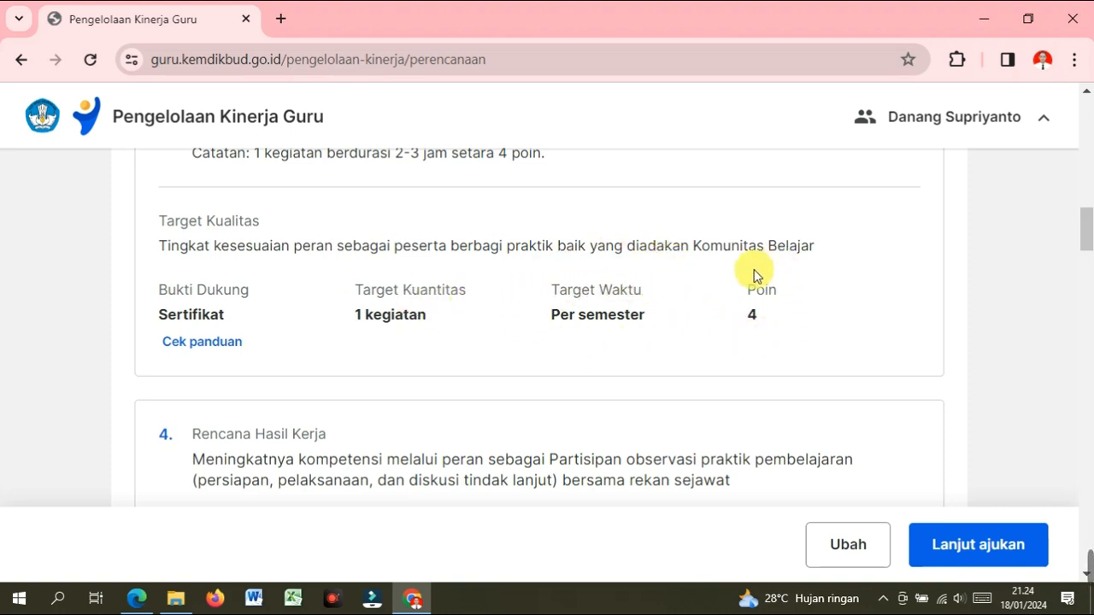
{"action": "scroll", "coordinate": [443, 342], "scroll_direction": "down", "scroll_amount": 1}
{"action": "scroll", "coordinate": [441, 343], "scroll_direction": "down", "scroll_amount": 2}
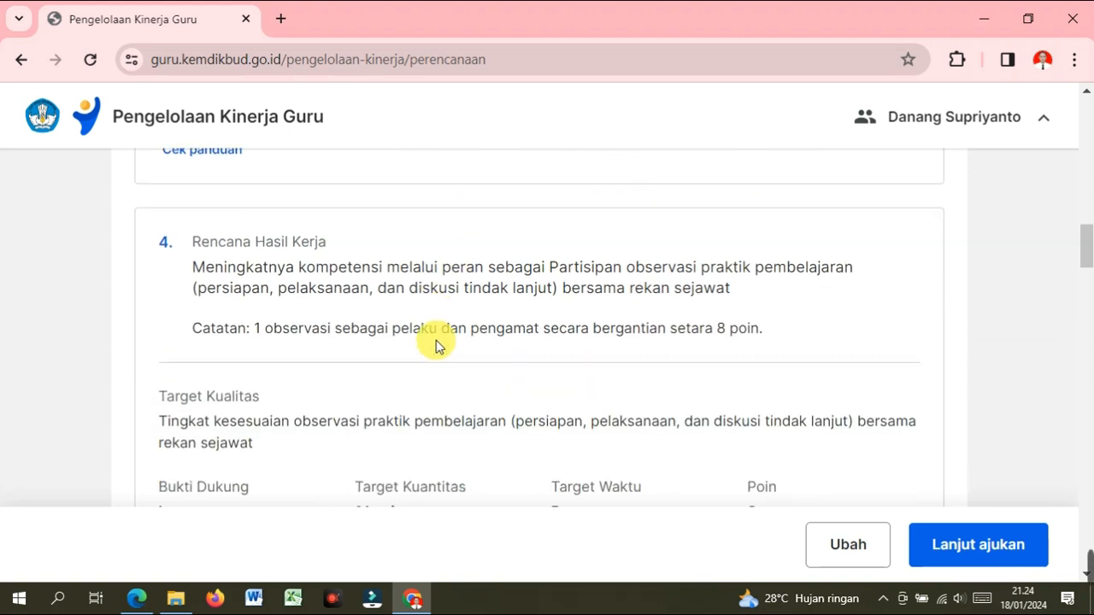
{"action": "scroll", "coordinate": [434, 344], "scroll_direction": "down", "scroll_amount": 1}
{"action": "scroll", "coordinate": [434, 344], "scroll_direction": "up", "scroll_amount": 1}
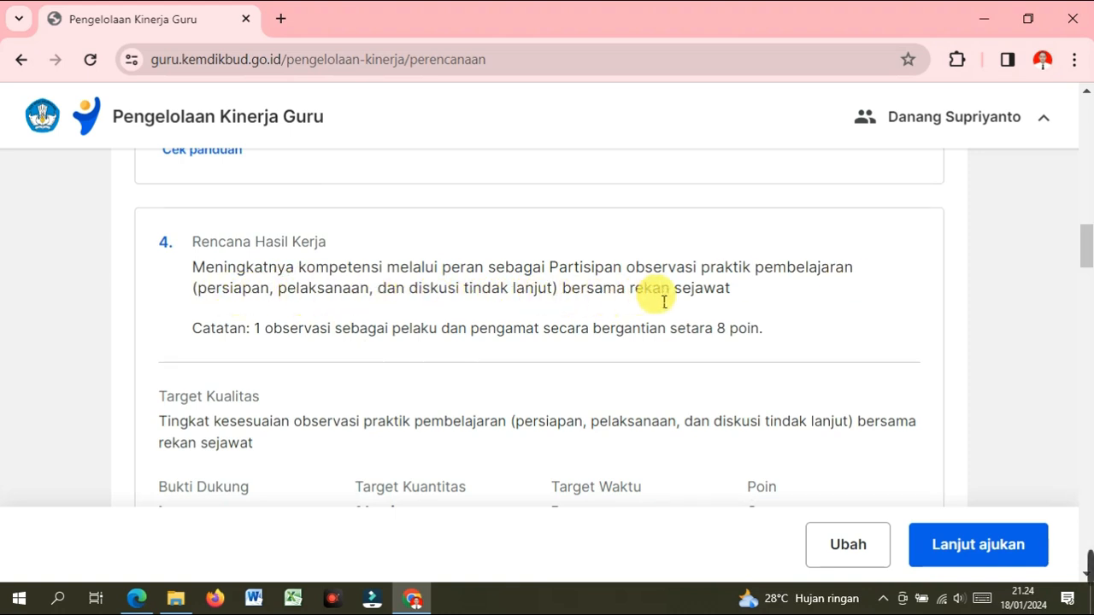
{"action": "scroll", "coordinate": [317, 303], "scroll_direction": "down", "scroll_amount": 1}
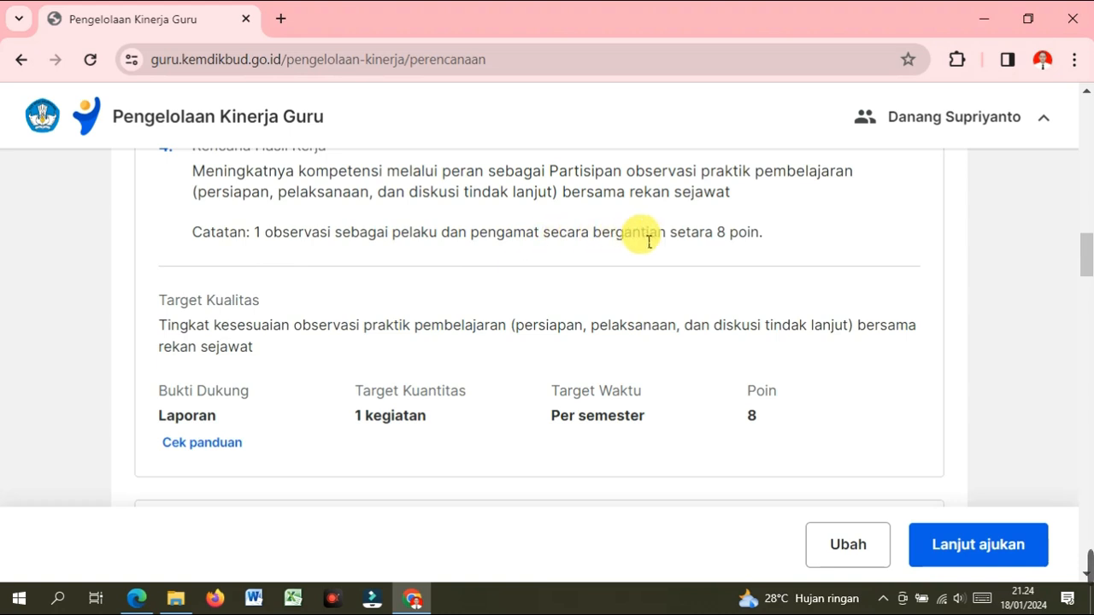
{"action": "scroll", "coordinate": [398, 268], "scroll_direction": "down", "scroll_amount": 1}
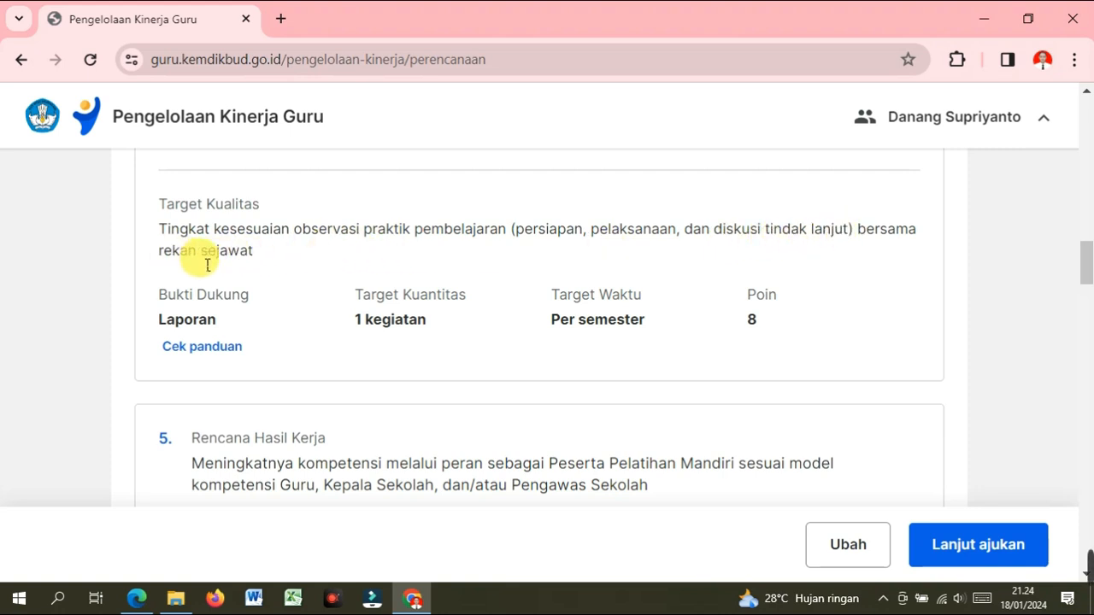
{"action": "scroll", "coordinate": [256, 244], "scroll_direction": "down", "scroll_amount": 1}
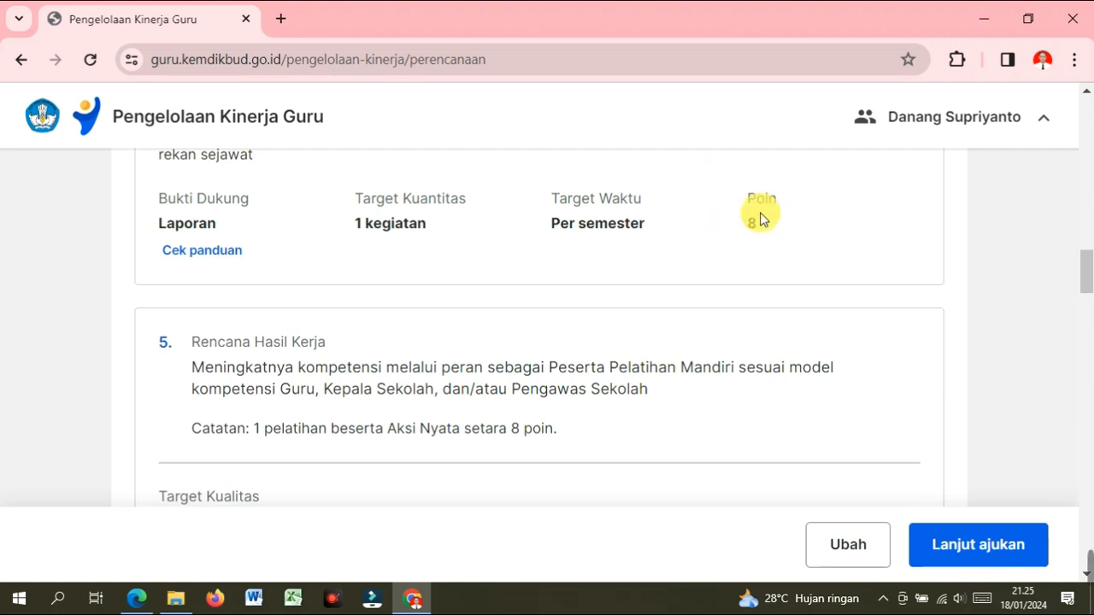
- Check the training, bimbingan teknis and seminar plans, Rencana Hasil Kerja 5 to 7, with their notes, supporting evidence and points
{"action": "scroll", "coordinate": [487, 293], "scroll_direction": "down", "scroll_amount": 3}
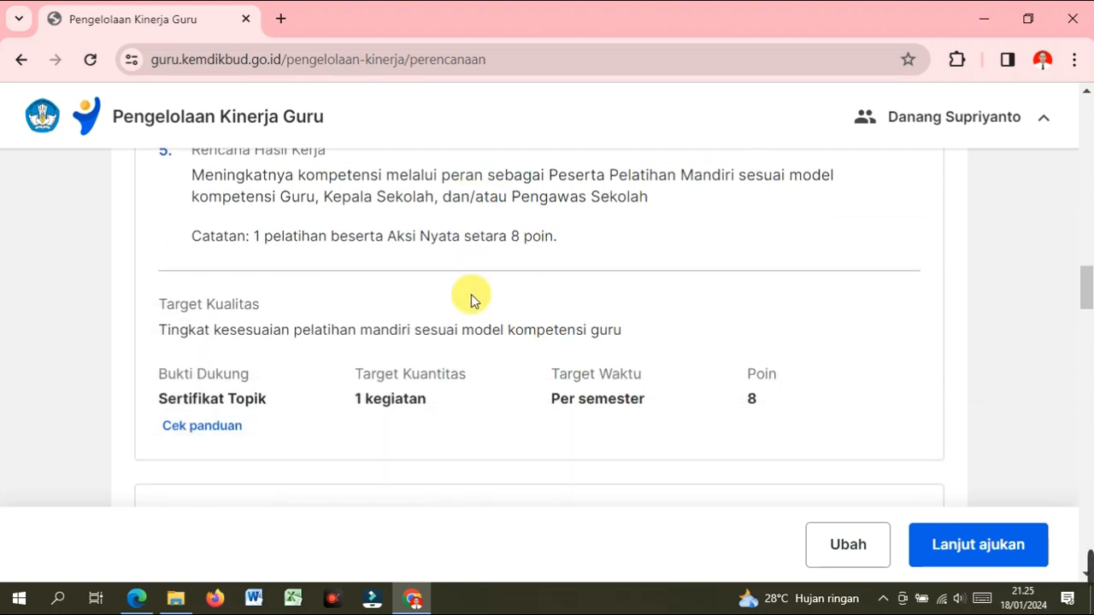
{"action": "scroll", "coordinate": [472, 296], "scroll_direction": "up", "scroll_amount": 1}
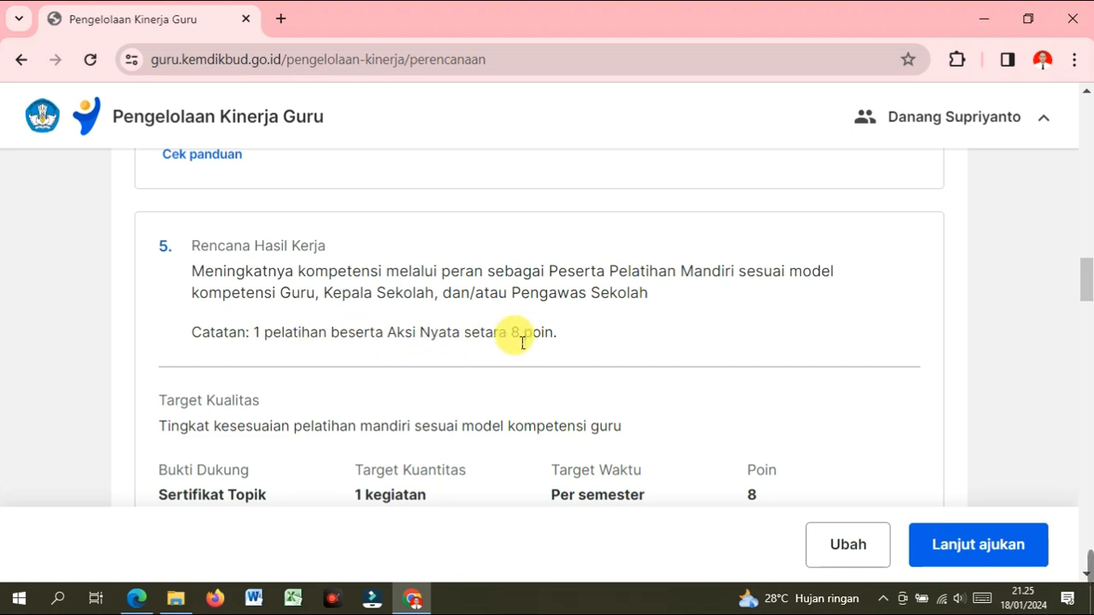
{"action": "scroll", "coordinate": [491, 351], "scroll_direction": "down", "scroll_amount": 3}
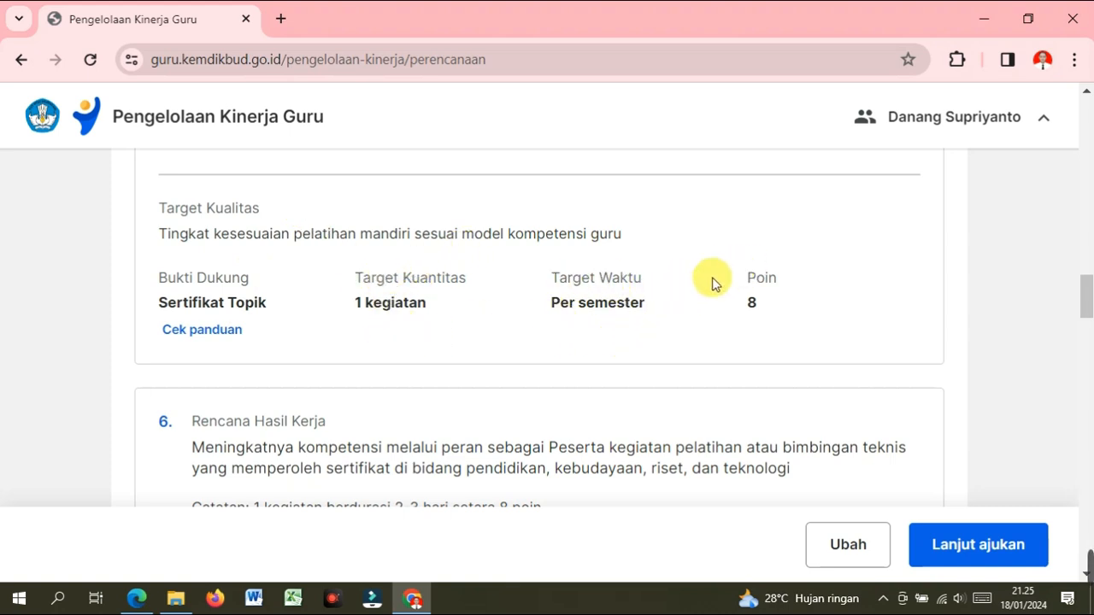
{"action": "scroll", "coordinate": [419, 391], "scroll_direction": "down", "scroll_amount": 3}
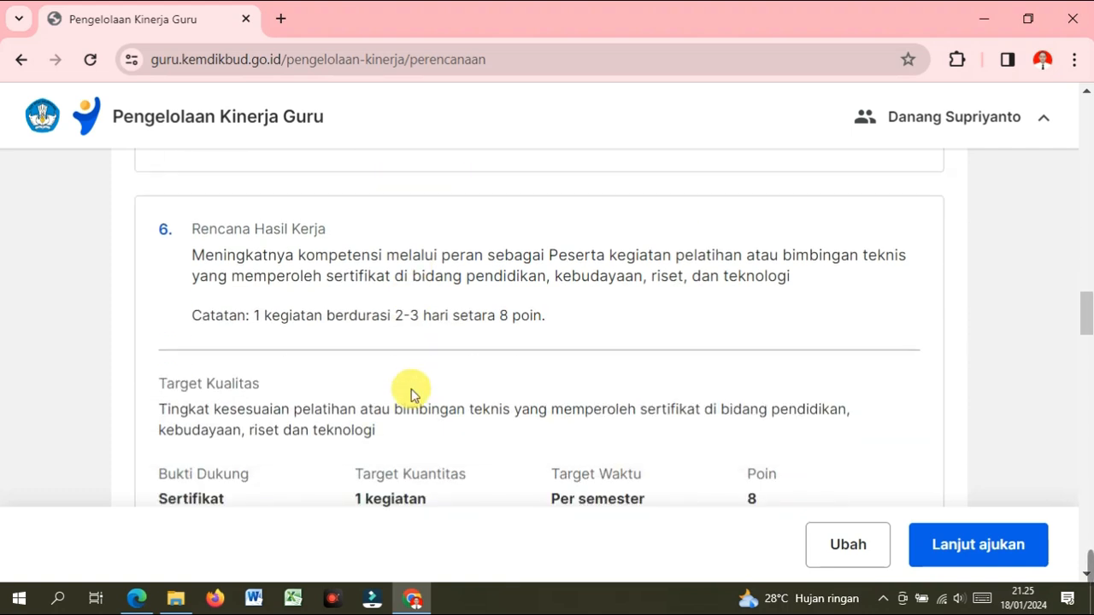
{"action": "scroll", "coordinate": [411, 388], "scroll_direction": "down", "scroll_amount": 1}
{"action": "scroll", "coordinate": [409, 391], "scroll_direction": "up", "scroll_amount": 3}
{"action": "scroll", "coordinate": [314, 360], "scroll_direction": "down", "scroll_amount": 1}
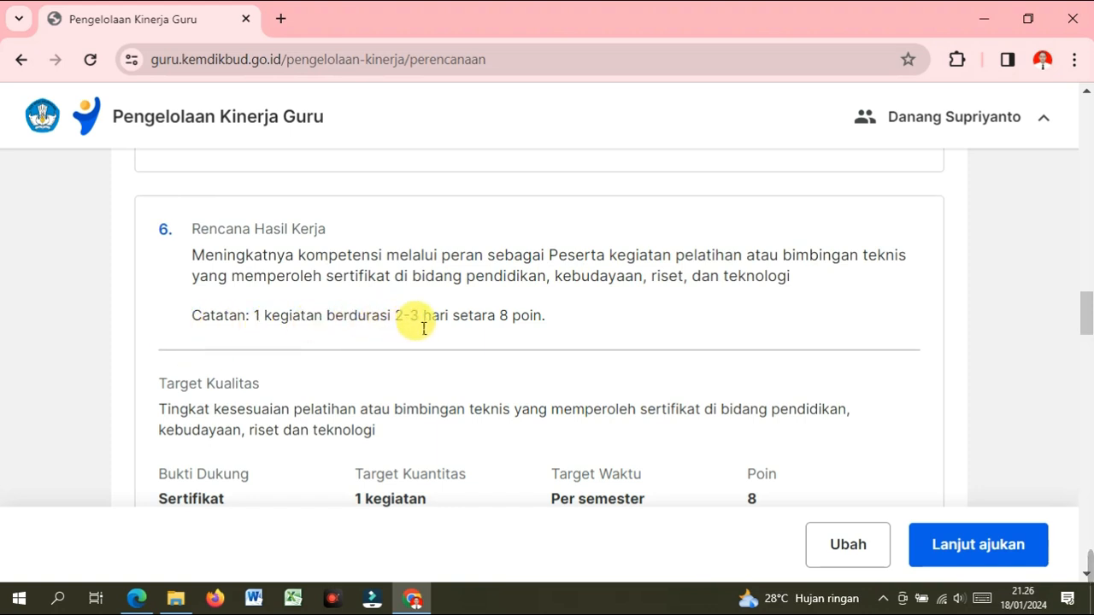
{"action": "scroll", "coordinate": [590, 329], "scroll_direction": "down", "scroll_amount": 3}
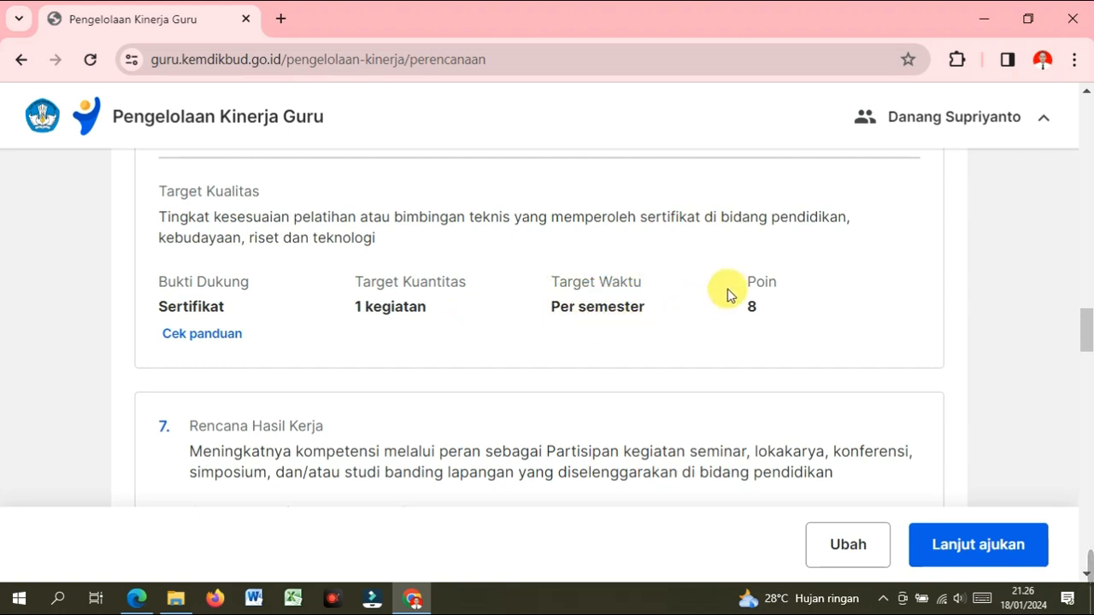
{"action": "scroll", "coordinate": [640, 343], "scroll_direction": "down", "scroll_amount": 2}
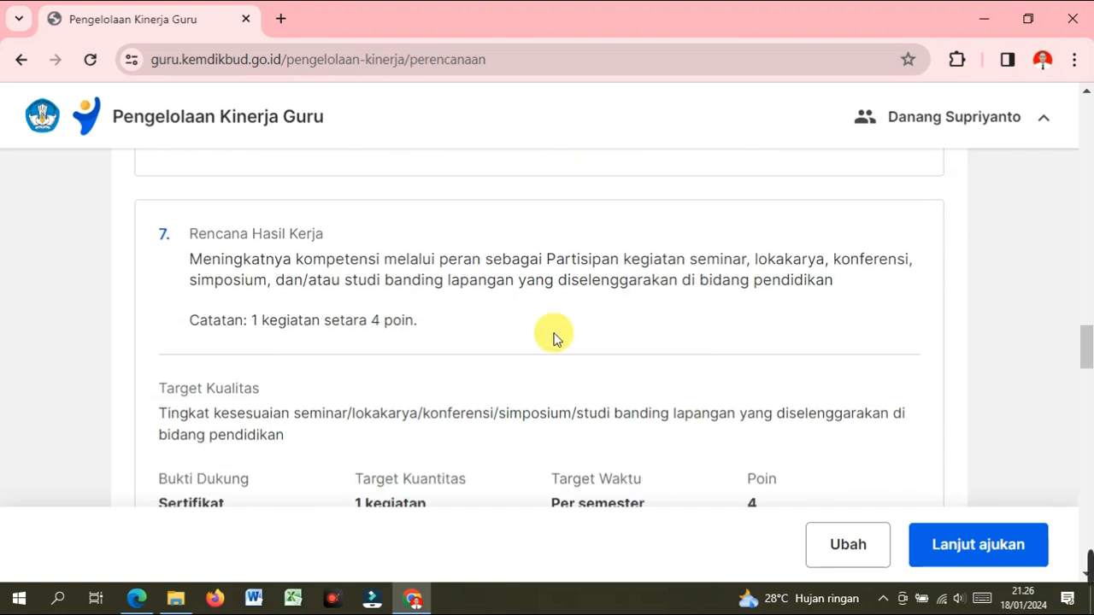
{"action": "scroll", "coordinate": [528, 325], "scroll_direction": "down", "scroll_amount": 2}
{"action": "scroll", "coordinate": [527, 327], "scroll_direction": "up", "scroll_amount": 2}
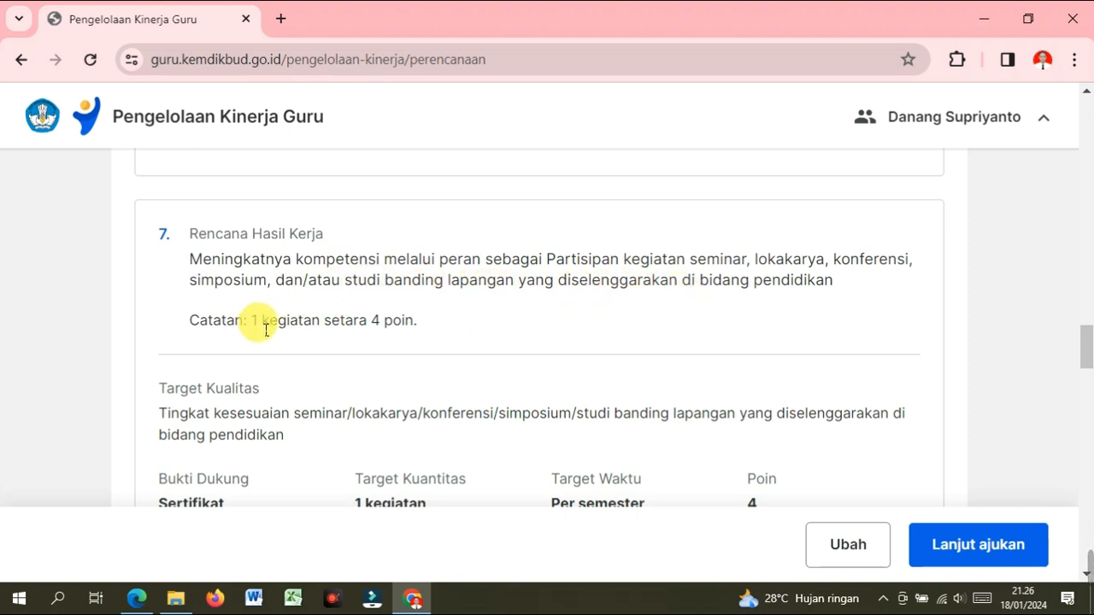
{"action": "scroll", "coordinate": [446, 340], "scroll_direction": "down", "scroll_amount": 1}
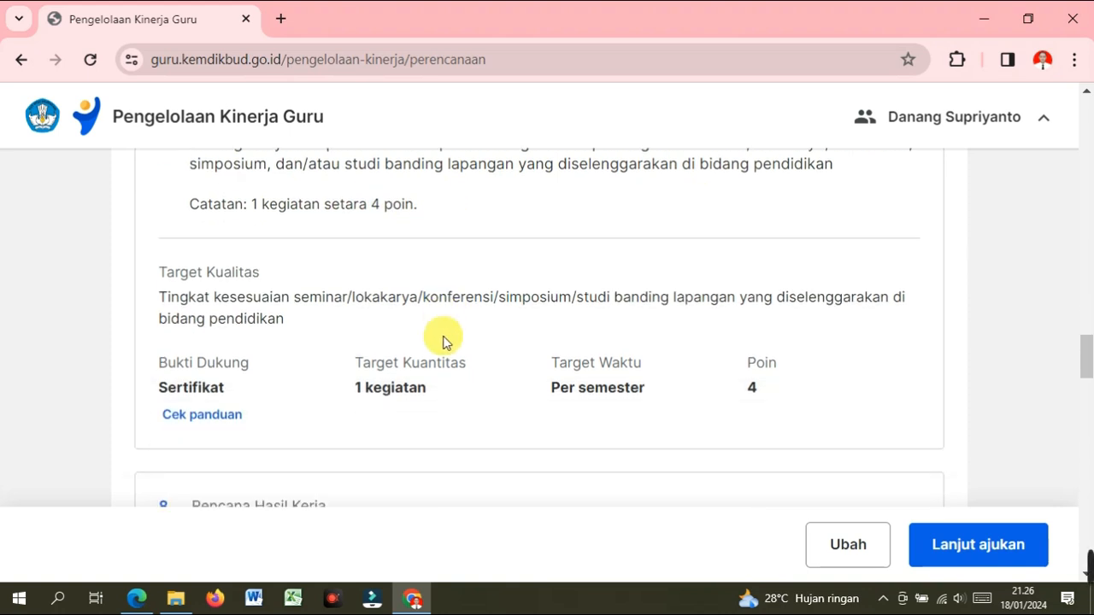
{"action": "scroll", "coordinate": [443, 341], "scroll_direction": "down", "scroll_amount": 1}
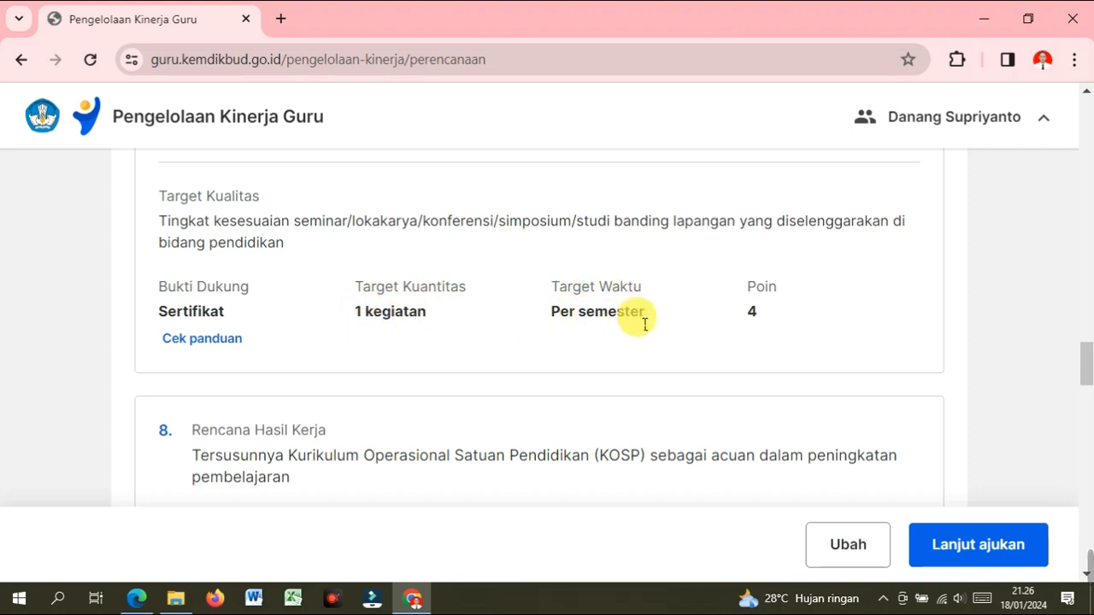
- Review the two KOSP-related plans, Rencana Hasil Kerja 8 and 9, with their quality targets, Bukti Dukung and Target Waktu
{"action": "scroll", "coordinate": [519, 355], "scroll_direction": "down", "scroll_amount": 2}
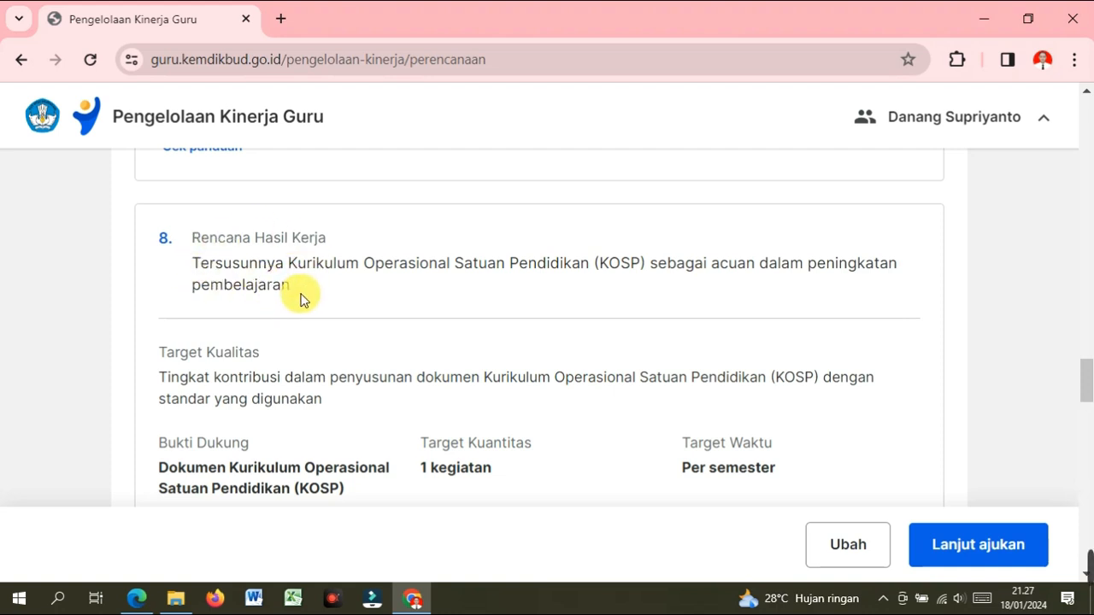
{"action": "scroll", "coordinate": [299, 298], "scroll_direction": "down", "scroll_amount": 1}
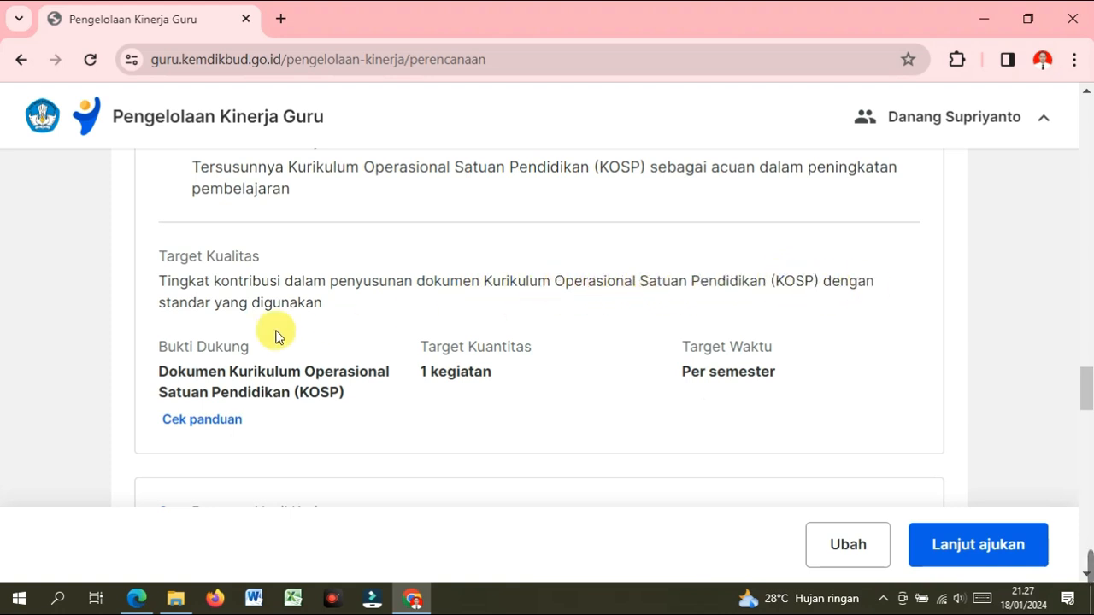
{"action": "scroll", "coordinate": [354, 310], "scroll_direction": "down", "scroll_amount": 1}
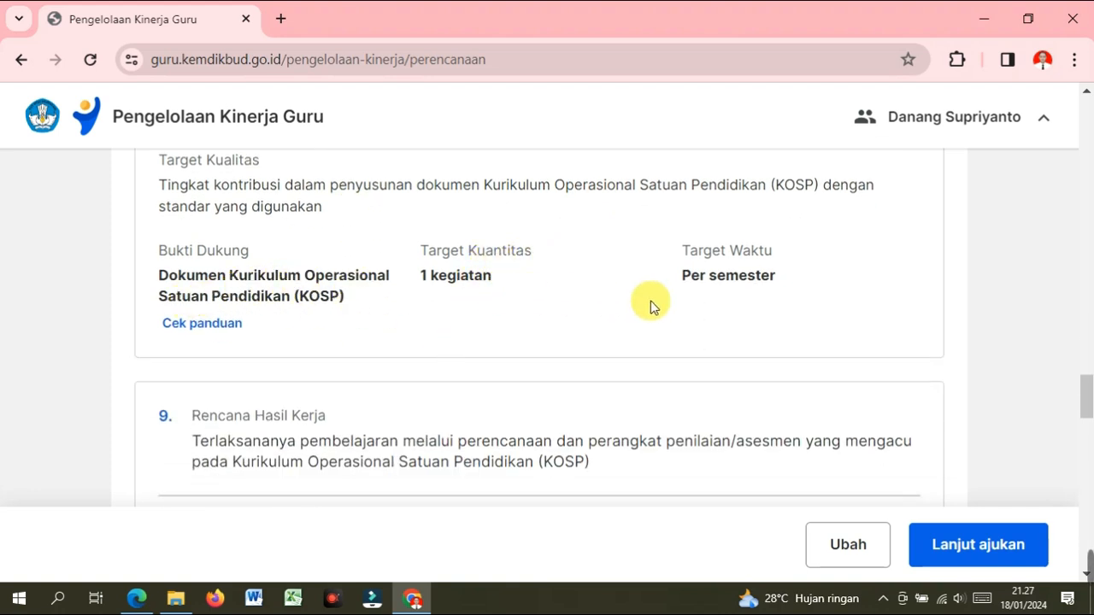
{"action": "scroll", "coordinate": [808, 282], "scroll_direction": "down", "scroll_amount": 2}
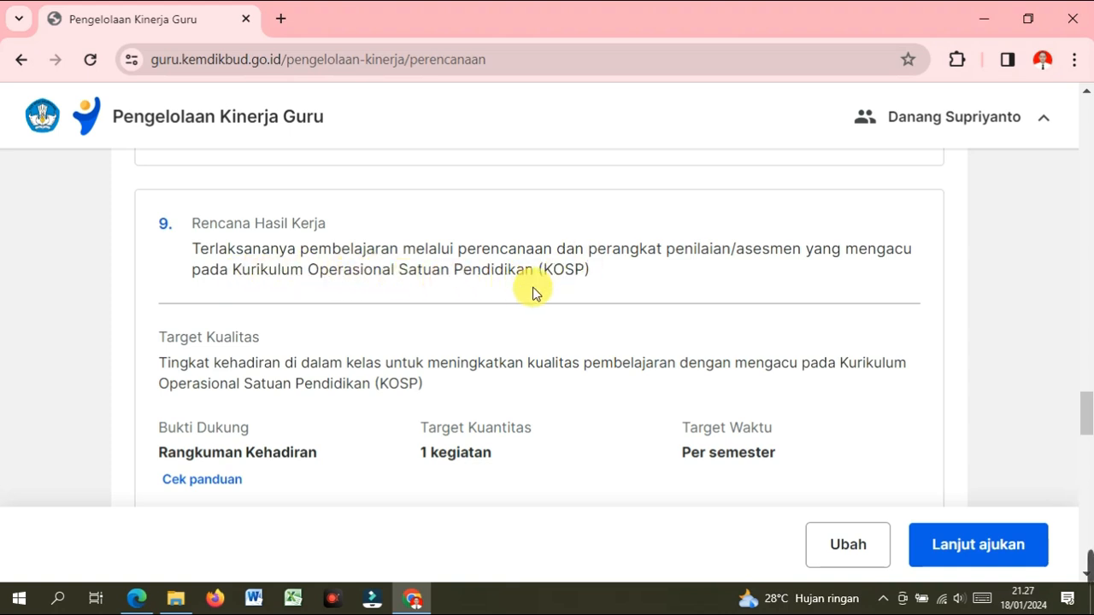
{"action": "scroll", "coordinate": [531, 293], "scroll_direction": "down", "scroll_amount": 2}
{"action": "scroll", "coordinate": [531, 293], "scroll_direction": "up", "scroll_amount": 1}
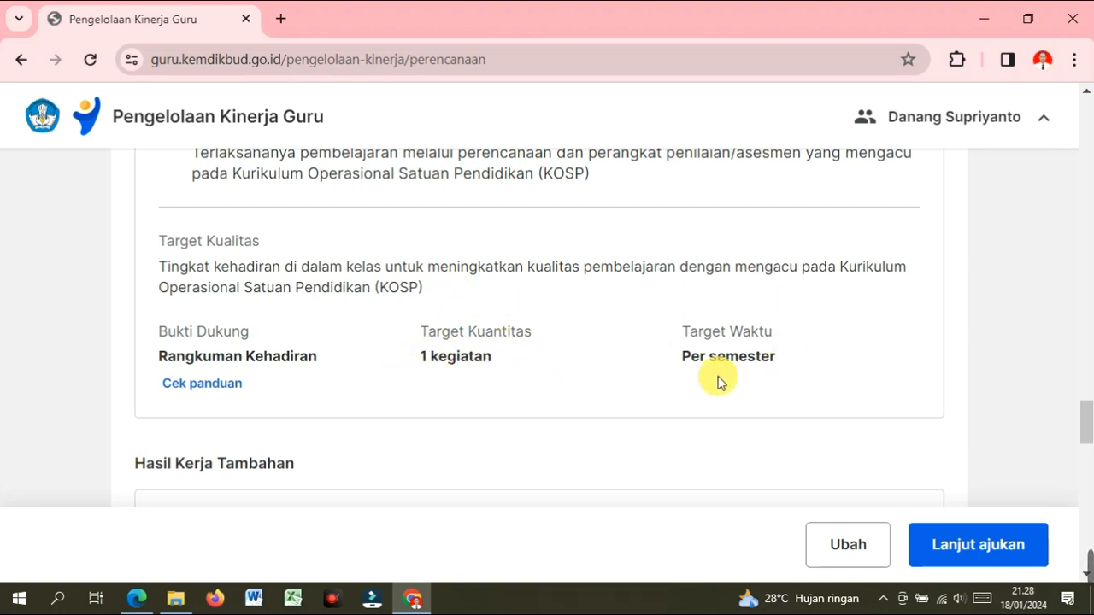
- Review the Hasil Kerja Tambahan entry for Operator Dapodik and look at the start of the Perilaku Kerja table
{"action": "scroll", "coordinate": [602, 363], "scroll_direction": "down", "scroll_amount": 2}
{"action": "scroll", "coordinate": [603, 369], "scroll_direction": "down", "scroll_amount": 1}
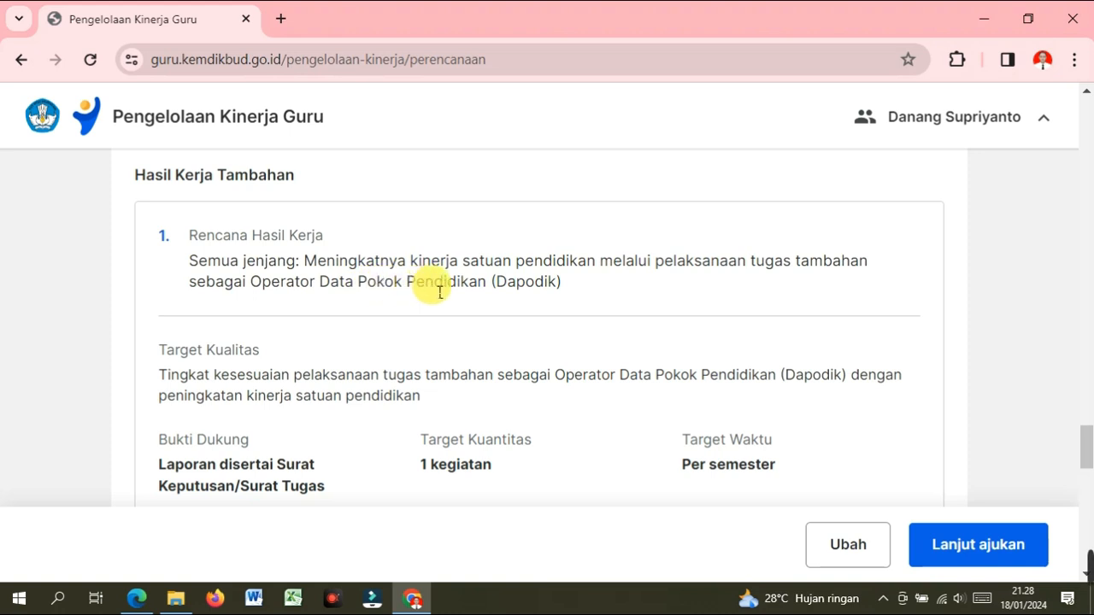
{"action": "scroll", "coordinate": [444, 312], "scroll_direction": "down", "scroll_amount": 1}
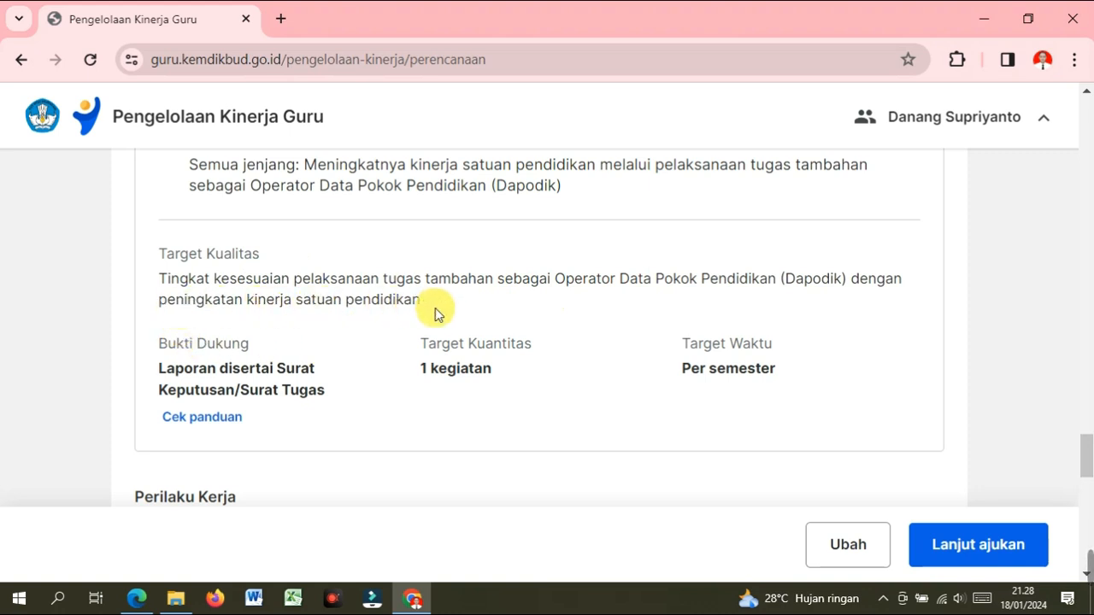
{"action": "scroll", "coordinate": [430, 313], "scroll_direction": "down", "scroll_amount": 1}
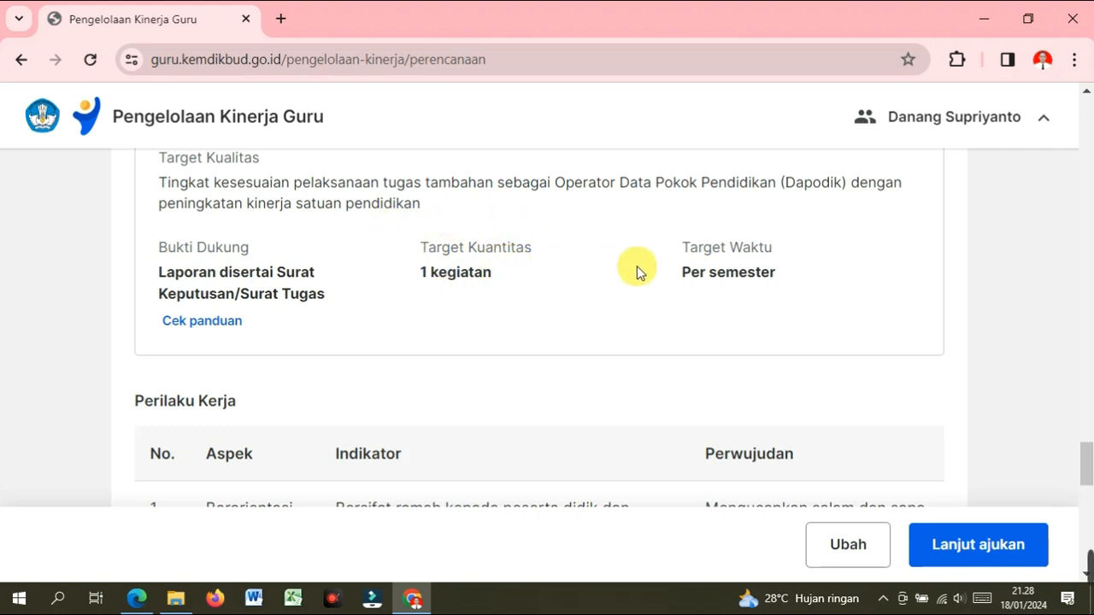
{"action": "scroll", "coordinate": [593, 312], "scroll_direction": "down", "scroll_amount": 3}
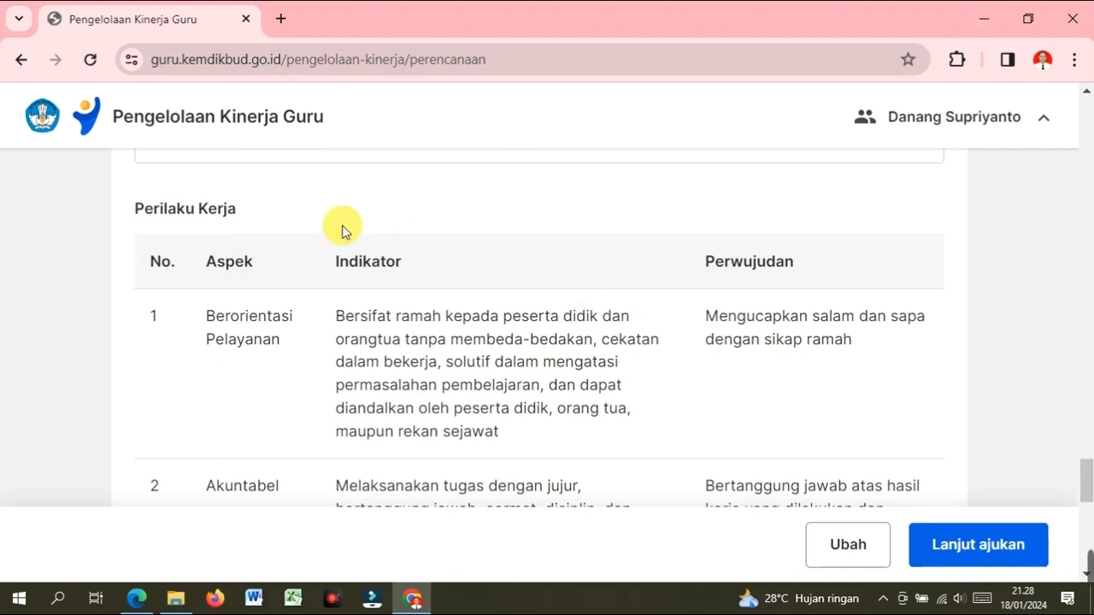
{"action": "scroll", "coordinate": [171, 205], "scroll_direction": "down", "scroll_amount": 1}
{"action": "scroll", "coordinate": [246, 244], "scroll_direction": "up", "scroll_amount": 1}
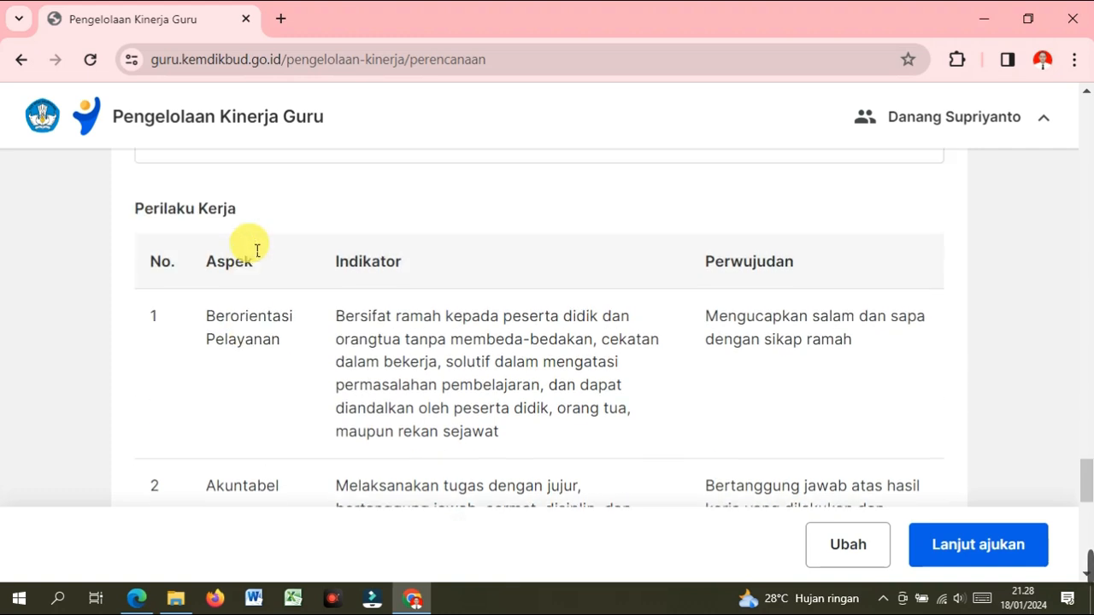
{"action": "scroll", "coordinate": [245, 228], "scroll_direction": "up", "scroll_amount": 15}
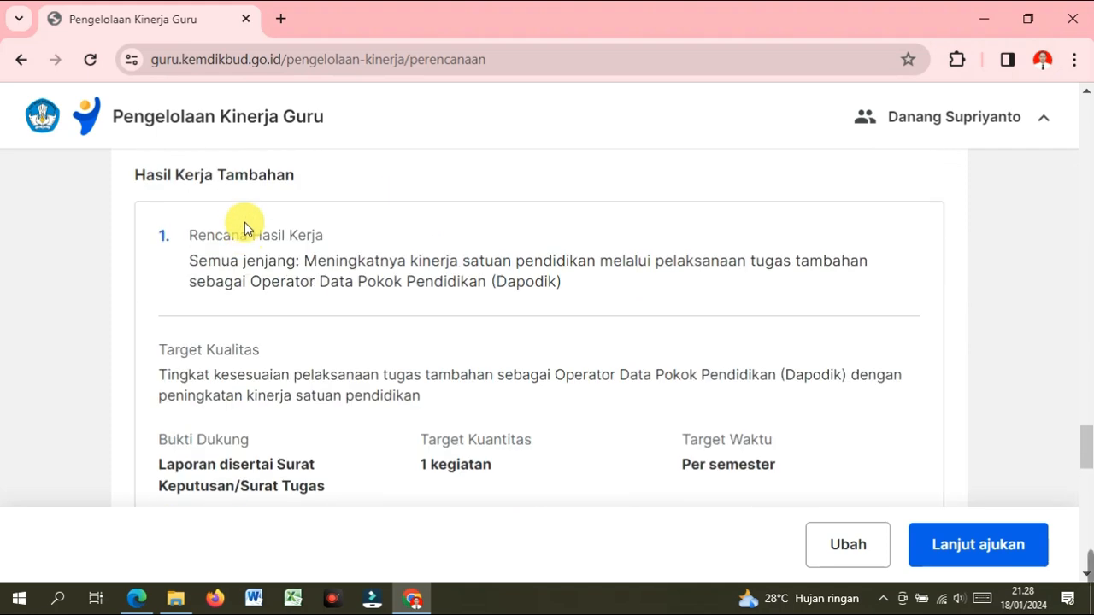
- Recheck the Hasil Kerja Utama section from its beginning through to the Hasil Kerja Tambahan entry for Operator Dapodik
{"action": "scroll", "coordinate": [244, 228], "scroll_direction": "up", "scroll_amount": 15}
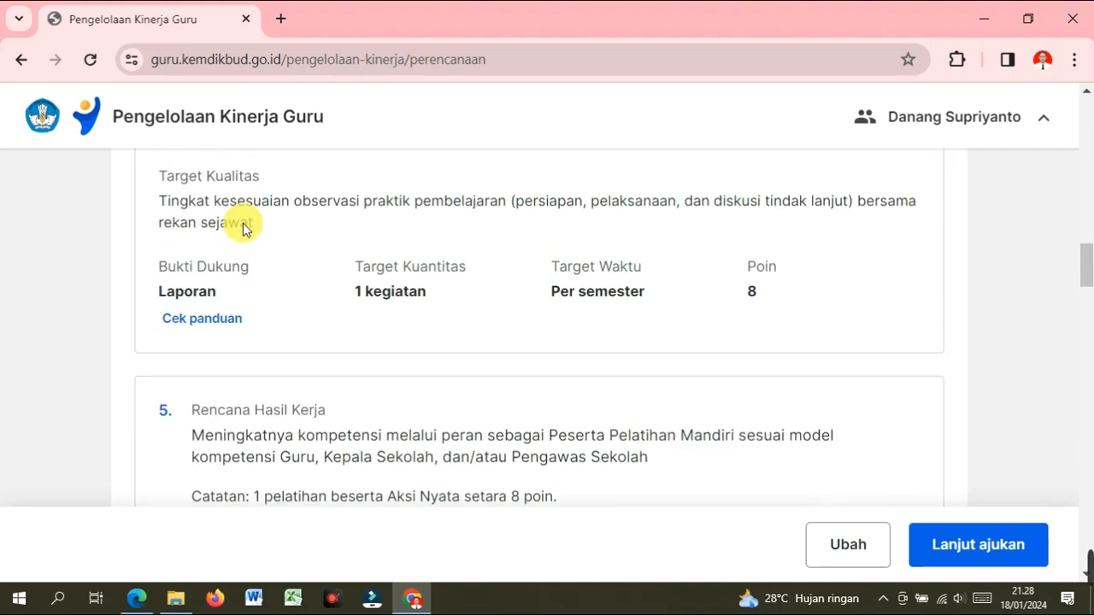
{"action": "scroll", "coordinate": [240, 223], "scroll_direction": "up", "scroll_amount": 4}
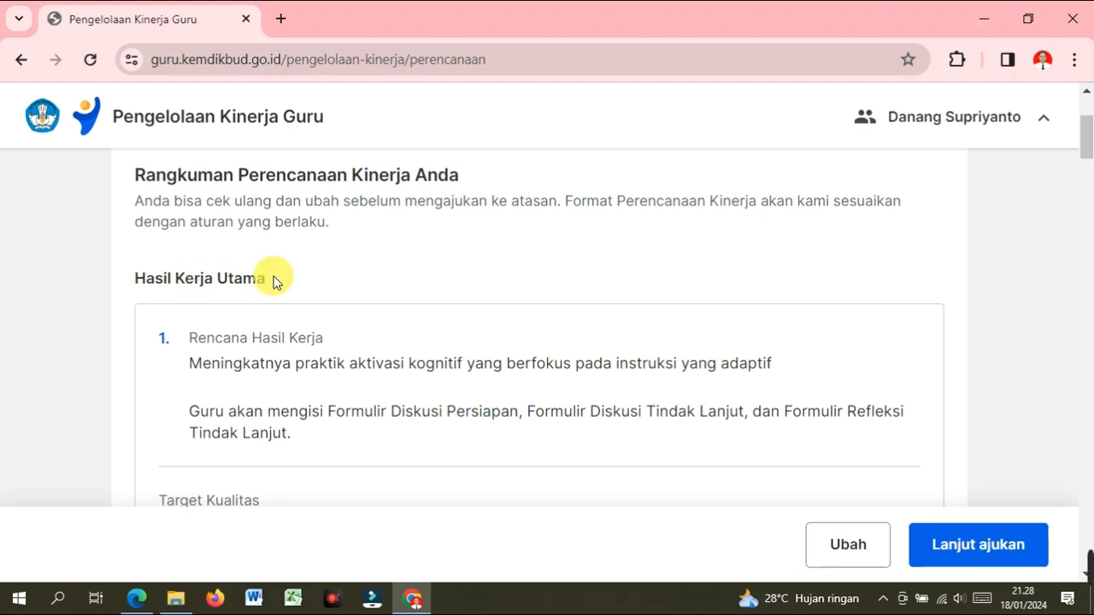
{"action": "scroll", "coordinate": [278, 282], "scroll_direction": "down", "scroll_amount": 15}
{"action": "scroll", "coordinate": [286, 287], "scroll_direction": "down", "scroll_amount": 12}
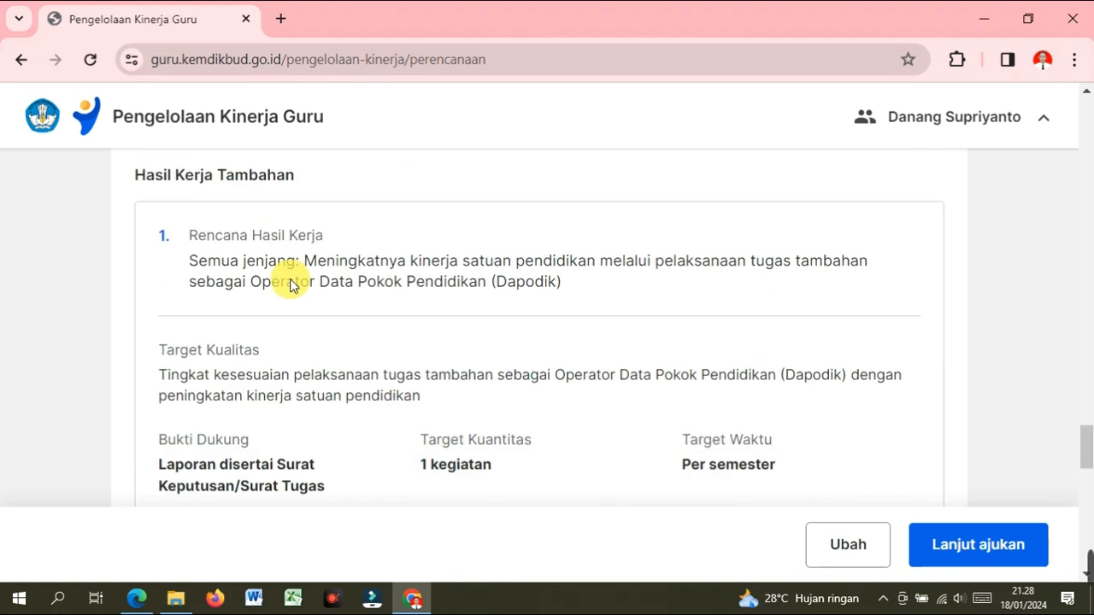
{"action": "scroll", "coordinate": [298, 285], "scroll_direction": "up", "scroll_amount": 1}
{"action": "scroll", "coordinate": [295, 281], "scroll_direction": "down", "scroll_amount": 5}
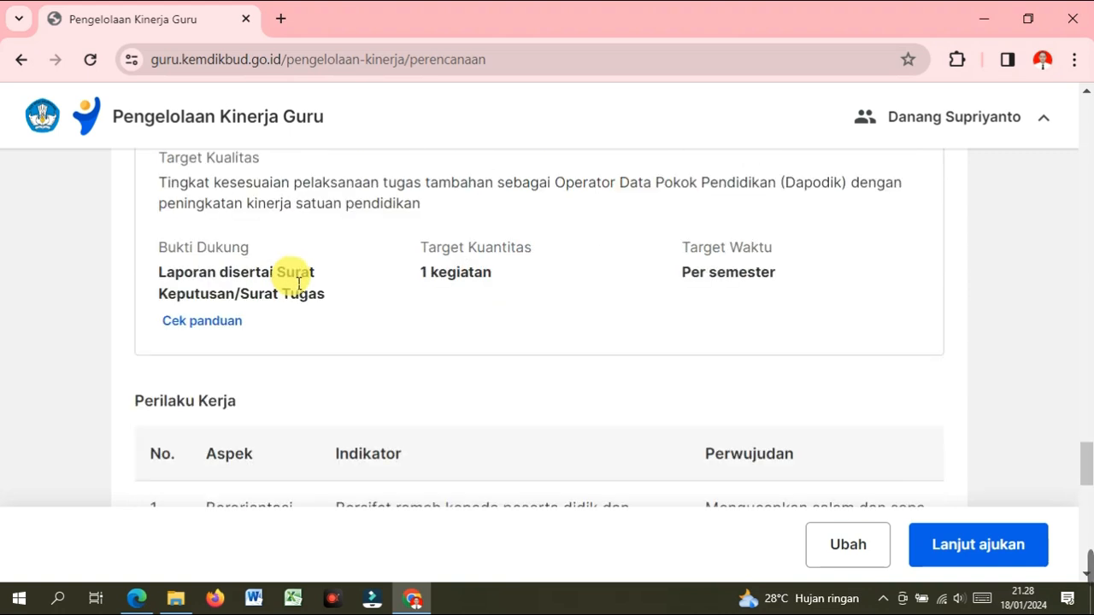
- Review the Perilaku Kerja table from Berorientasi Pelayanan to Kolaboratif, comparing each aspect's Indikator and Perwujudan
{"action": "scroll", "coordinate": [292, 281], "scroll_direction": "up", "scroll_amount": 1}
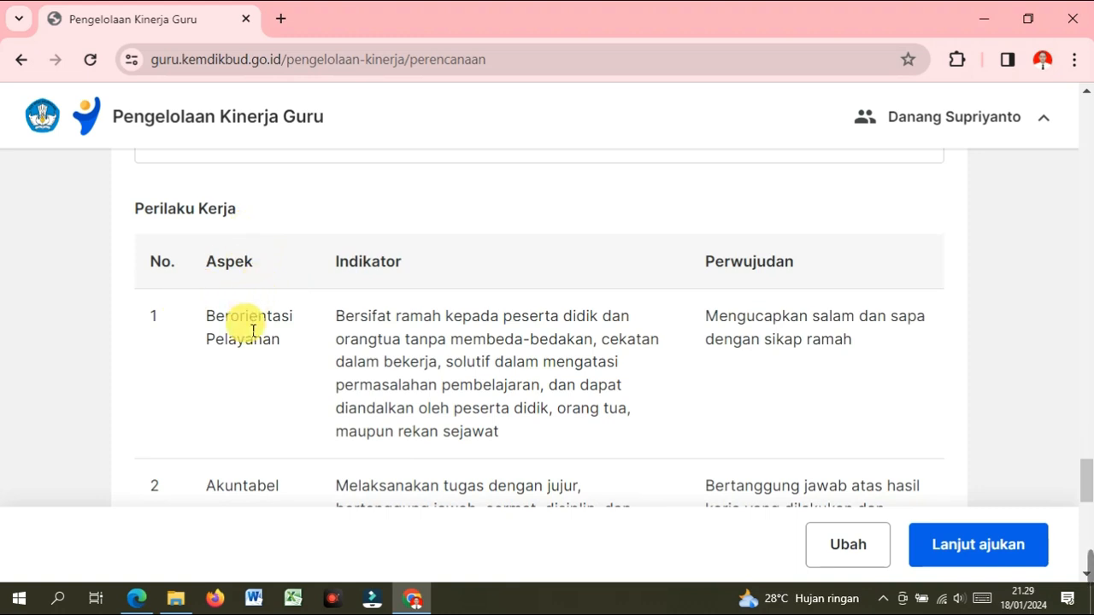
{"action": "scroll", "coordinate": [224, 341], "scroll_direction": "down", "scroll_amount": 9}
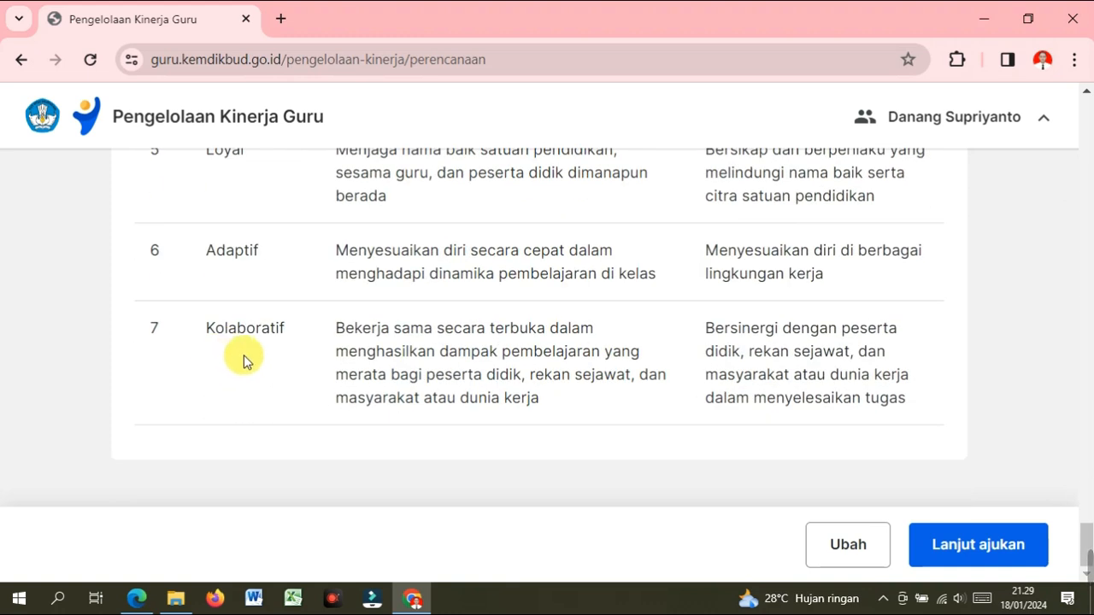
{"action": "scroll", "coordinate": [267, 359], "scroll_direction": "up", "scroll_amount": 7}
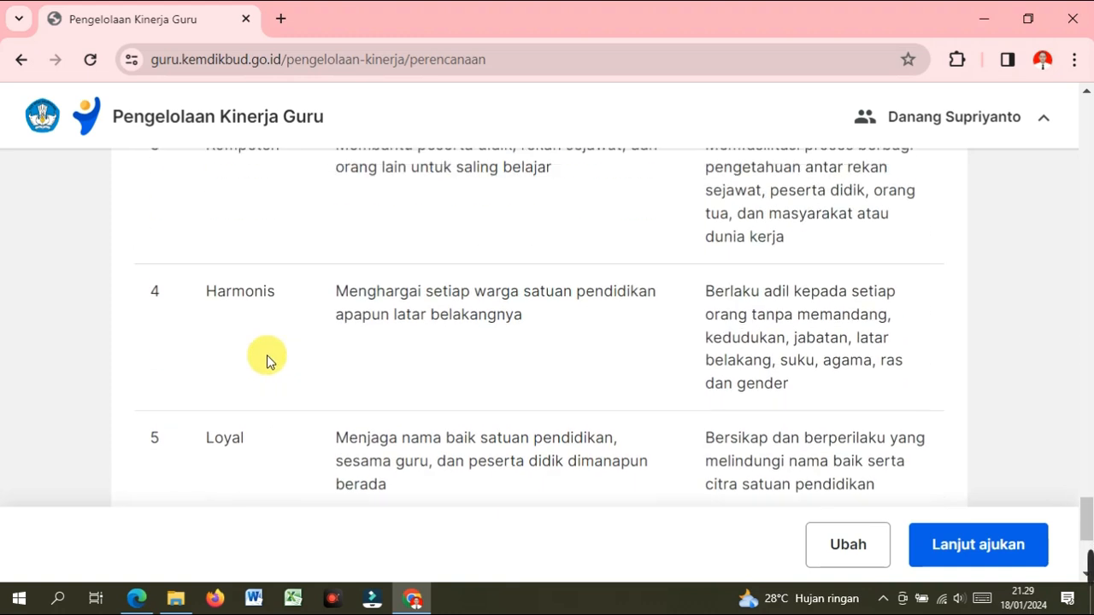
{"action": "scroll", "coordinate": [741, 267], "scroll_direction": "up", "scroll_amount": 2}
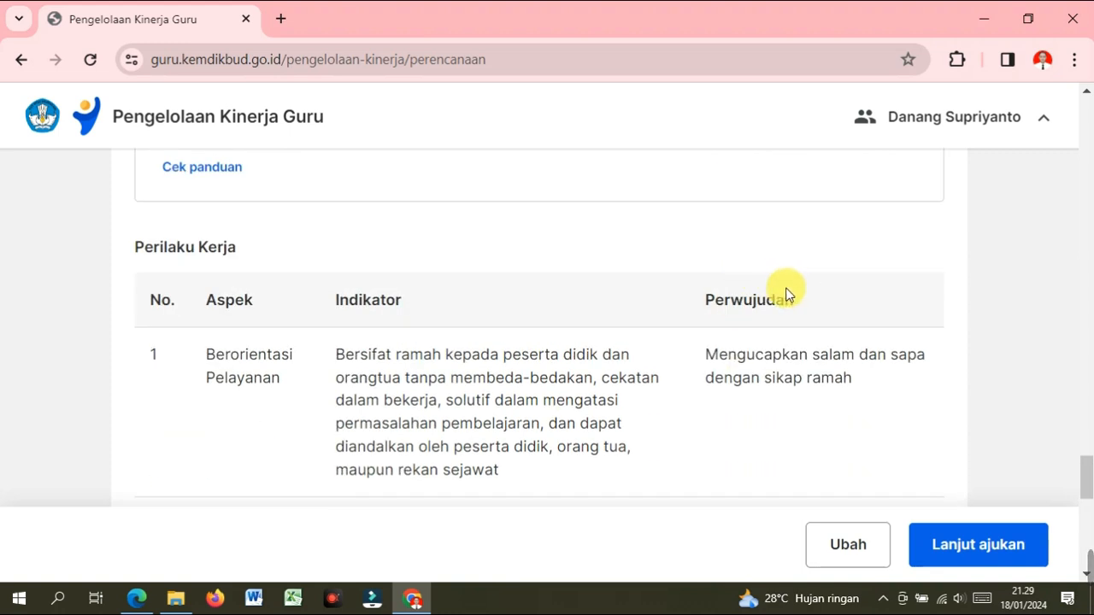
{"action": "scroll", "coordinate": [783, 295], "scroll_direction": "down", "scroll_amount": 8}
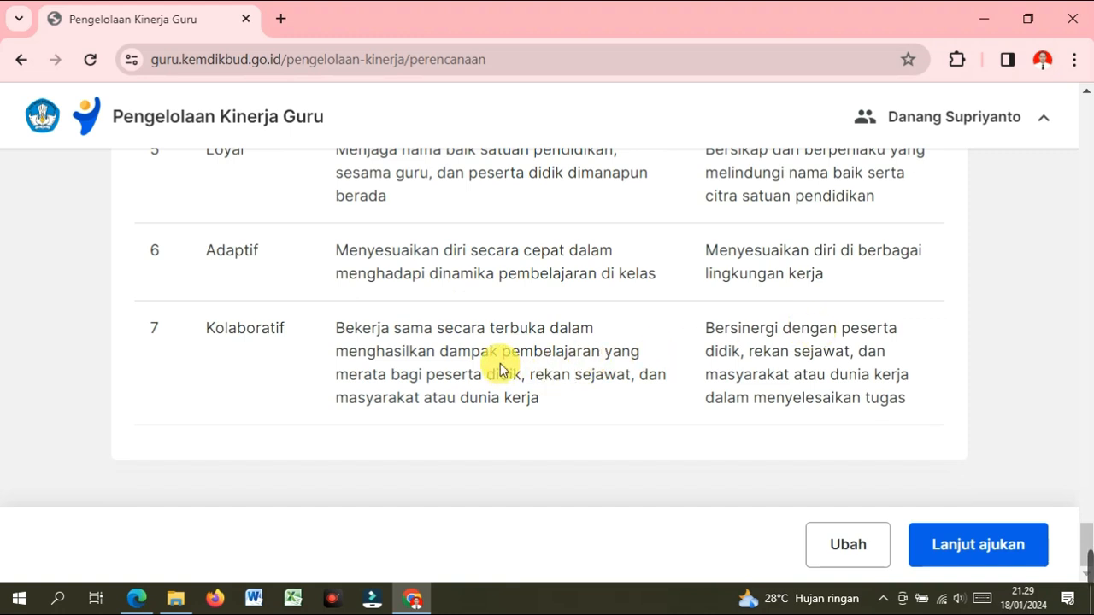
- Return the plan from the Rangkuman to editing and save it as a draft
{"action": "scroll", "coordinate": [500, 369], "scroll_direction": "up", "scroll_amount": 1}
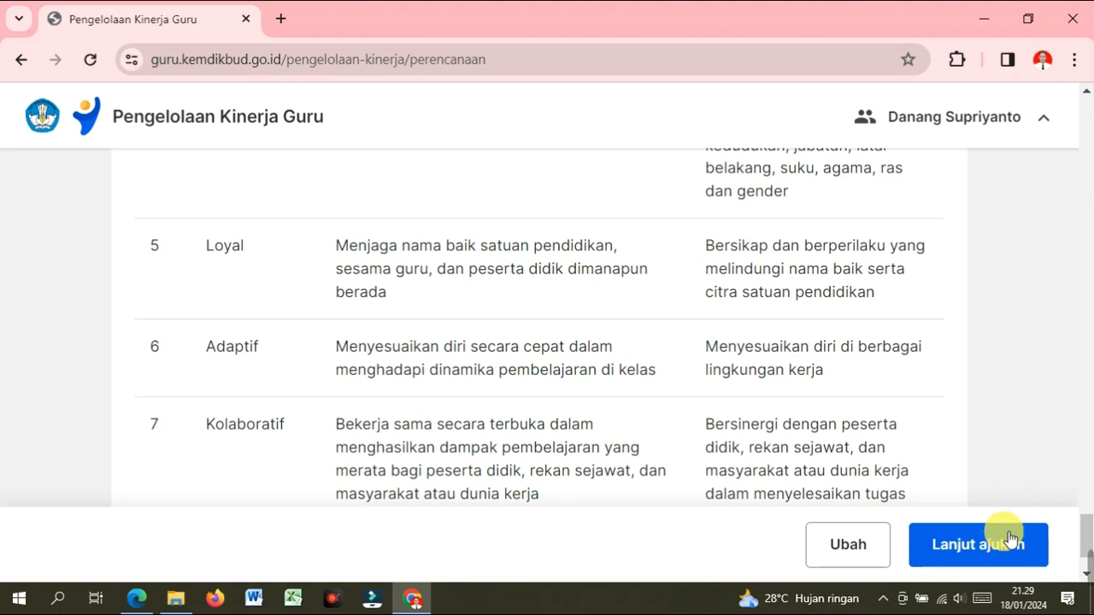
{"action": "left_click", "coordinate": [828, 561]}
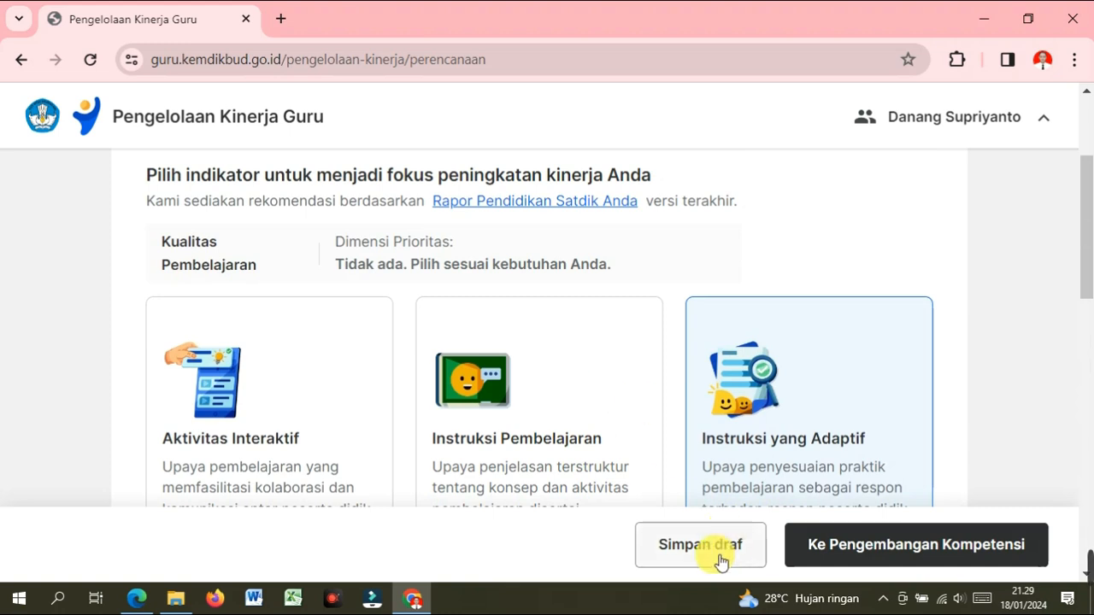
{"action": "left_click", "coordinate": [693, 546]}
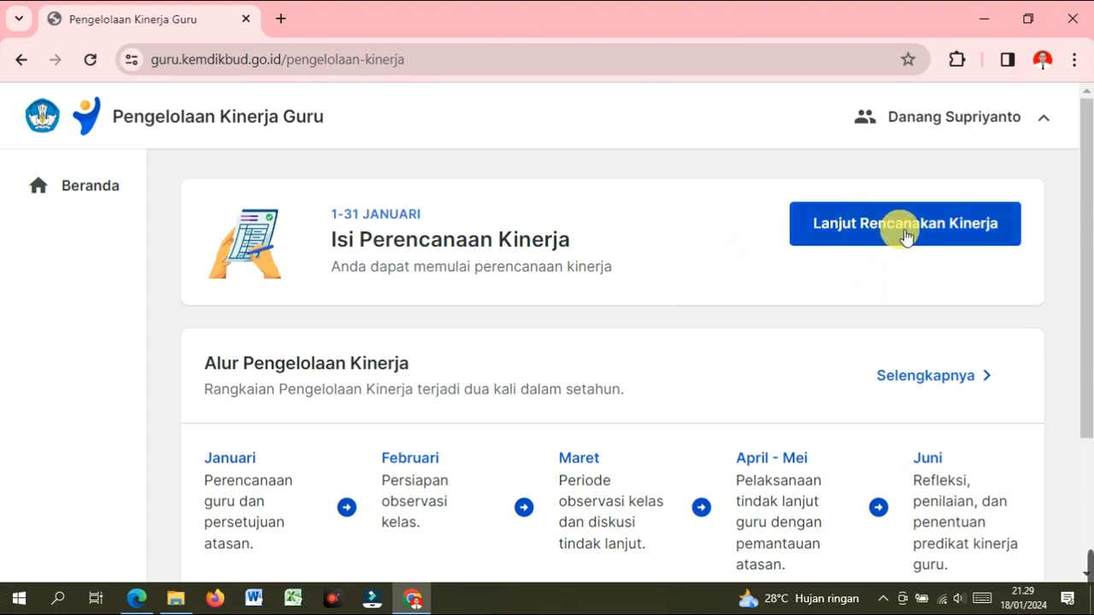
- Resume the saved performance plan and advance through Praktik Pembelajaran, Pengembangan Kompetensi, Tugas Tambahan and Perilaku Kerja to the Rangkuman
{"action": "left_click", "coordinate": [934, 228]}
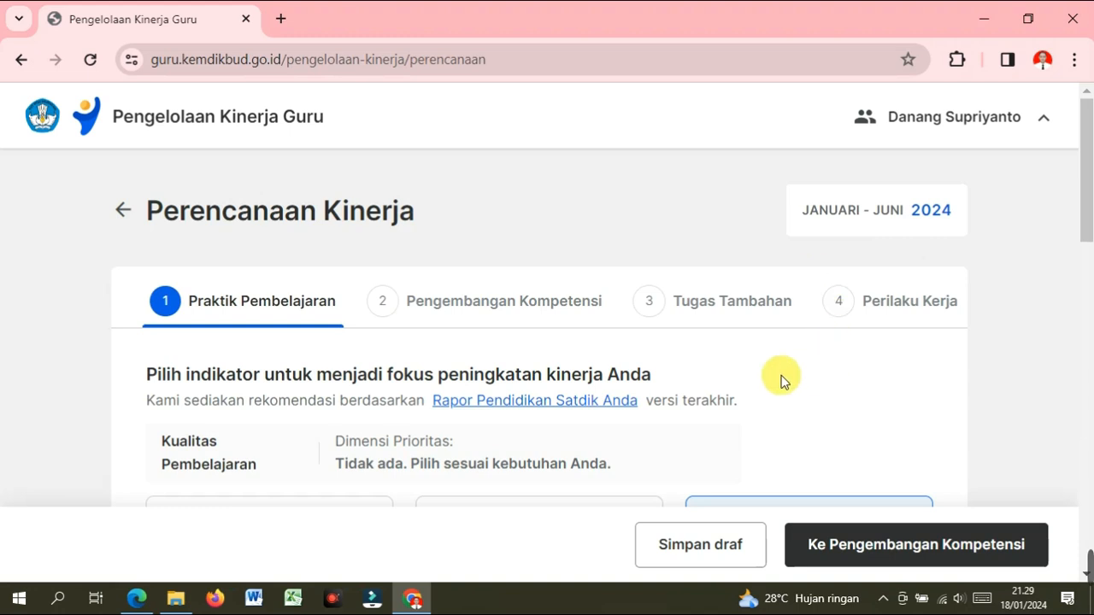
{"action": "left_click", "coordinate": [921, 544]}
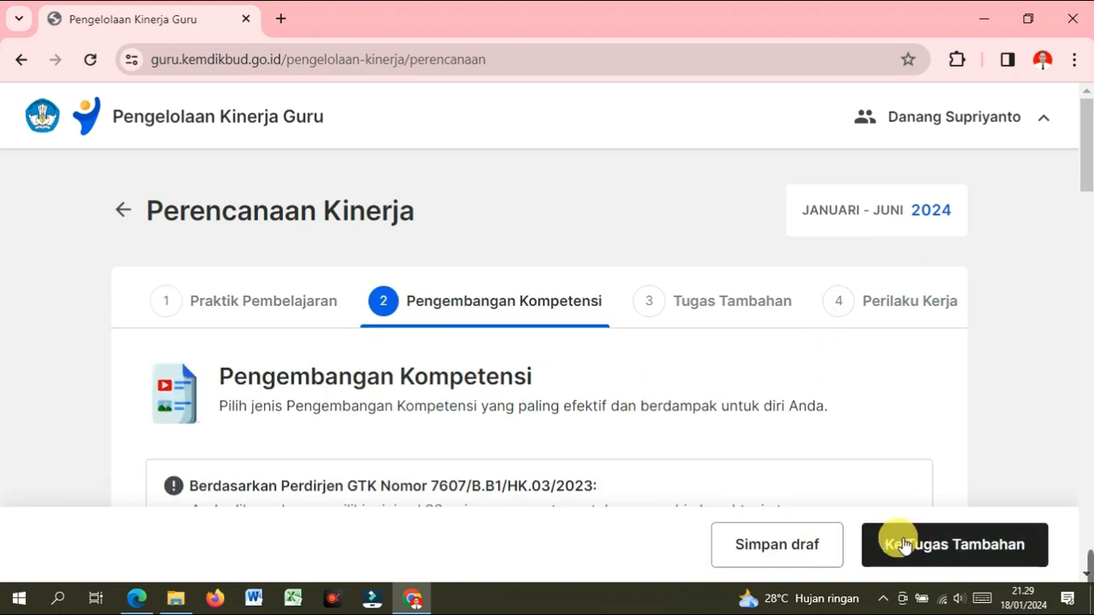
{"action": "scroll", "coordinate": [662, 478], "scroll_direction": "down", "scroll_amount": 3}
{"action": "scroll", "coordinate": [659, 476], "scroll_direction": "down", "scroll_amount": 2}
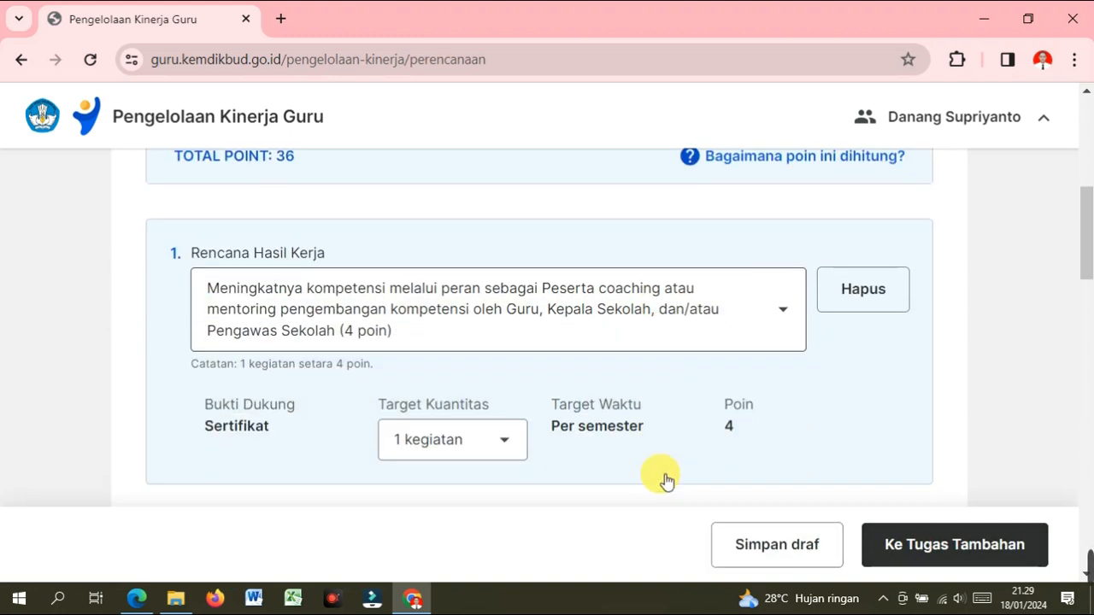
{"action": "left_click", "coordinate": [926, 556]}
{"action": "left_click", "coordinate": [954, 557]}
{"action": "left_click", "coordinate": [929, 553]}
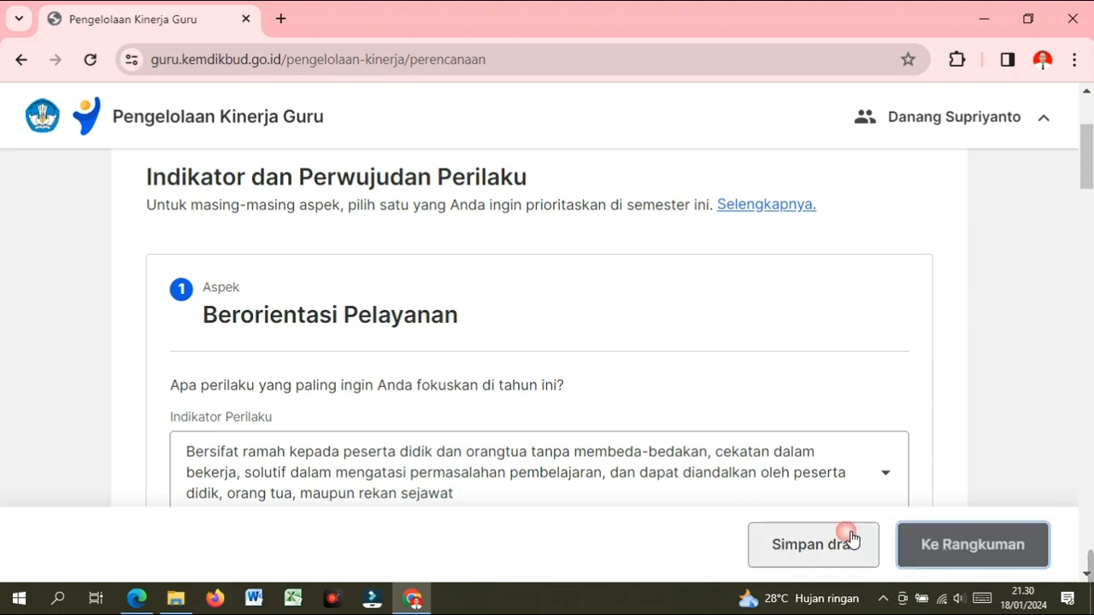
- Go through the Rangkuman, continue to the submission confirmation and save the plan as a draft instead of submitting it to the supervisor
{"action": "scroll", "coordinate": [658, 509], "scroll_direction": "down", "scroll_amount": 10}
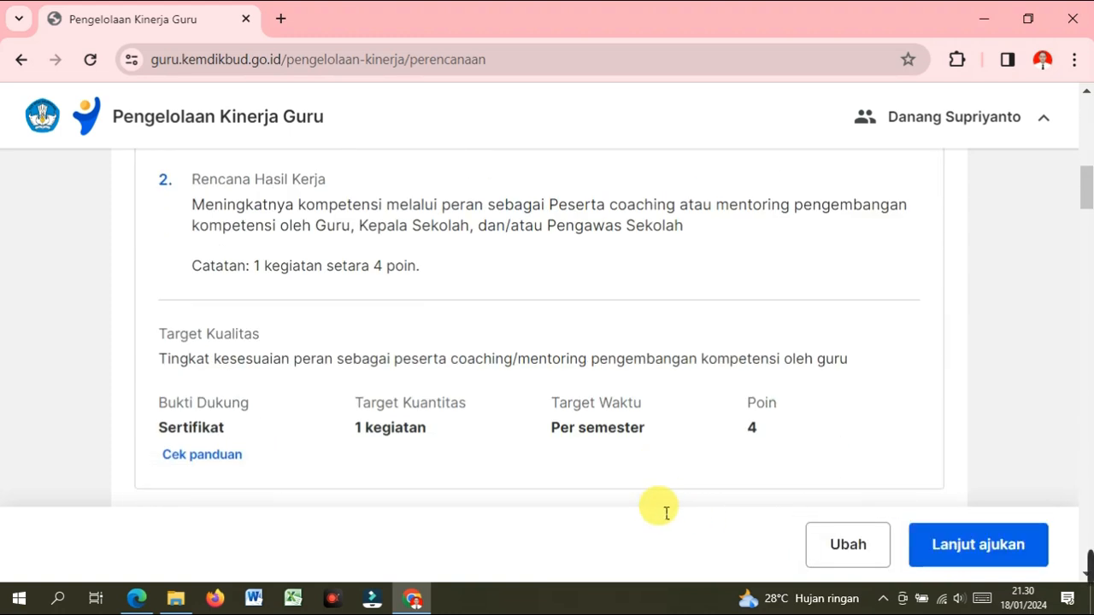
{"action": "scroll", "coordinate": [658, 511], "scroll_direction": "down", "scroll_amount": 12}
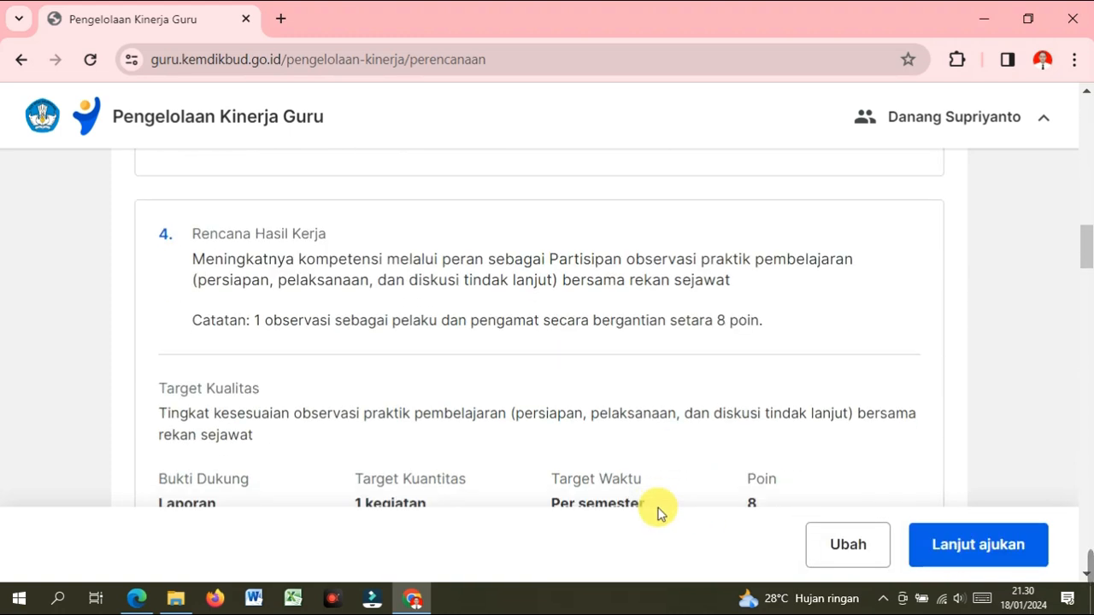
{"action": "scroll", "coordinate": [658, 510], "scroll_direction": "down", "scroll_amount": 12}
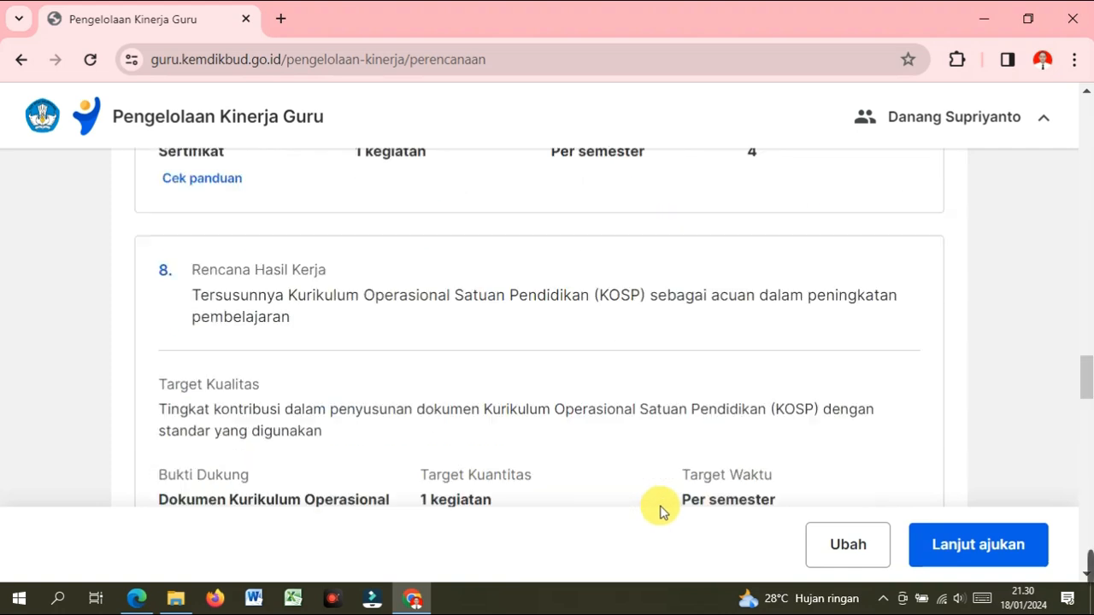
{"action": "scroll", "coordinate": [659, 510], "scroll_direction": "down", "scroll_amount": 12}
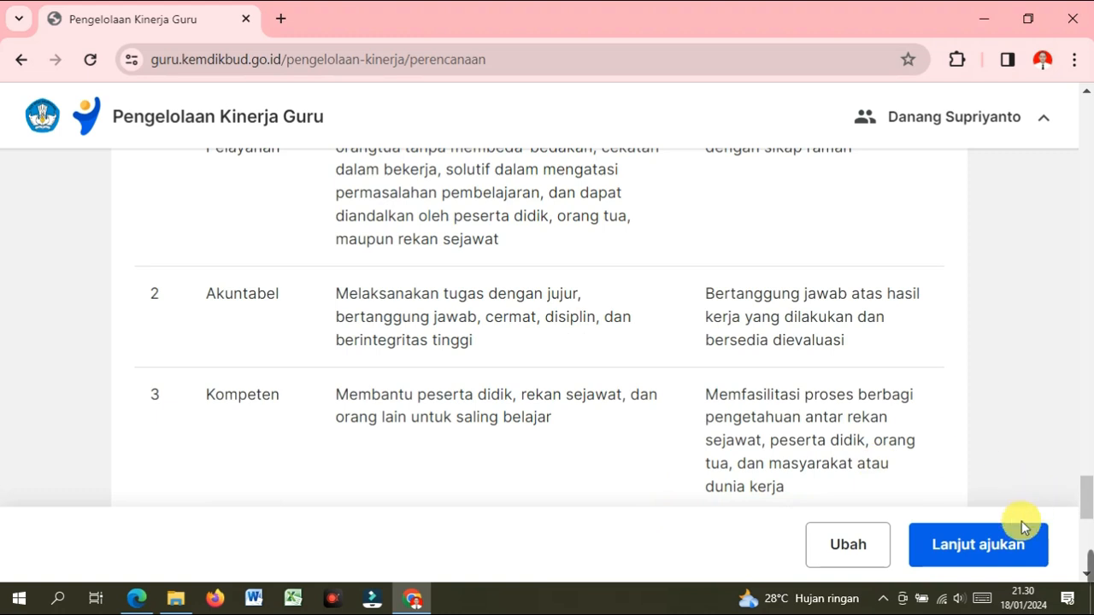
{"action": "left_click", "coordinate": [971, 551]}
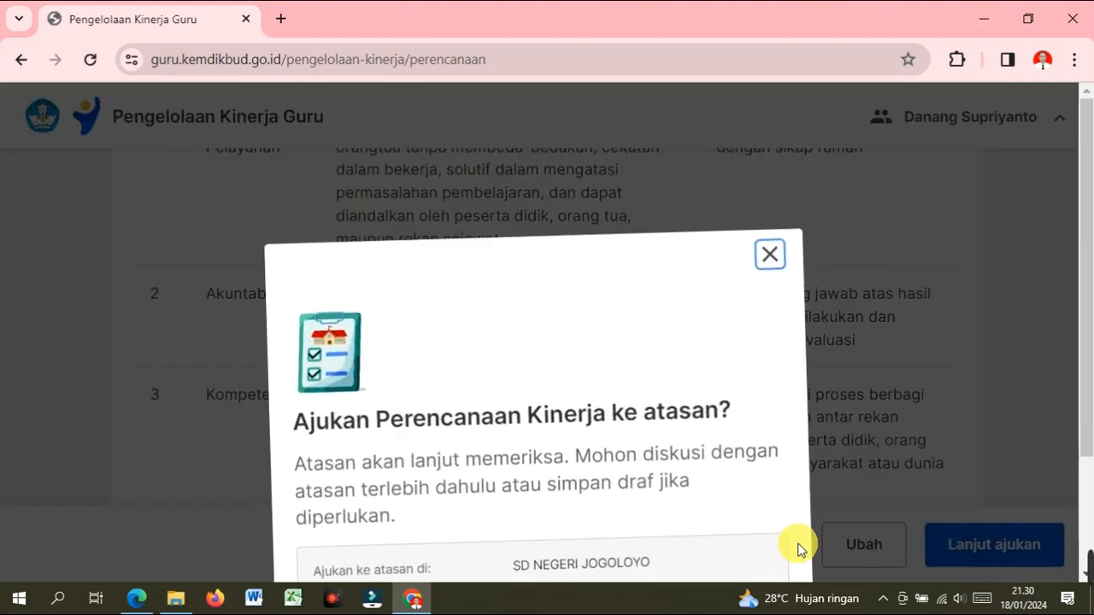
{"action": "scroll", "coordinate": [962, 370], "scroll_direction": "down", "scroll_amount": 2}
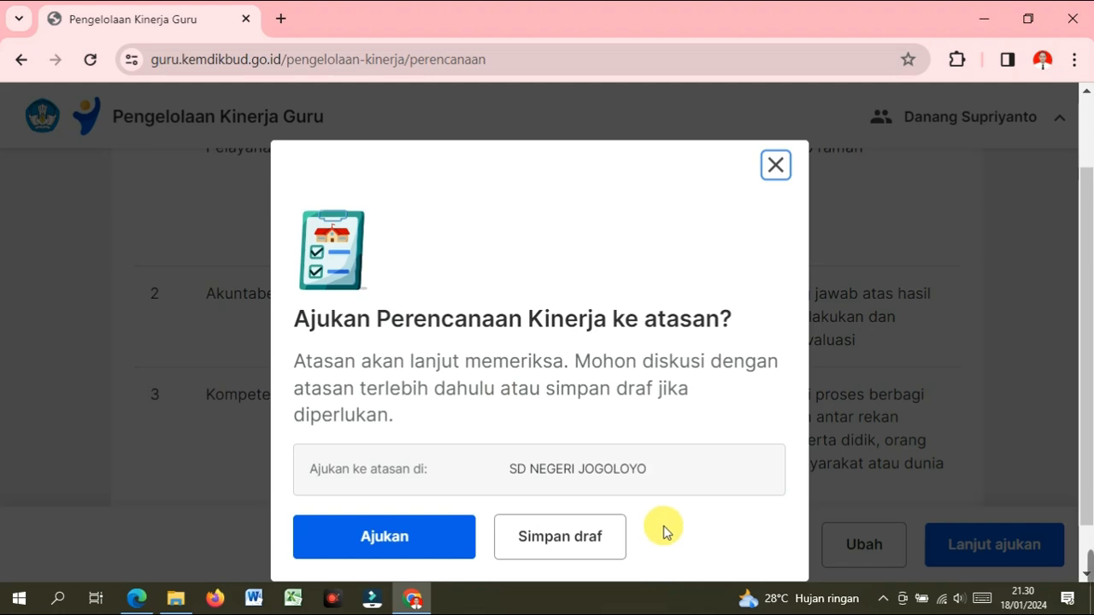
{"action": "left_click", "coordinate": [567, 549]}
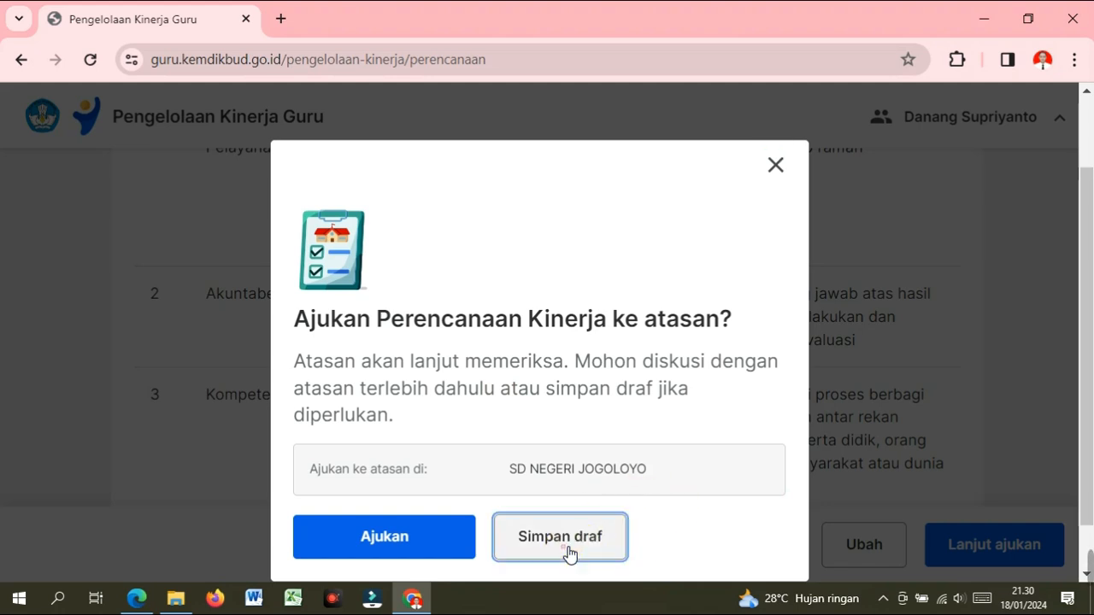